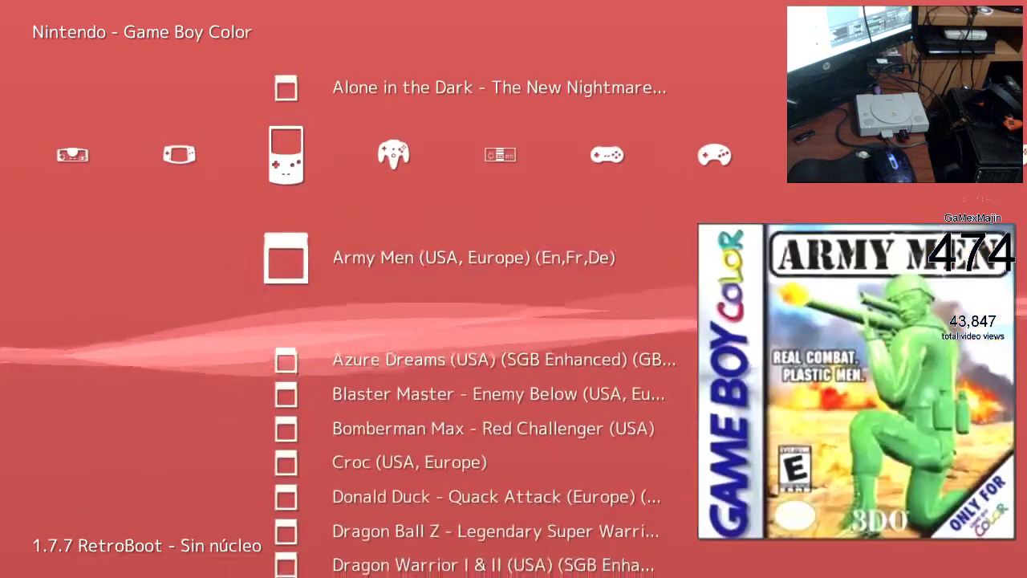
Step: Browse the console playlists and their cover art from Game Boy Color through Nintendo 64 and Nintendo Entertainment System to Sega - 32X
{"action": "key", "text": "Down"}
{"action": "key", "text": "Right"}
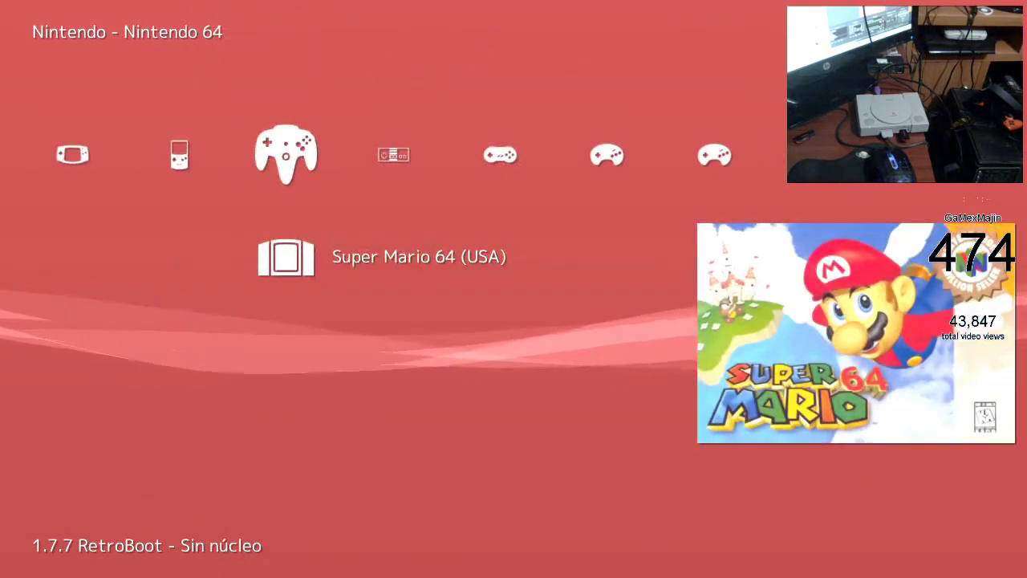
{"action": "key", "text": "Right"}
{"action": "key", "text": "Down"}
{"action": "key", "text": "Down"}
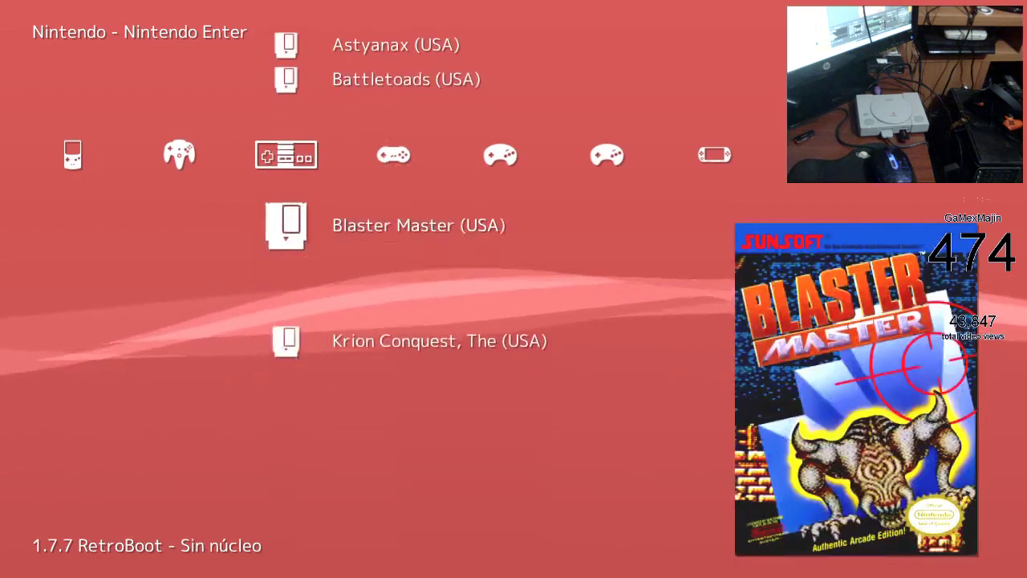
{"action": "key", "text": "Down"}
{"action": "key", "text": "Right"}
{"action": "key", "text": "Down"}
{"action": "key", "text": "Right"}
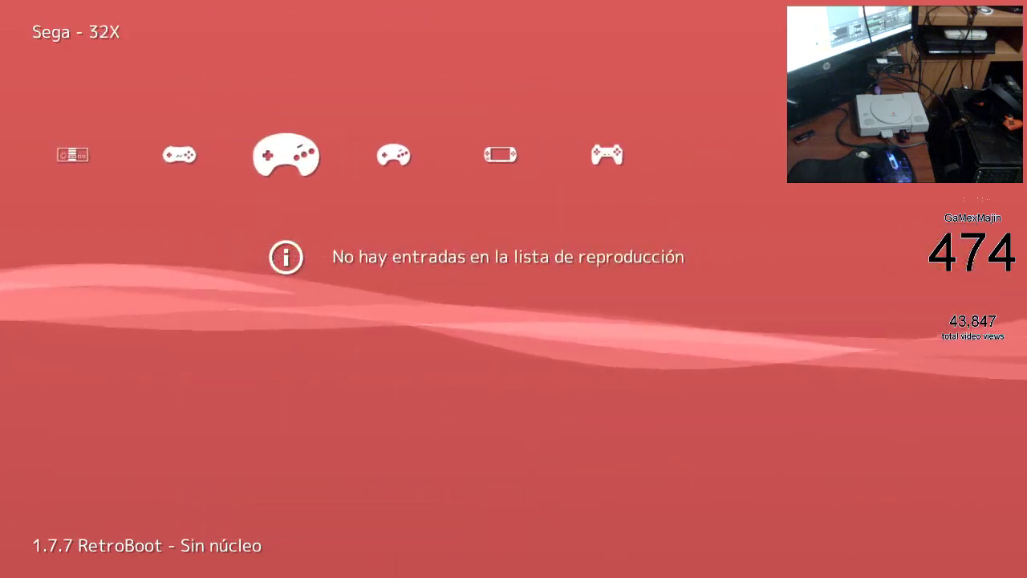
Step: Look through the game covers in the Sega - Mega Drive - Genesis playlist and show the Sony - PlayStation Portable playlist
{"action": "key", "text": "Left"}
{"action": "key", "text": "Right"}
{"action": "key", "text": "Right"}
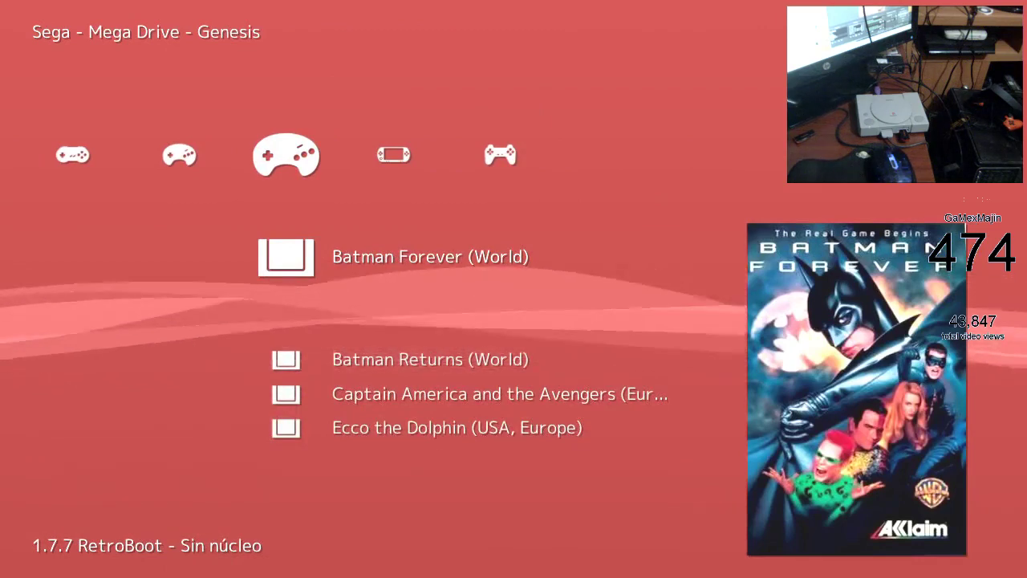
{"action": "key", "text": "Down"}
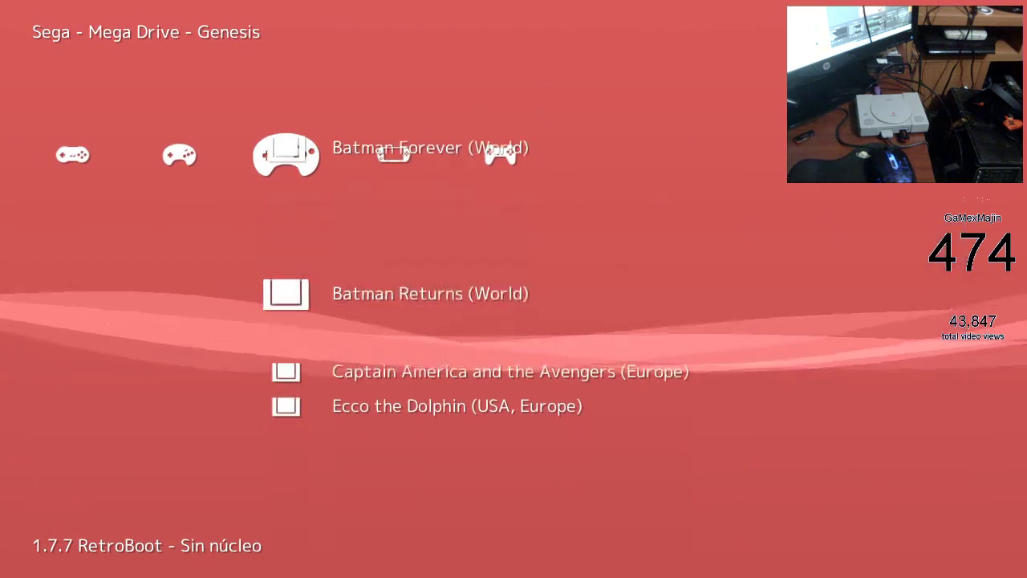
{"action": "key", "text": "Down"}
{"action": "key", "text": "Down"}
{"action": "key", "text": "Down"}
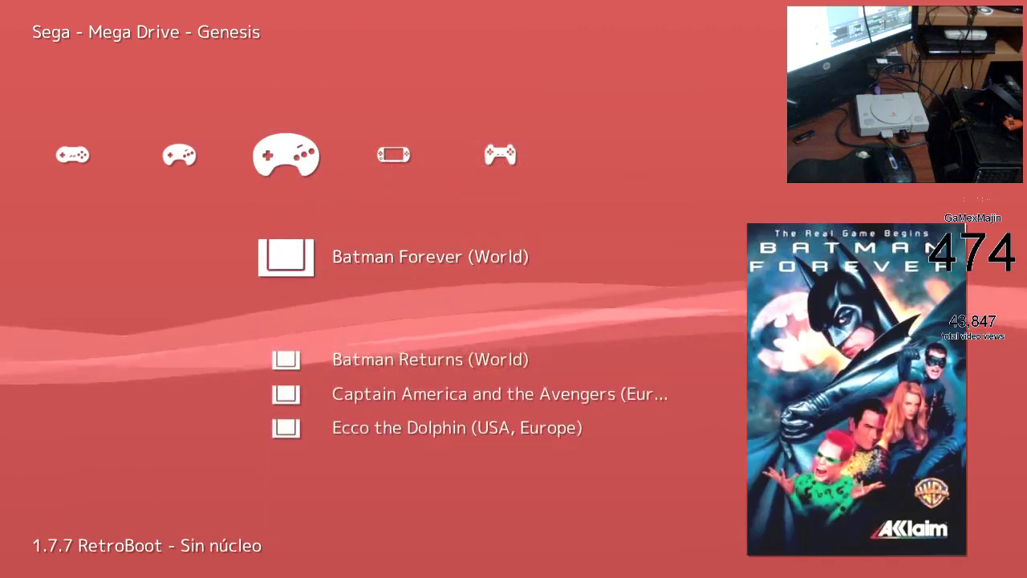
{"action": "key", "text": "Right"}
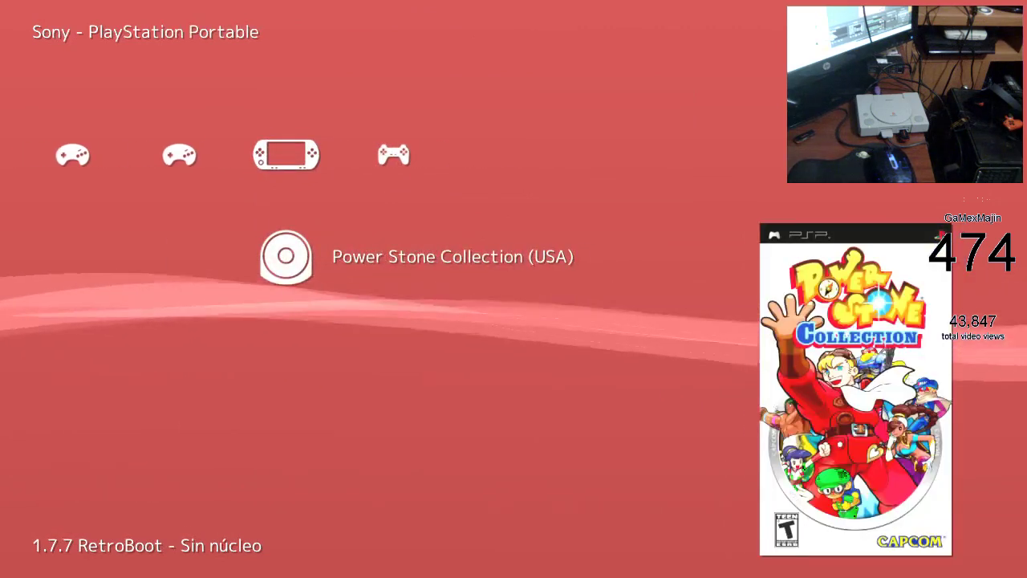
Step: Go back through the console playlists to Super Mario 64 under Nintendo 64 and browse forward again
{"action": "key", "text": "Left"}
{"action": "key", "text": "Left"}
{"action": "key", "text": "Left"}
{"action": "key", "text": "Left"}
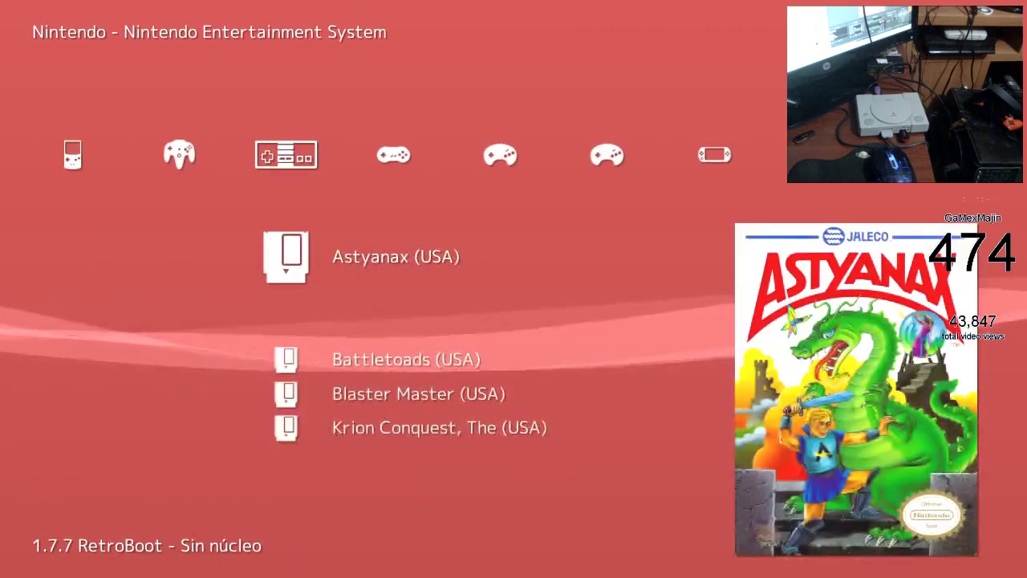
{"action": "key", "text": "Left"}
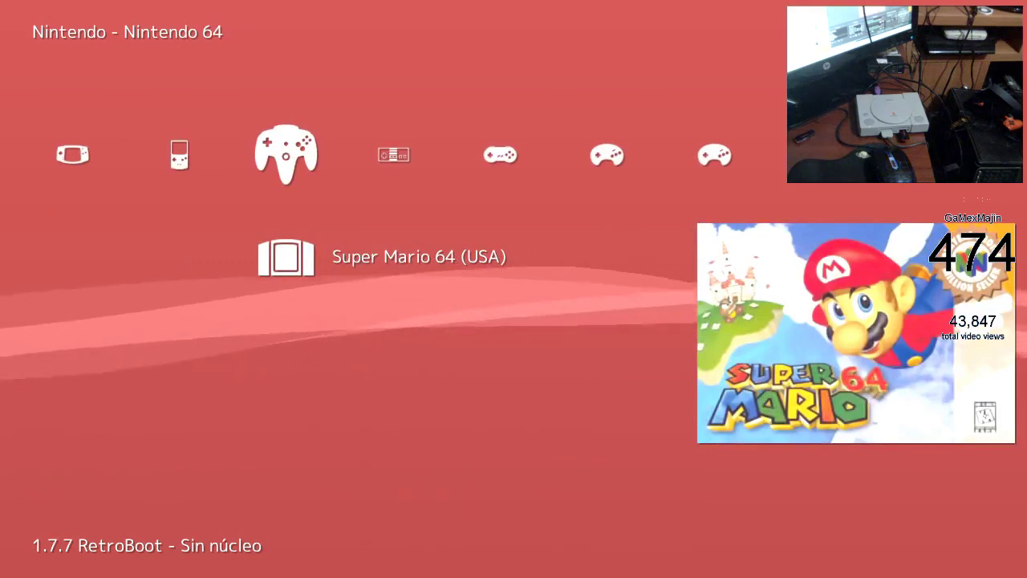
{"action": "key", "text": "Right"}
{"action": "key", "text": "Right"}
{"action": "key", "text": "Right"}
{"action": "key", "text": "Right"}
{"action": "key", "text": "Right"}
{"action": "key", "text": "Right"}
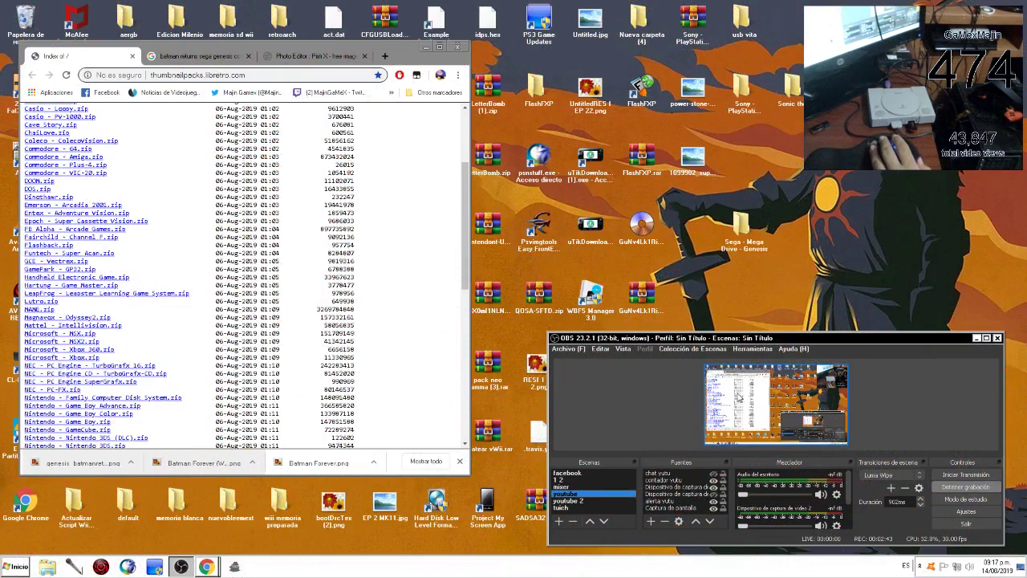
Step: Minimize the OBS window and examine the thumbnail packs listed on thumbnailpacks.libretro.com in Chrome
{"action": "left_click", "coordinate": [977, 339]}
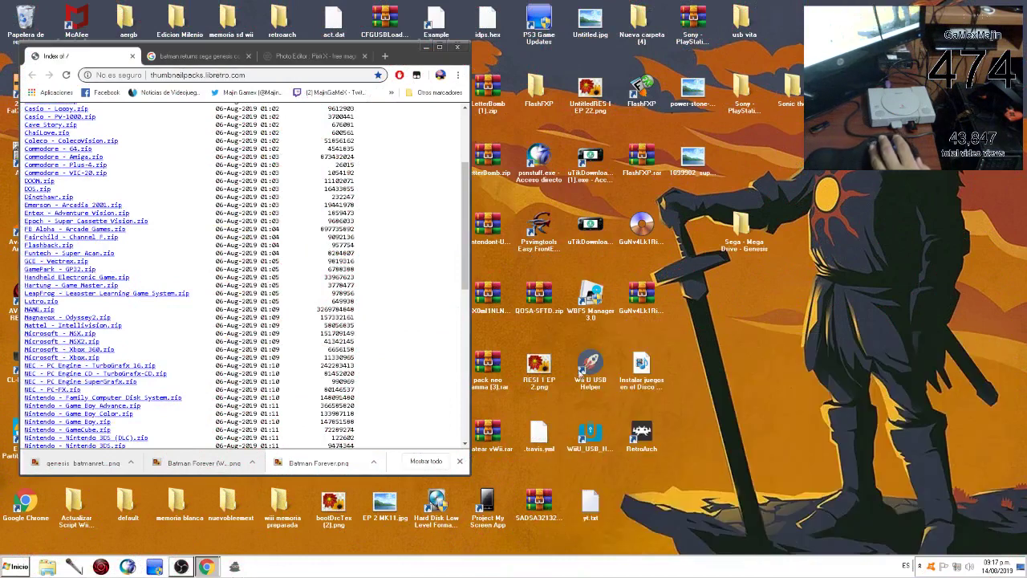
{"action": "left_click_drag", "start_coordinate": [463, 223], "coordinate": [468, 158]}
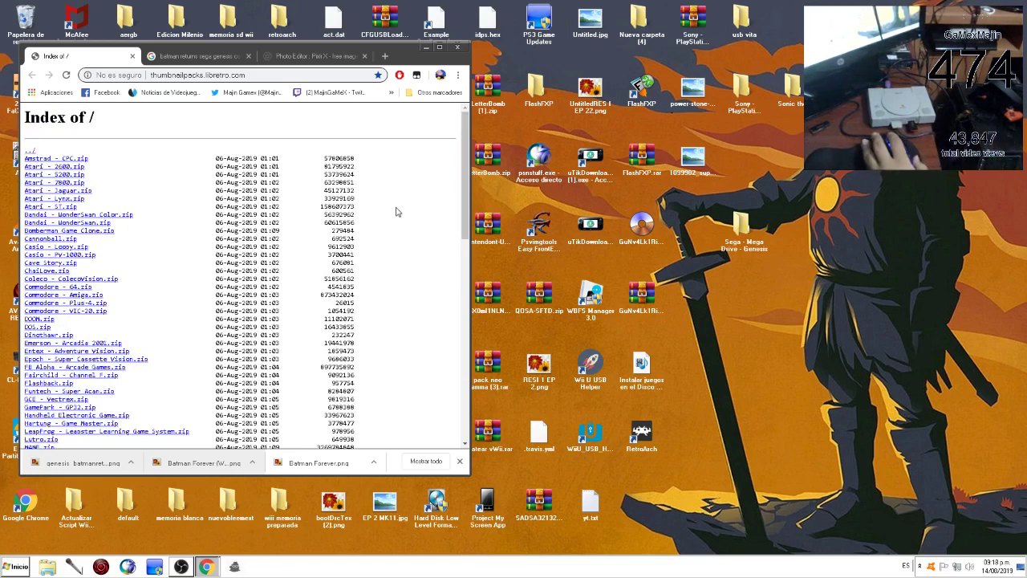
{"action": "left_click_drag", "start_coordinate": [467, 201], "coordinate": [472, 300]}
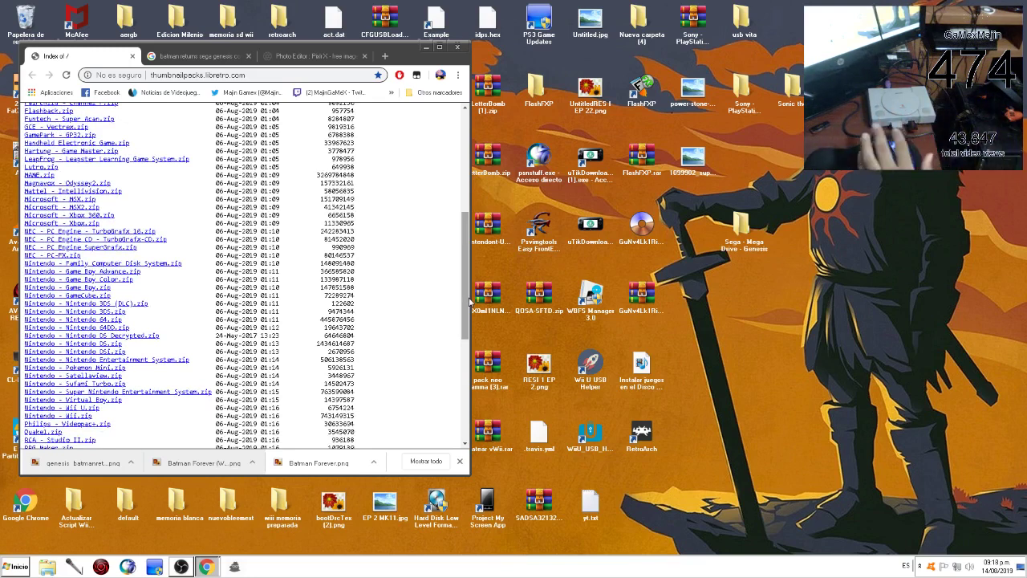
Step: Start downloading Sony - PlayStation Portable.zip from the thumbnail pack index and cancel the download
{"action": "left_click", "coordinate": [460, 463]}
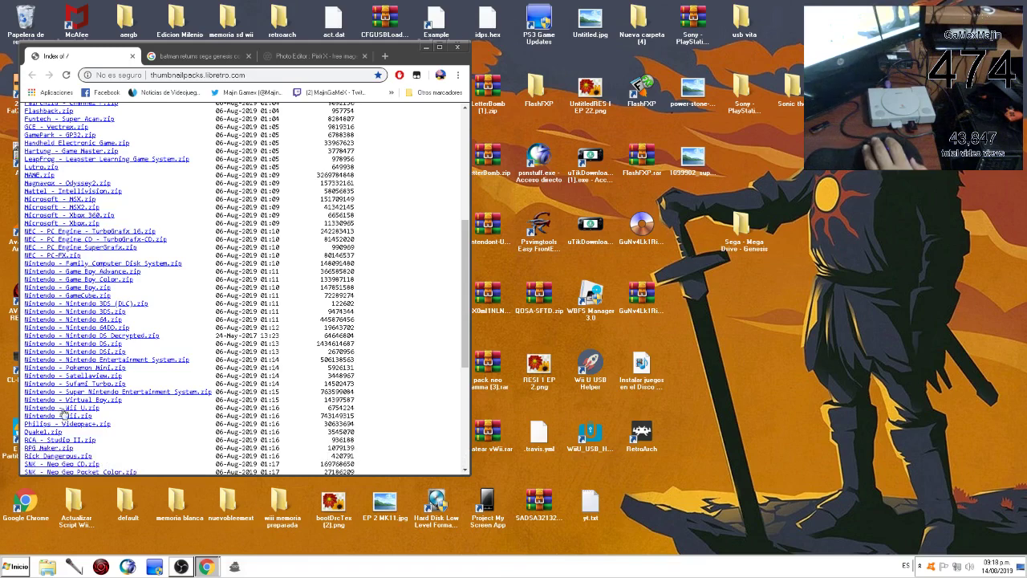
{"action": "scroll", "coordinate": [85, 429], "scroll_direction": "down", "scroll_amount": 3}
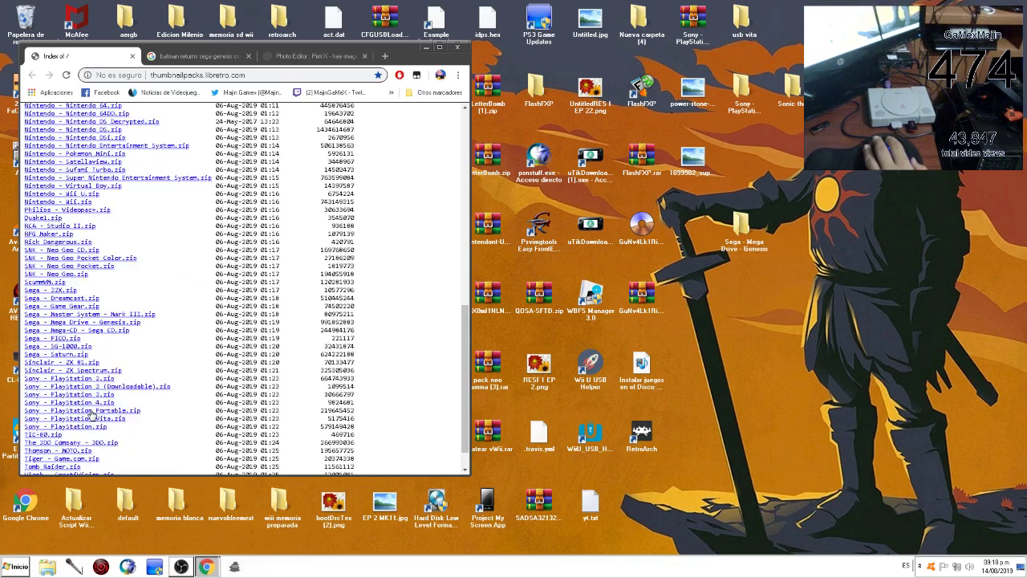
{"action": "left_click", "coordinate": [90, 412]}
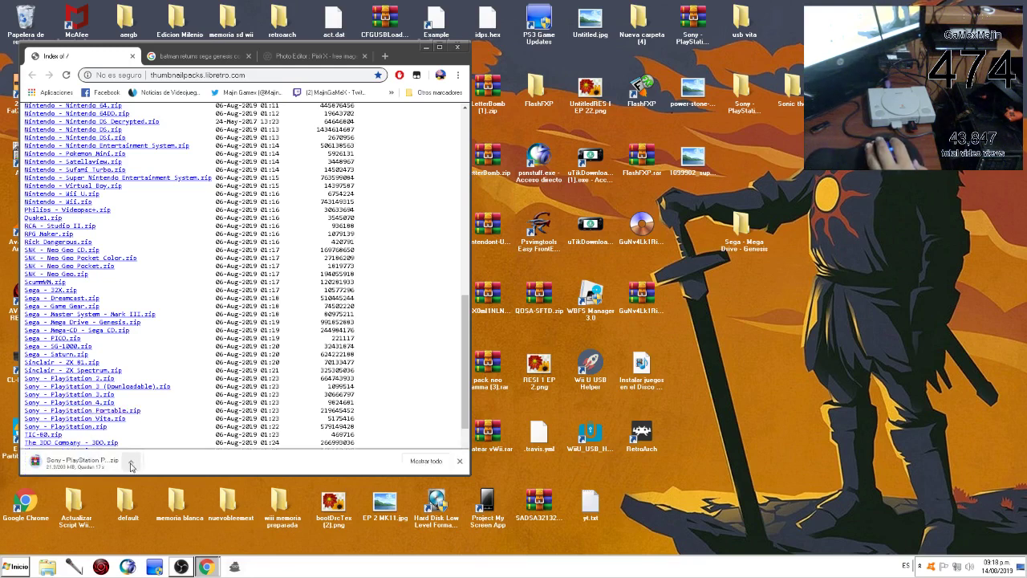
{"action": "left_click", "coordinate": [131, 465]}
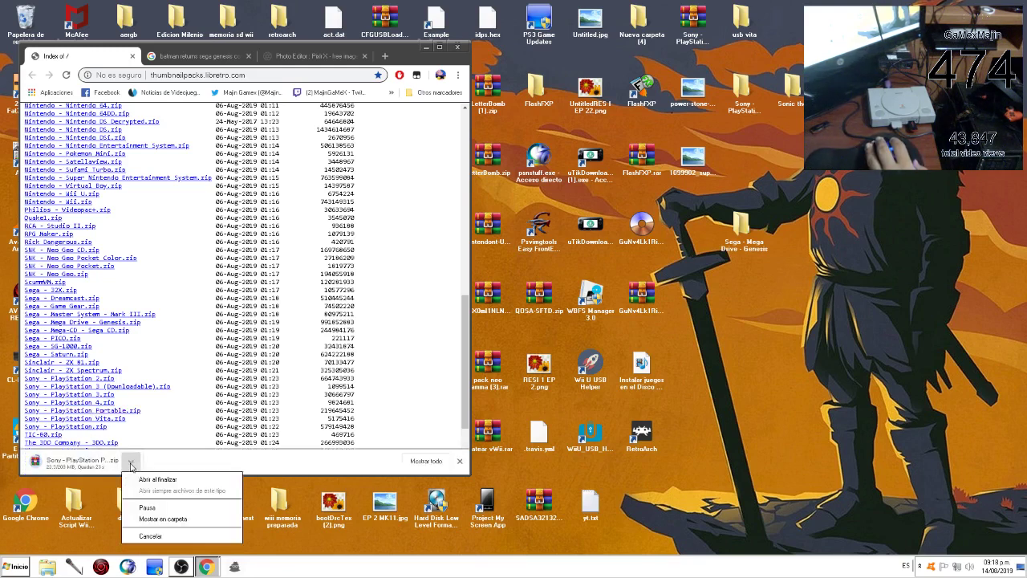
{"action": "left_click", "coordinate": [147, 535]}
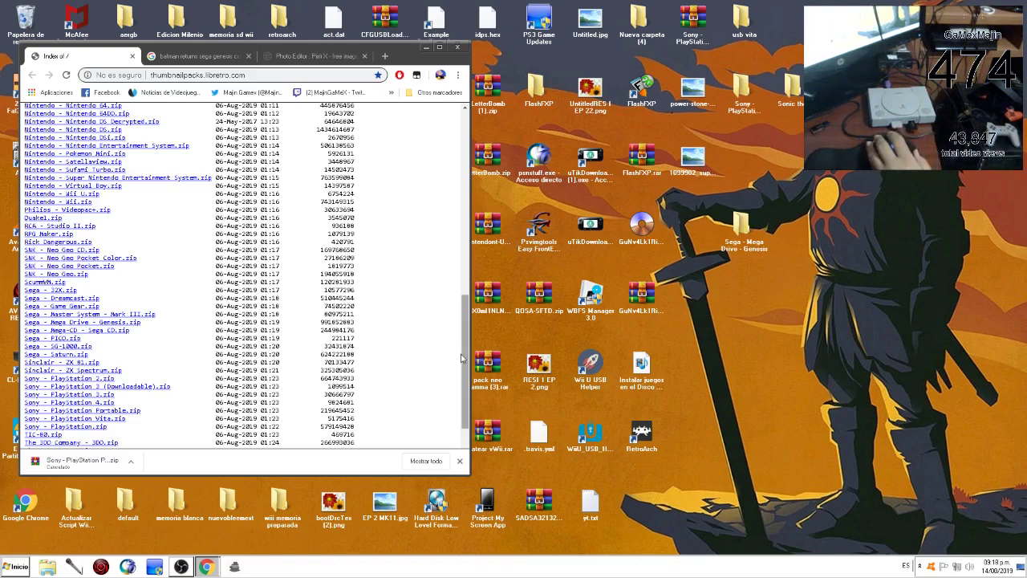
Step: Open Named_Boxarts inside the desktop folder Sony - PlayStation Portable and preview the 7 Wonders of the Ancient World (Europe) cover
{"action": "left_click_drag", "start_coordinate": [466, 351], "coordinate": [468, 317]}
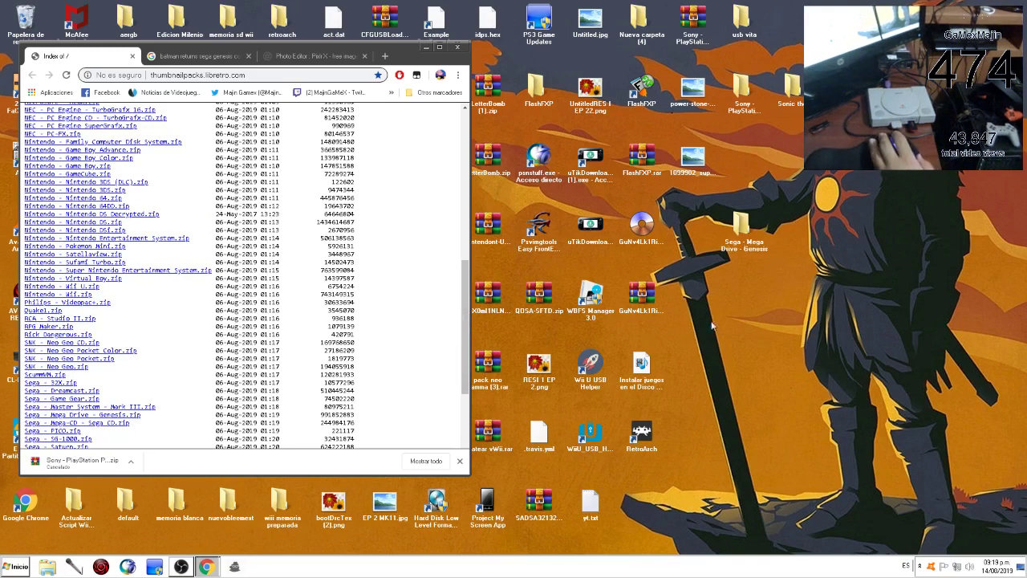
{"action": "left_click", "coordinate": [742, 103]}
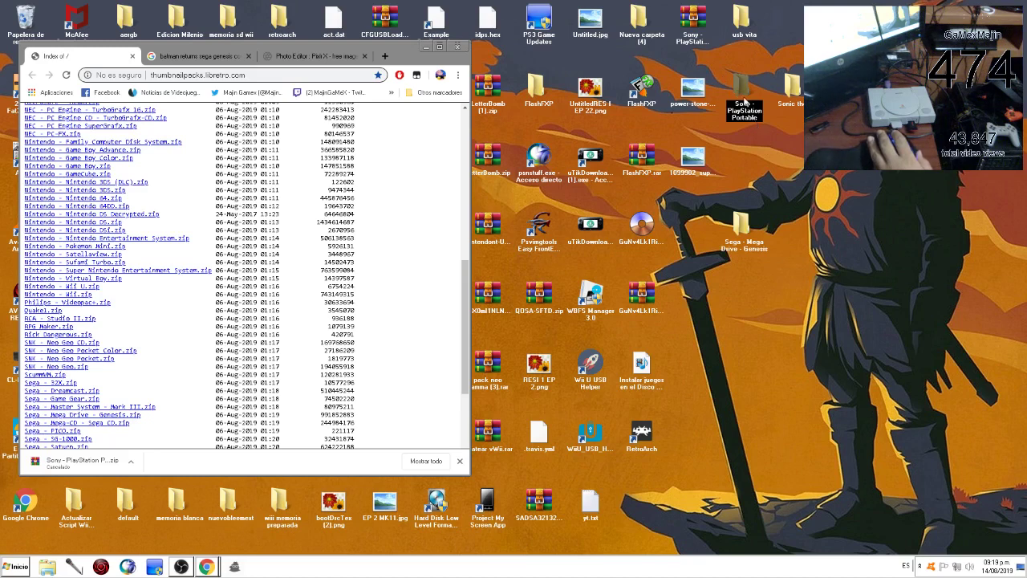
{"action": "double_click", "coordinate": [743, 103]}
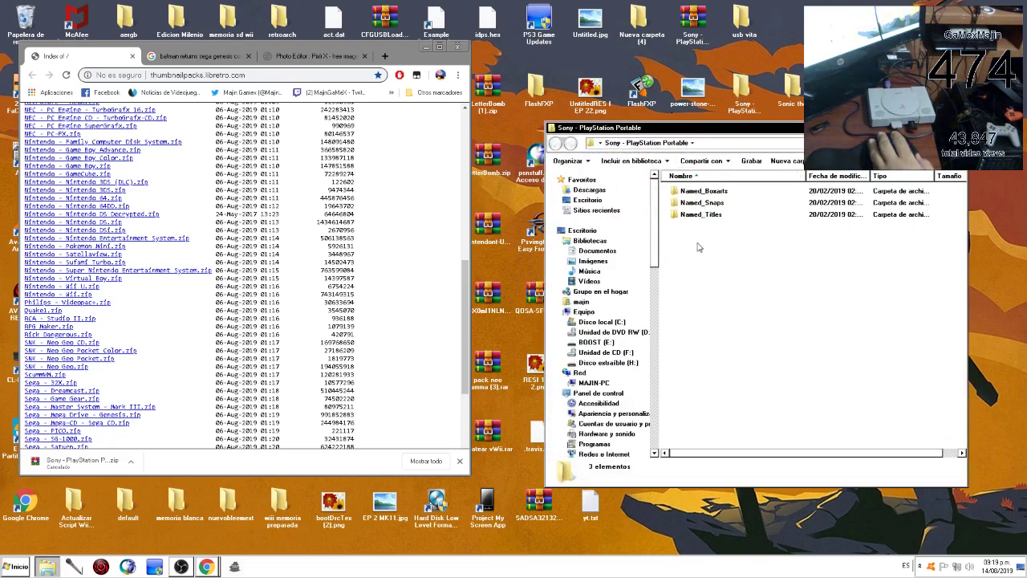
{"action": "double_click", "coordinate": [706, 191]}
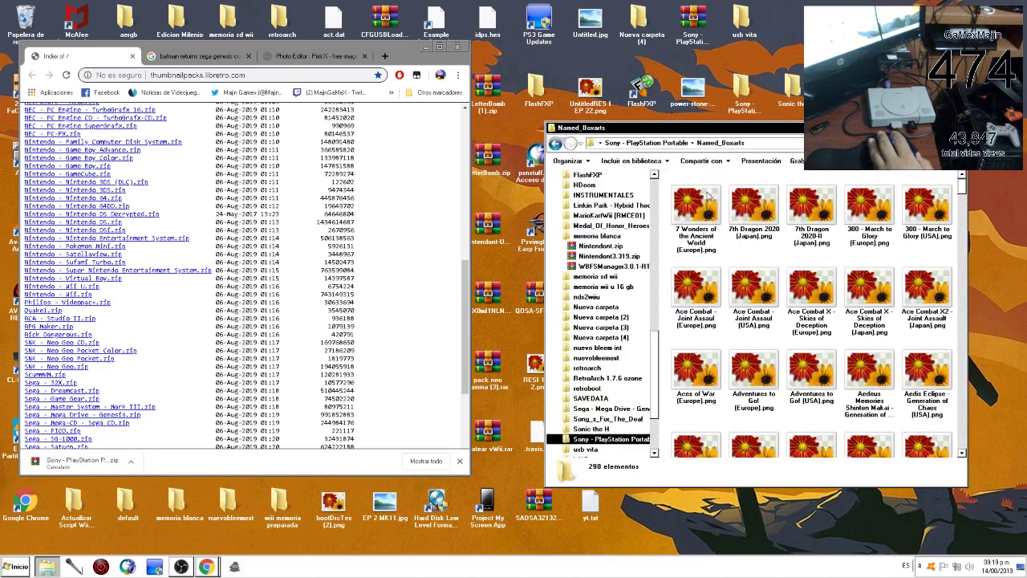
{"action": "left_click", "coordinate": [708, 199]}
{"action": "double_click", "coordinate": [708, 199]}
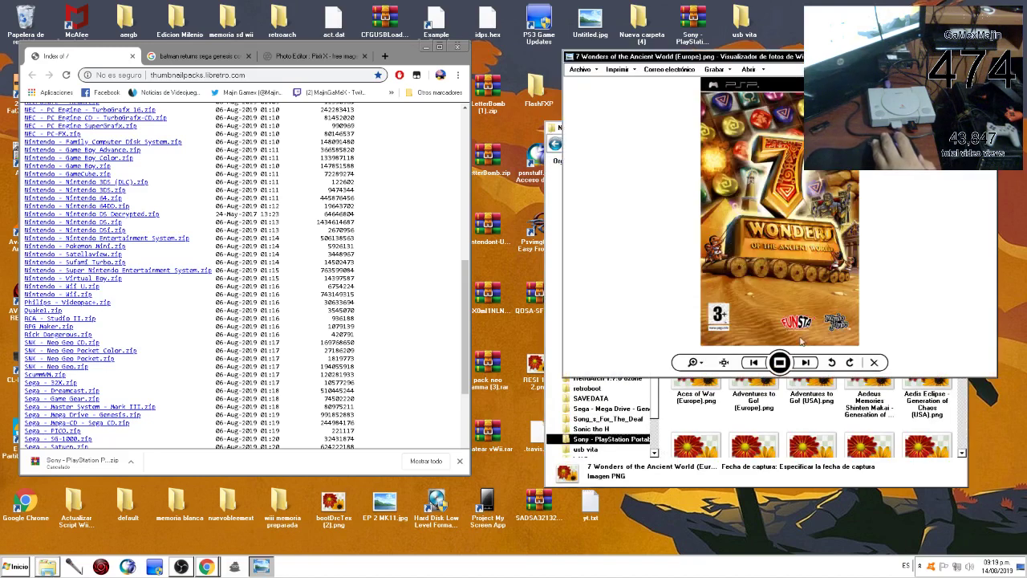
Step: Page through the box art images up to Ace Combat X2 - Joint Assault (Japan) and close the image viewer
{"action": "left_click", "coordinate": [806, 363]}
{"action": "left_click", "coordinate": [806, 363]}
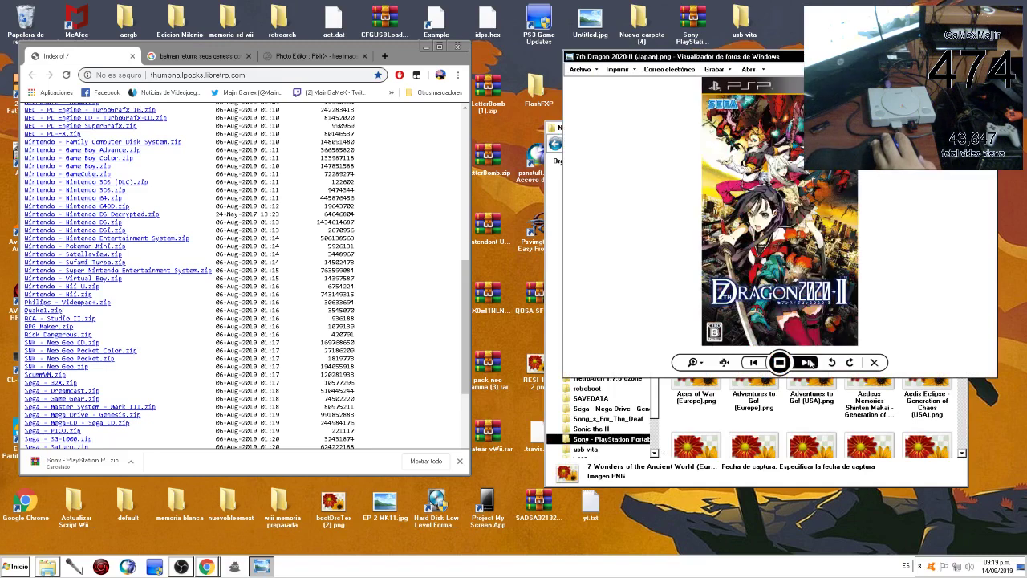
{"action": "left_click", "coordinate": [807, 363]}
{"action": "left_click", "coordinate": [807, 363]}
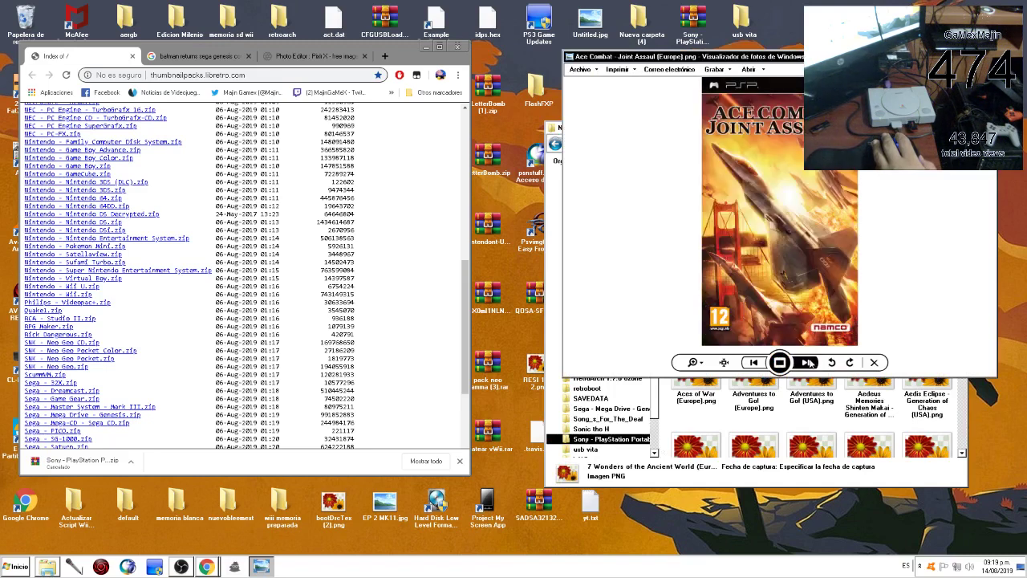
{"action": "left_click", "coordinate": [806, 362]}
{"action": "left_click", "coordinate": [806, 363]}
{"action": "left_click", "coordinate": [807, 363]}
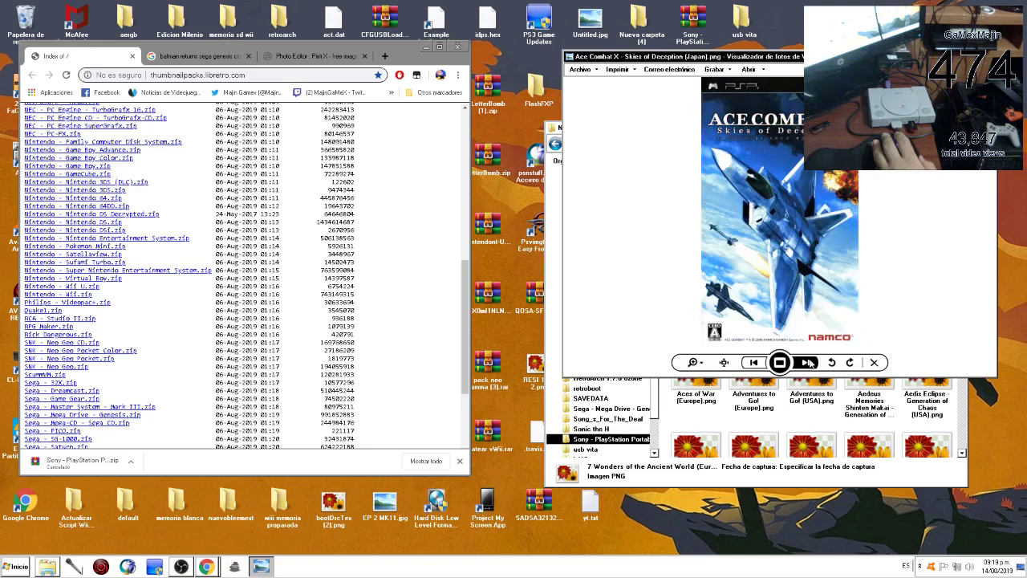
{"action": "left_click", "coordinate": [806, 363]}
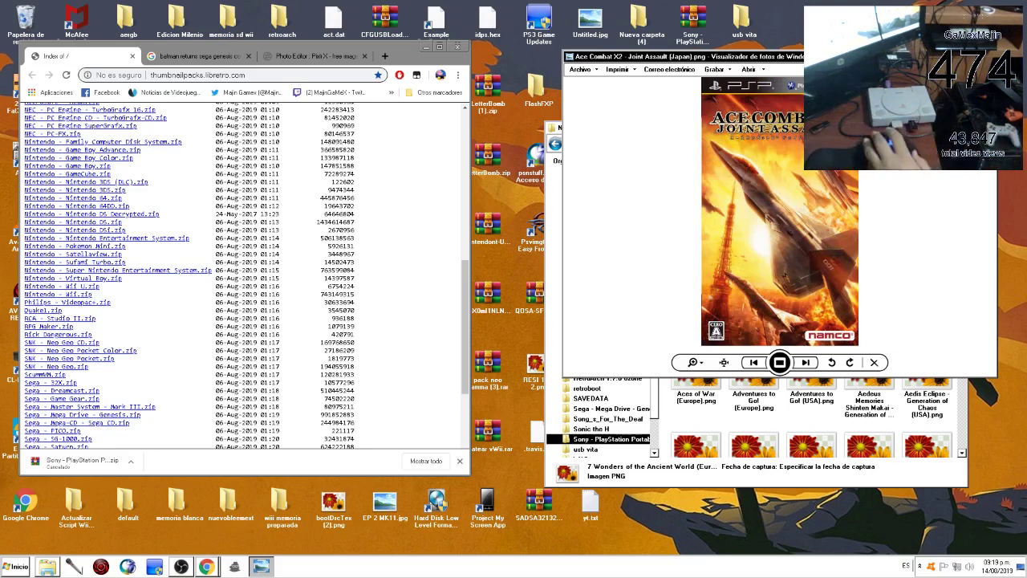
{"action": "left_click", "coordinate": [874, 362]}
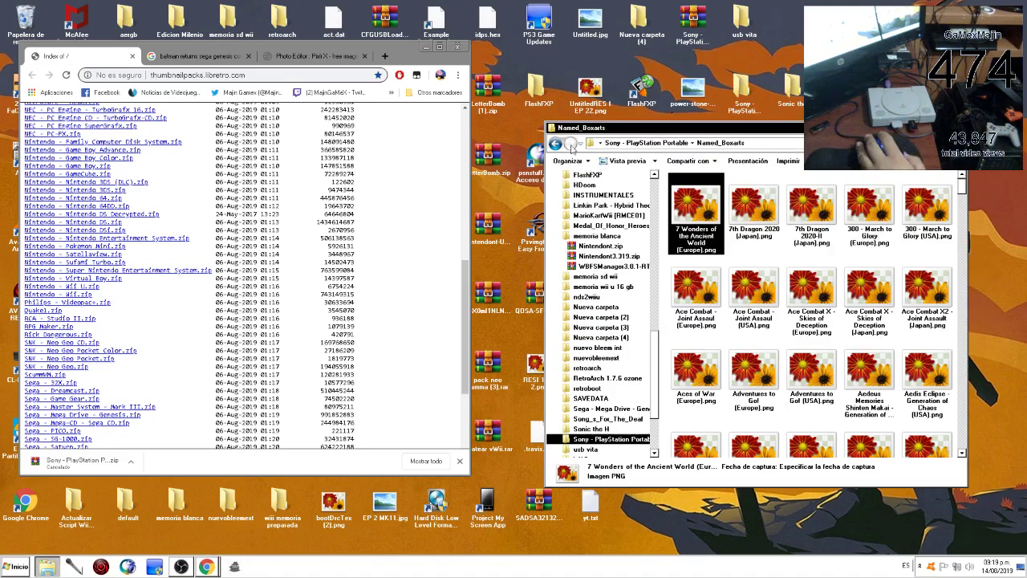
Step: Open the Named_Snaps folder and preview the Ace Combat X - Skies of Deception (Europe) gameplay image
{"action": "left_click", "coordinate": [556, 144]}
{"action": "double_click", "coordinate": [711, 210]}
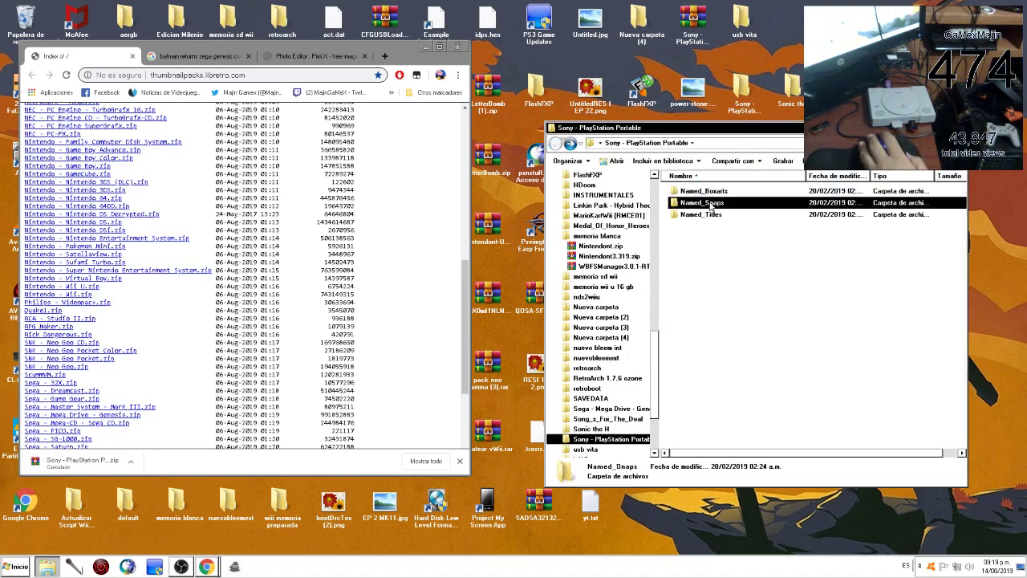
{"action": "double_click", "coordinate": [710, 210]}
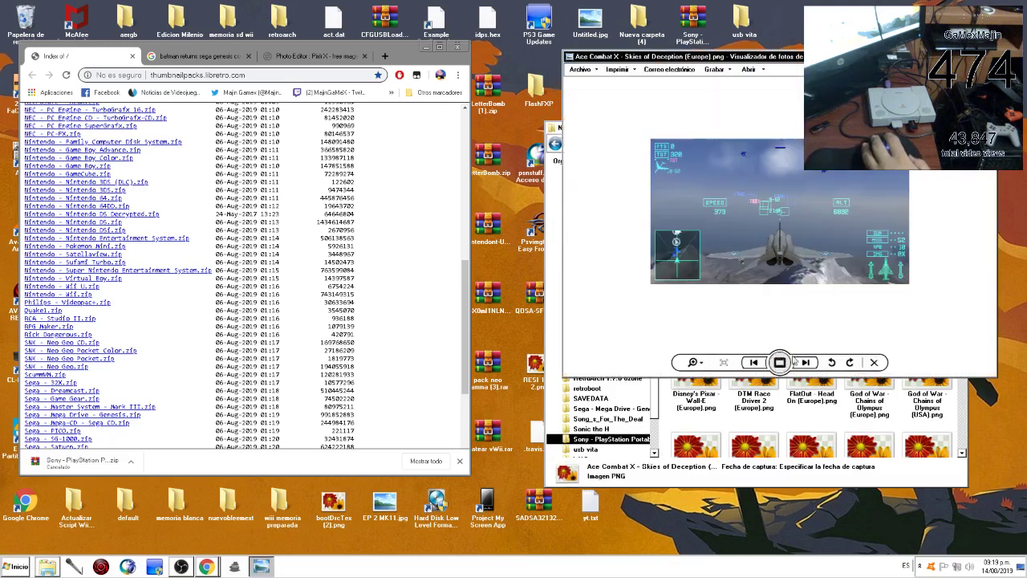
Step: Page through the gameplay snapshots up to Dante's Inferno (Spain) and close the image viewer
{"action": "left_click", "coordinate": [808, 366]}
{"action": "left_click", "coordinate": [807, 366]}
{"action": "left_click", "coordinate": [808, 366]}
{"action": "left_click", "coordinate": [807, 366]}
{"action": "left_click", "coordinate": [808, 366]}
{"action": "left_click", "coordinate": [807, 366]}
{"action": "left_click", "coordinate": [808, 366]}
{"action": "left_click", "coordinate": [807, 366]}
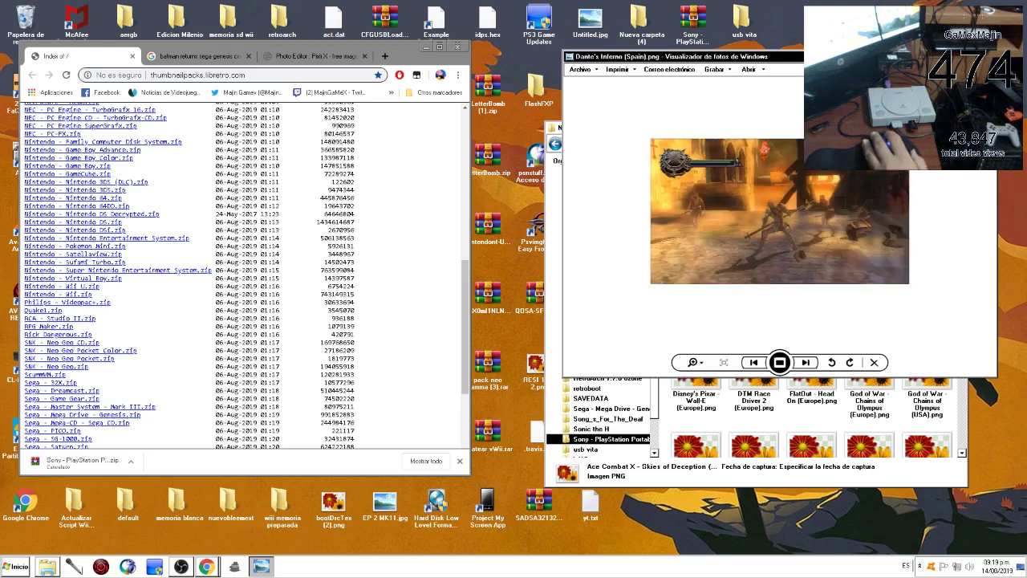
{"action": "left_click", "coordinate": [985, 57]}
Step: Open the Named_Titles folder and preview the Ace Combat X - Skies of Deception (Europe) title screen
{"action": "left_click", "coordinate": [555, 142]}
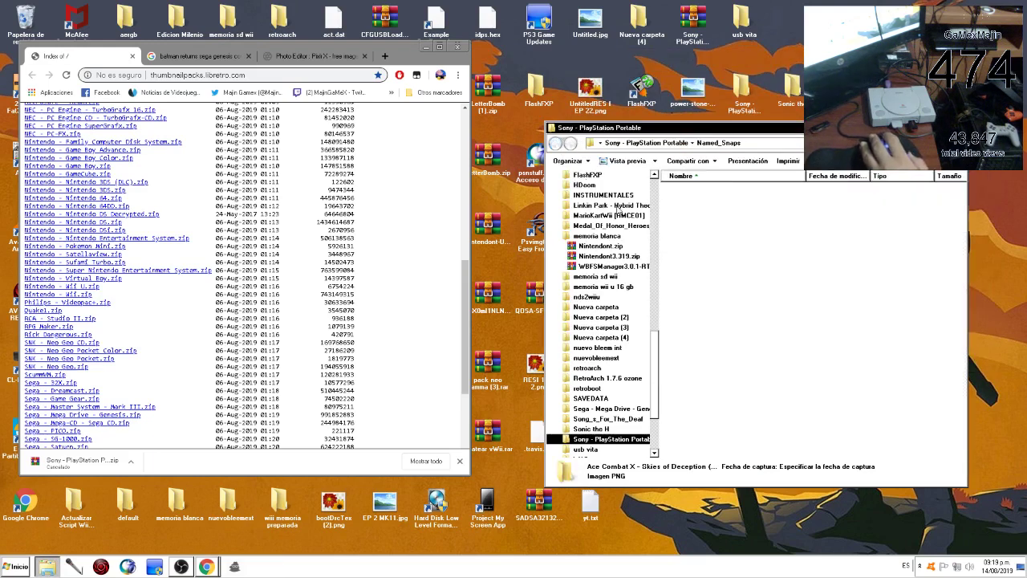
{"action": "left_click", "coordinate": [695, 216]}
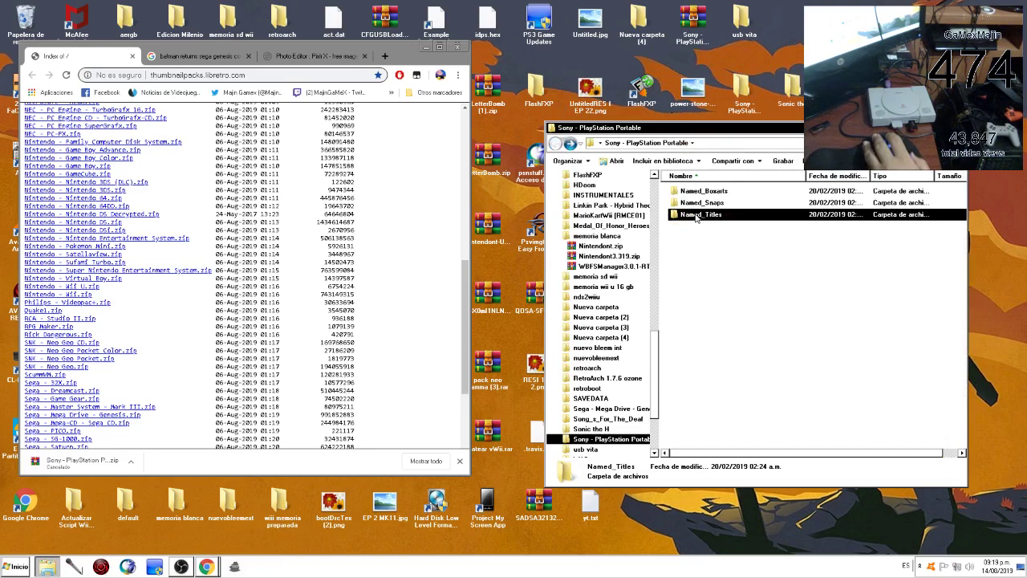
{"action": "left_click", "coordinate": [695, 215]}
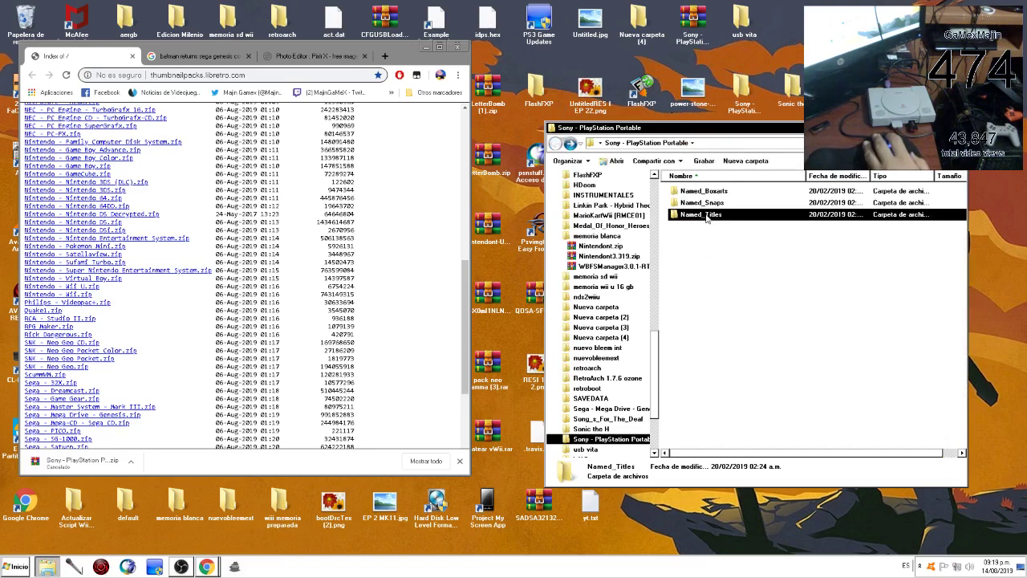
{"action": "double_click", "coordinate": [704, 215]}
{"action": "double_click", "coordinate": [705, 217]}
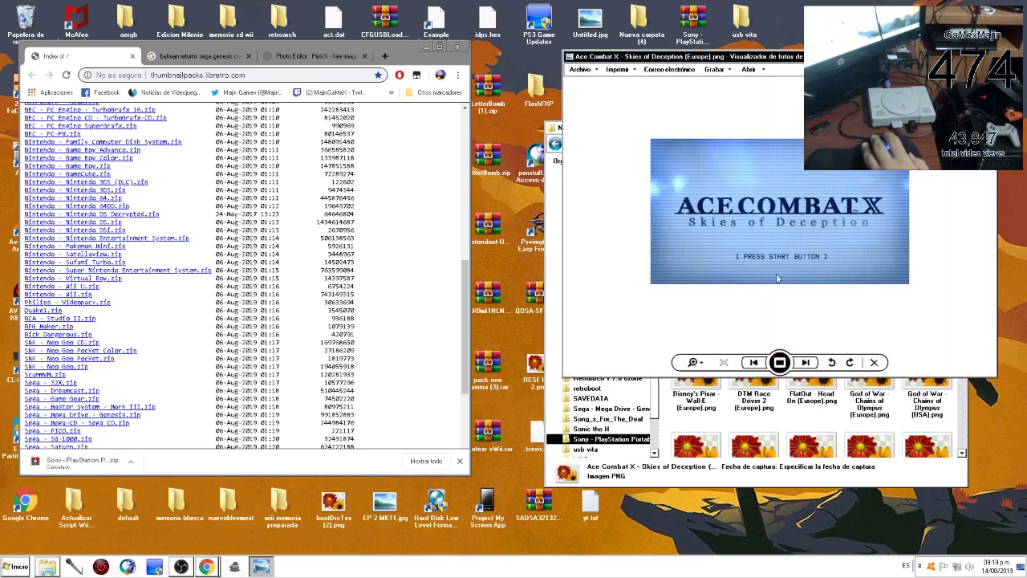
Step: Page through the title screen images up to FlatOut - Head On (Europe) and close the image viewer and the Sony - PlayStation Portable folder window
{"action": "left_click", "coordinate": [806, 362]}
{"action": "left_click", "coordinate": [807, 363]}
{"action": "left_click", "coordinate": [815, 366]}
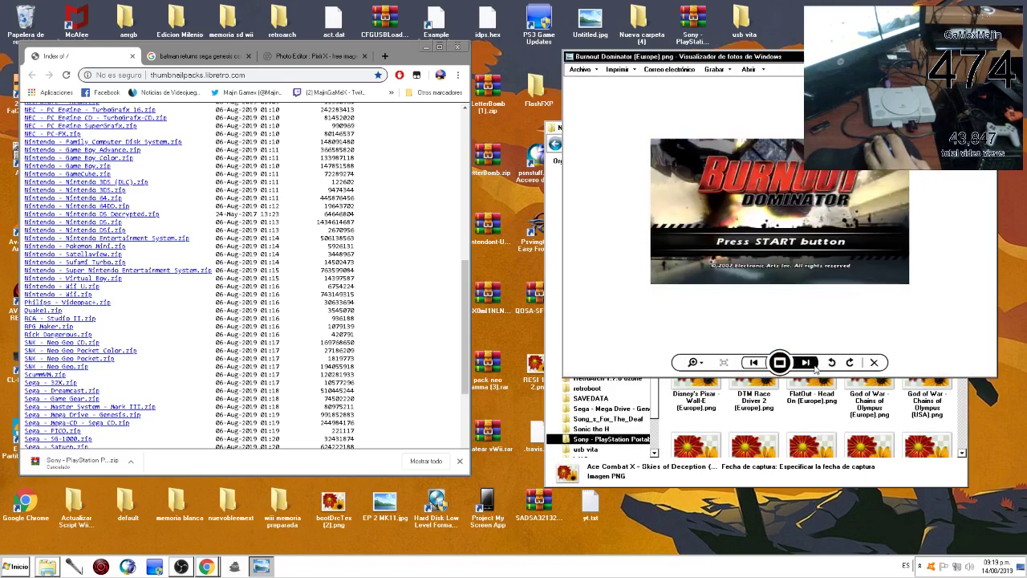
{"action": "left_click", "coordinate": [815, 366]}
{"action": "left_click", "coordinate": [814, 366]}
{"action": "left_click", "coordinate": [815, 366]}
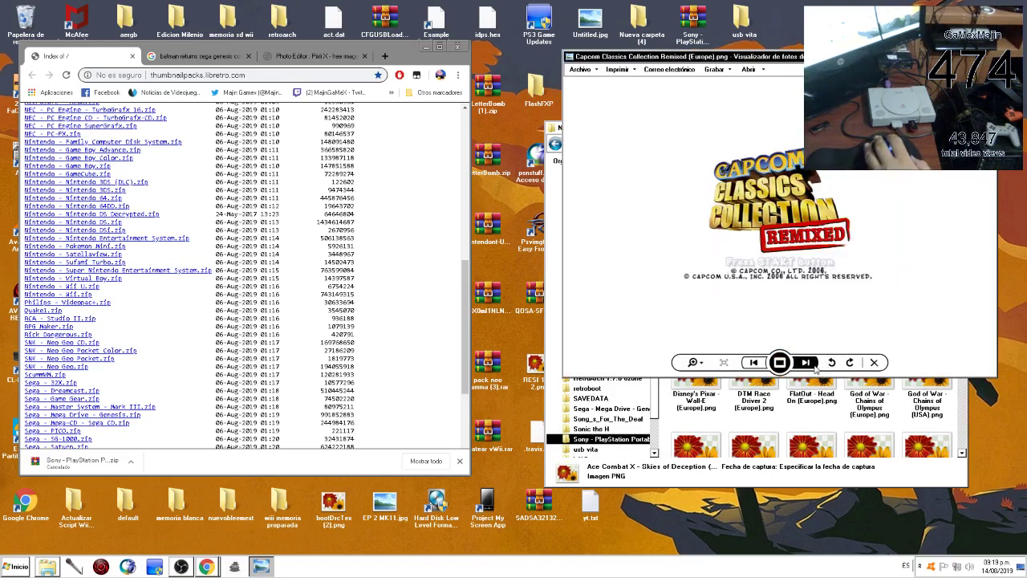
{"action": "left_click", "coordinate": [814, 366]}
{"action": "left_click", "coordinate": [814, 366]}
{"action": "left_click", "coordinate": [814, 366]}
{"action": "left_click", "coordinate": [815, 366]}
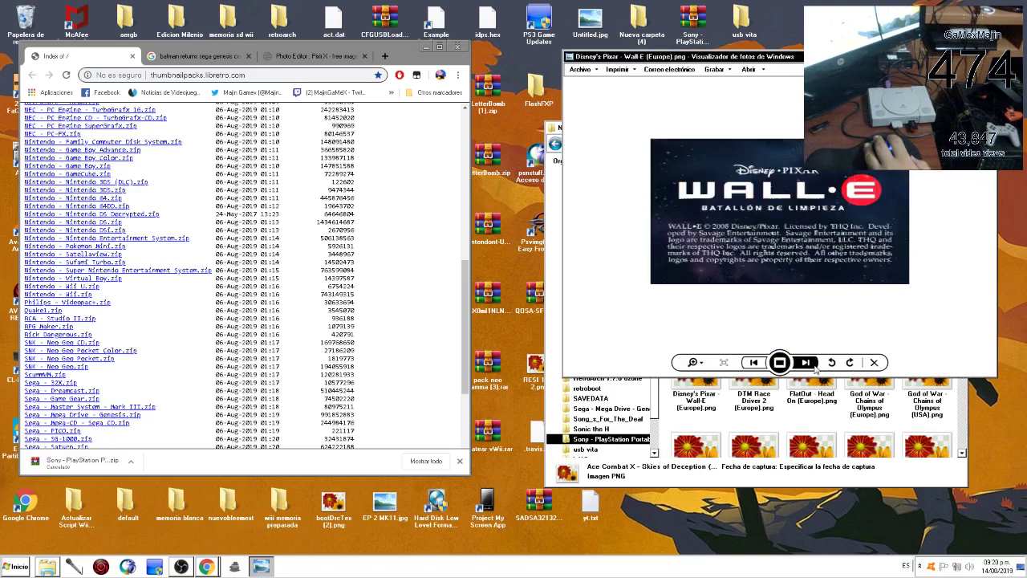
{"action": "left_click", "coordinate": [815, 366]}
{"action": "left_click", "coordinate": [815, 366]}
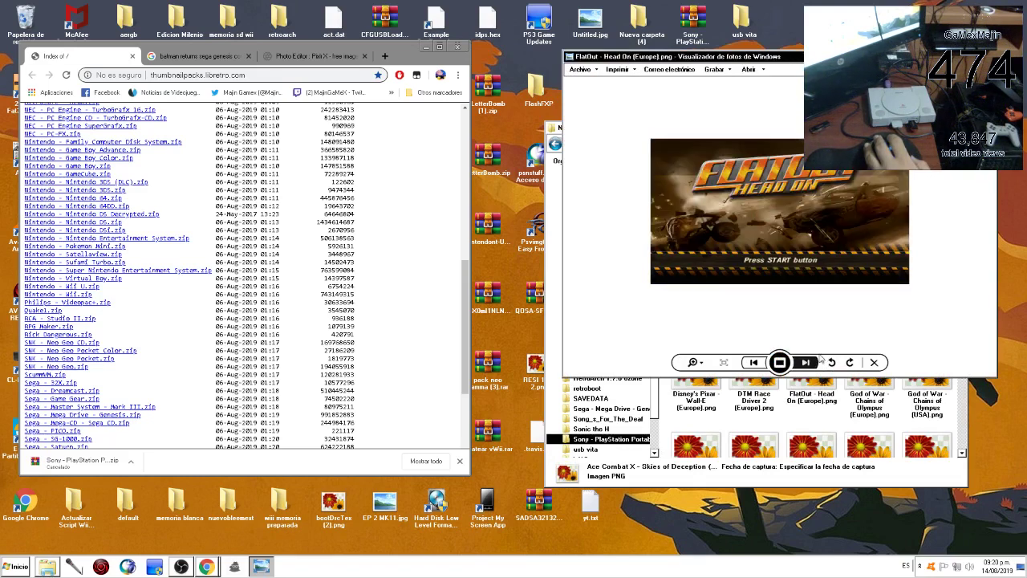
{"action": "key", "text": "Escape"}
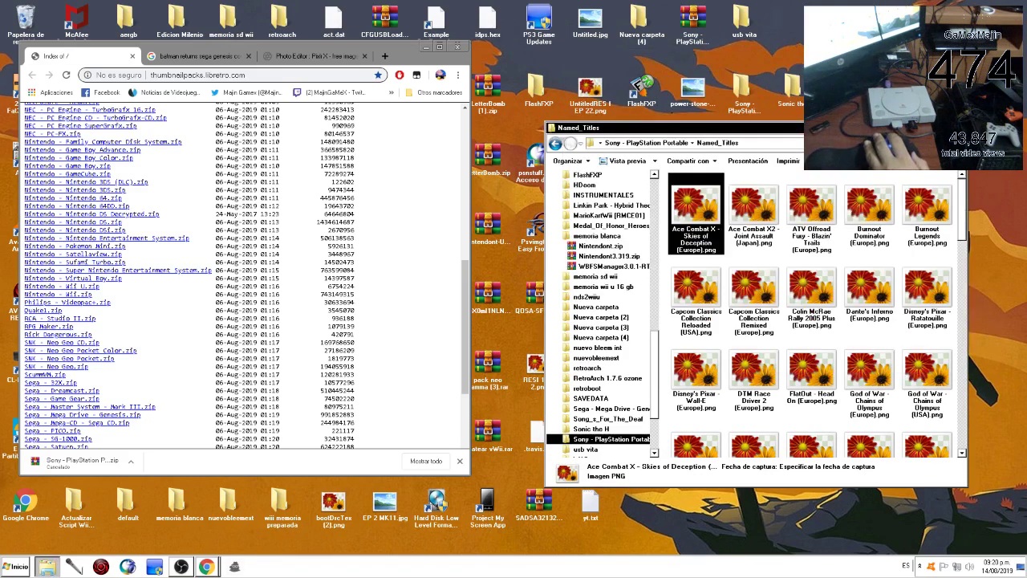
{"action": "left_click", "coordinate": [556, 145]}
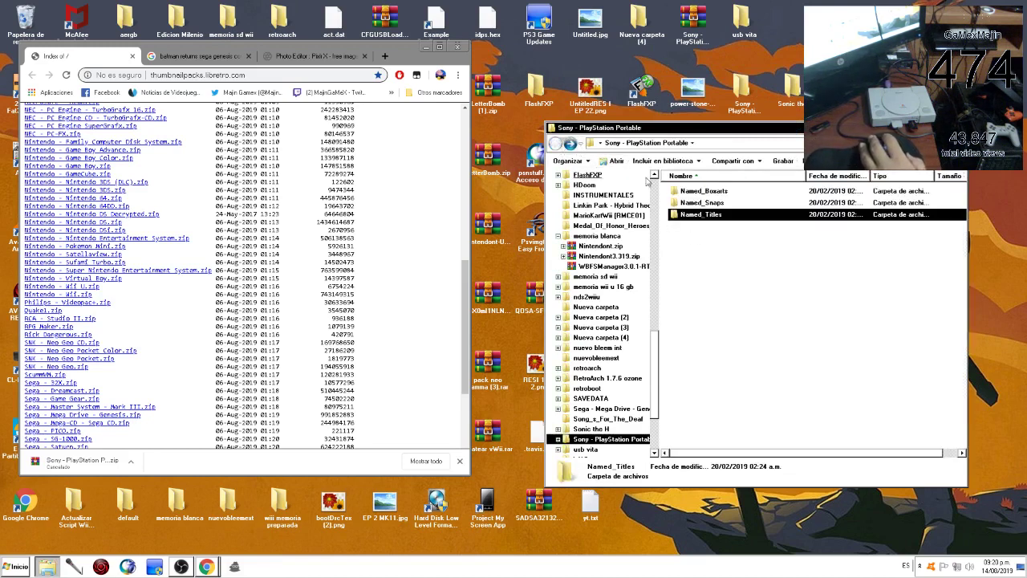
{"action": "key", "text": "alt+F4"}
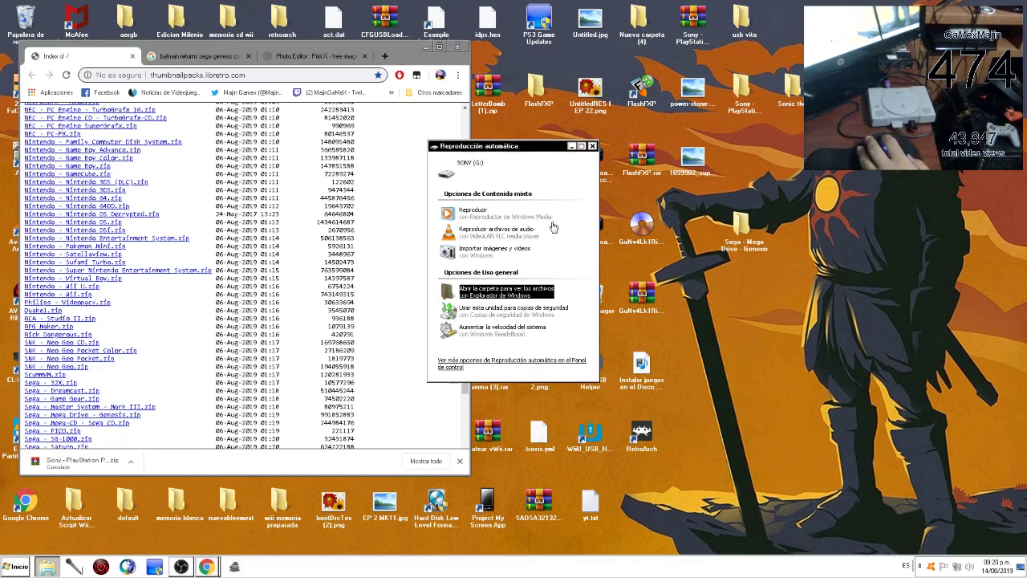
Step: Open the SONY (G:) drive and browse to the bleemsync\opt\retroarch\.config\retroarch\thumbnails folder
{"action": "left_click", "coordinate": [514, 298]}
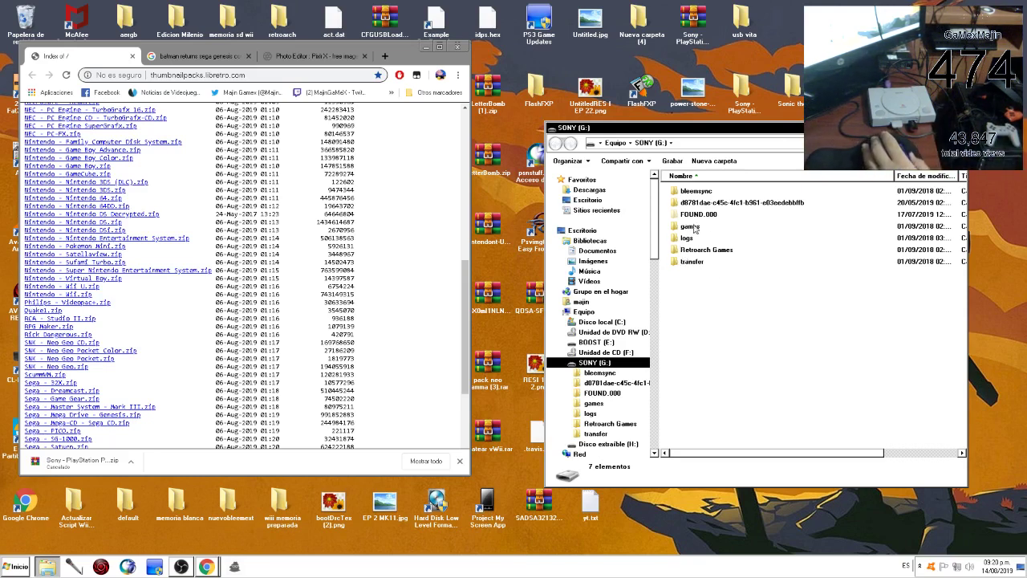
{"action": "double_click", "coordinate": [693, 193]}
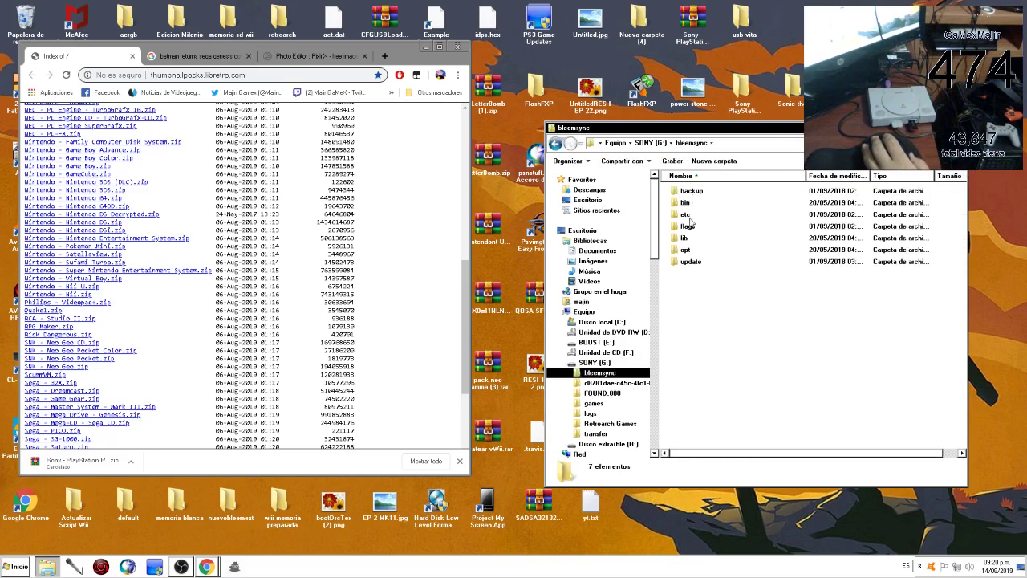
{"action": "double_click", "coordinate": [686, 252]}
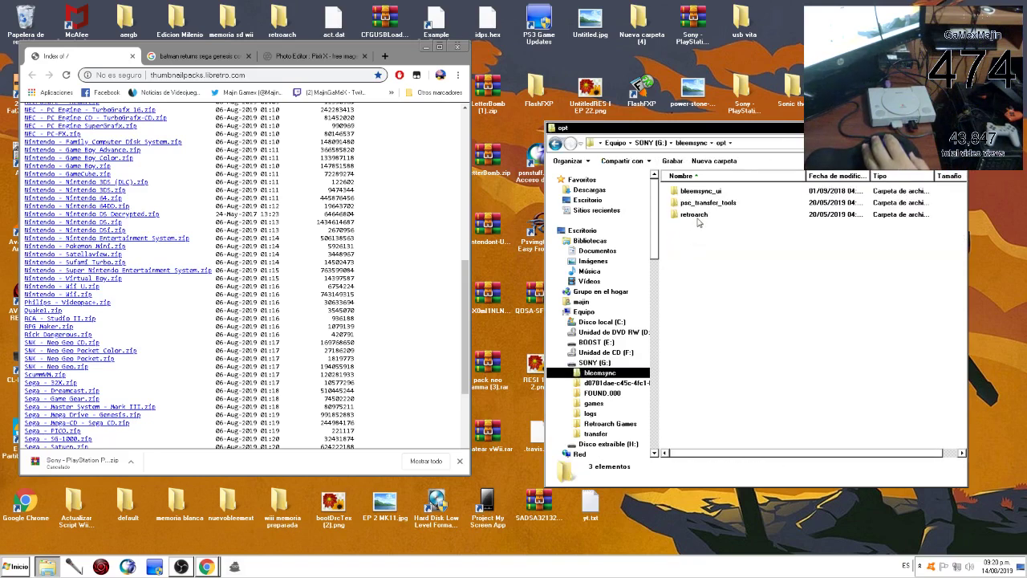
{"action": "double_click", "coordinate": [694, 215]}
{"action": "double_click", "coordinate": [691, 192]}
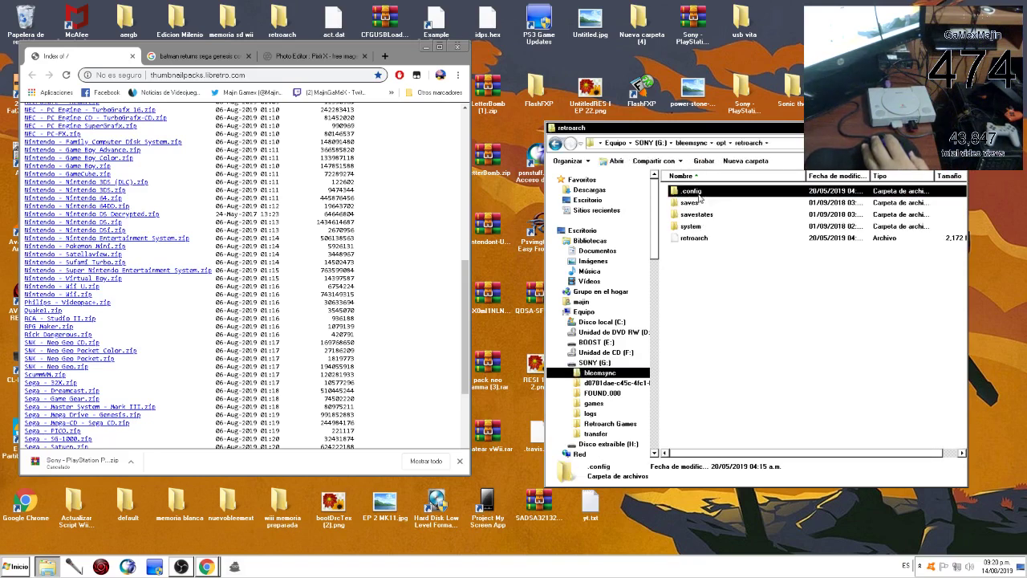
{"action": "double_click", "coordinate": [695, 192]}
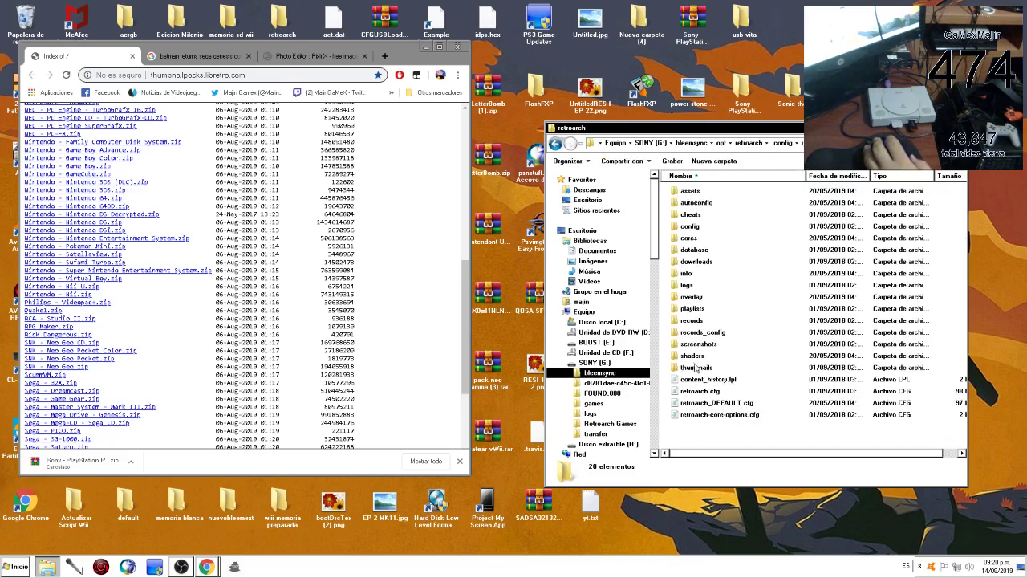
{"action": "double_click", "coordinate": [697, 367]}
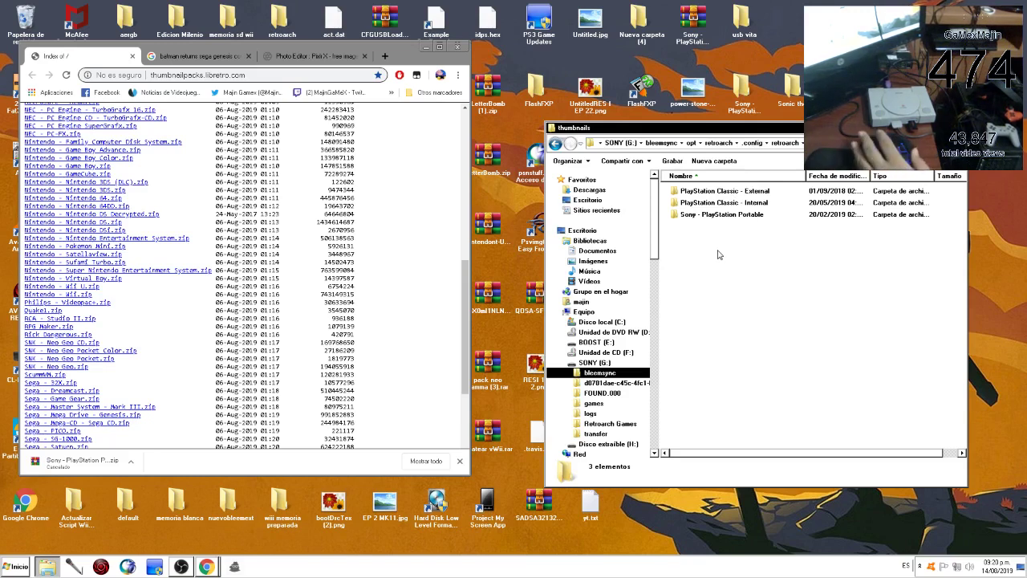
Step: Inspect the Sony - PlayStation Portable, PlayStation Classic - Internal and PlayStation Classic - External thumbnail folders, and return to the parent retroarch folder
{"action": "double_click", "coordinate": [711, 215]}
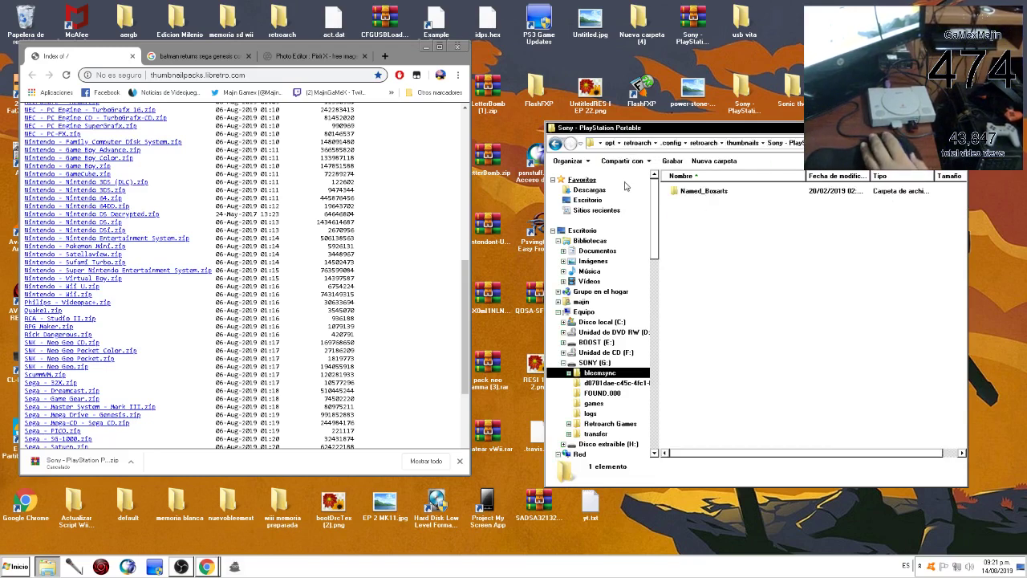
{"action": "left_click", "coordinate": [554, 145]}
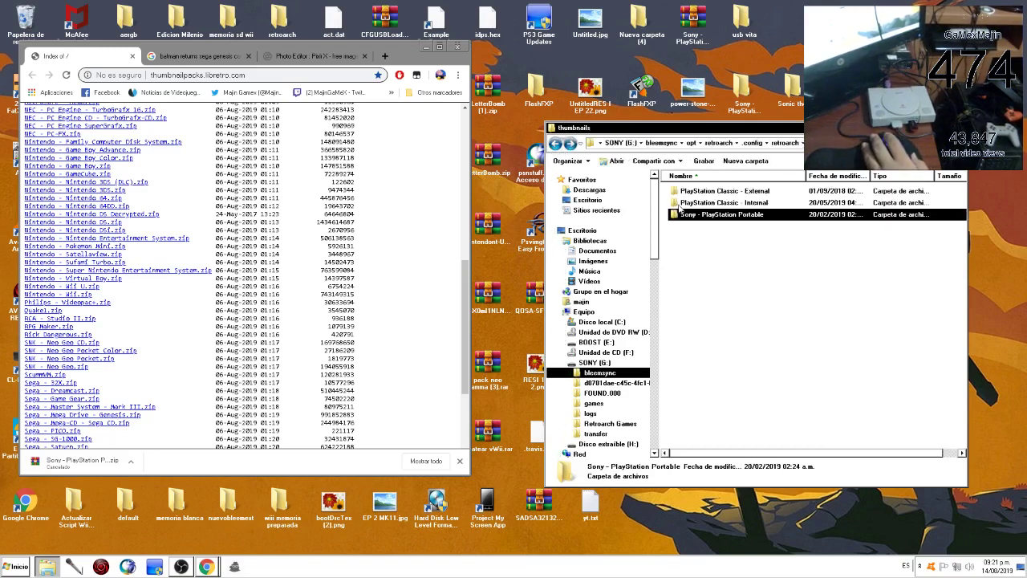
{"action": "double_click", "coordinate": [699, 206]}
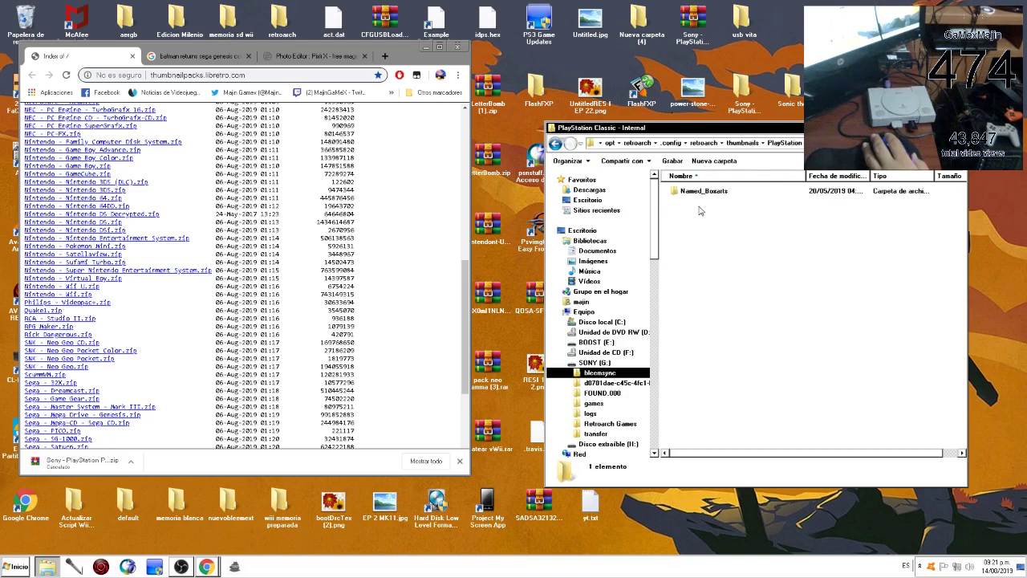
{"action": "left_click", "coordinate": [555, 148]}
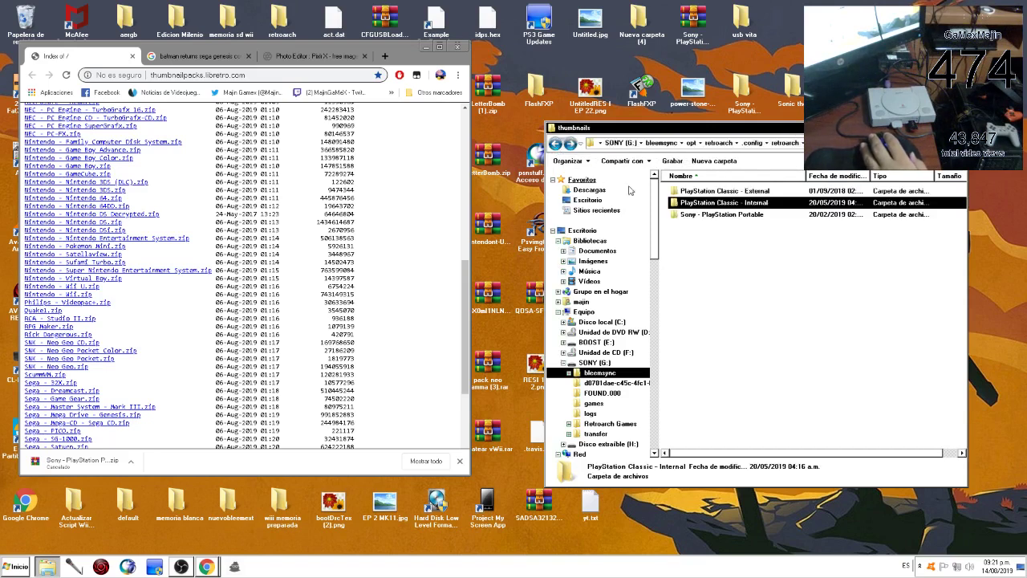
{"action": "double_click", "coordinate": [699, 193]}
{"action": "left_click", "coordinate": [556, 146]}
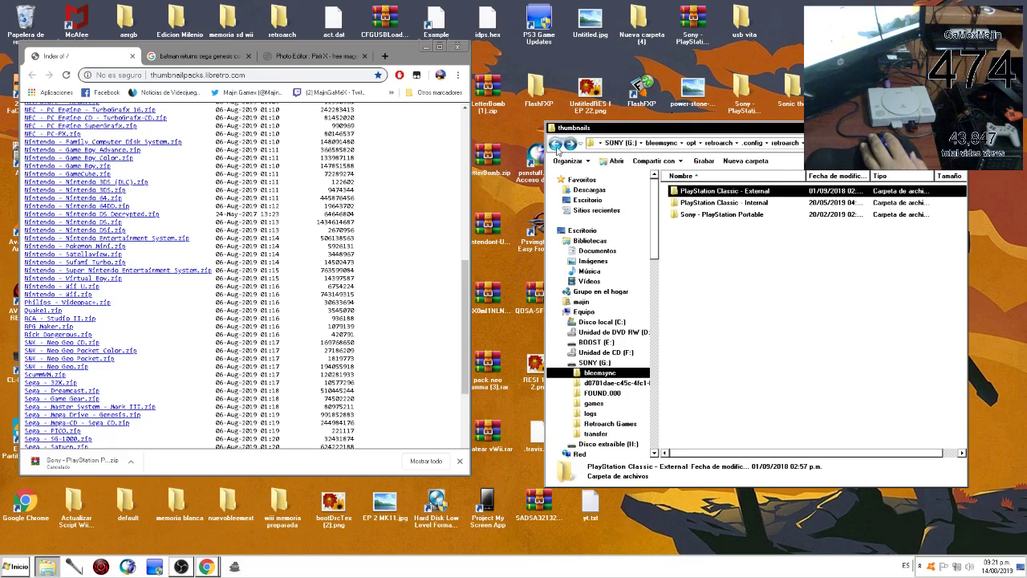
{"action": "left_click", "coordinate": [555, 146]}
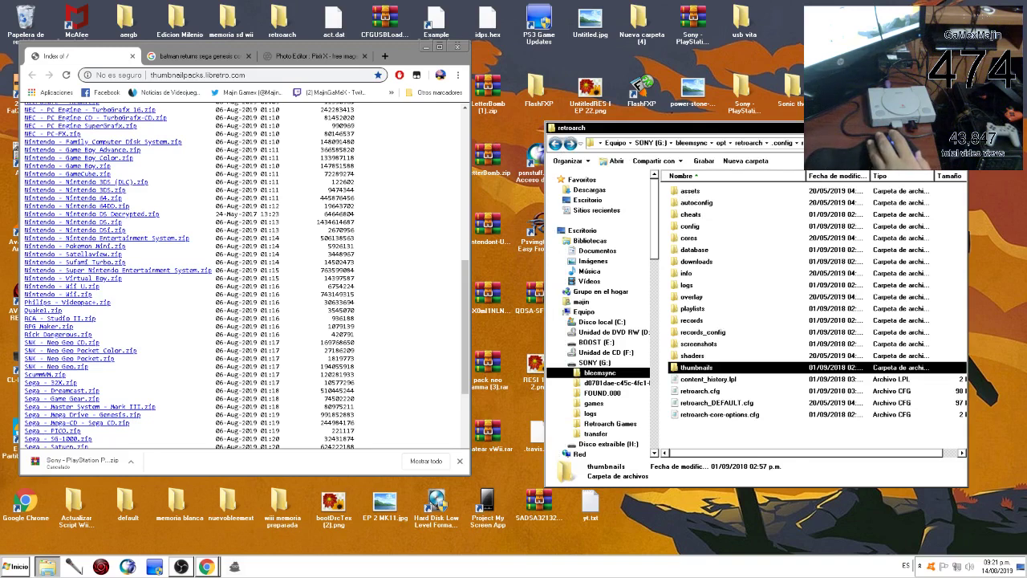
Step: Dismiss the AutoPlay window for the SONY (H:) drive and browse that drive to its retroarch\thumbnails folder
{"action": "left_click", "coordinate": [583, 311]}
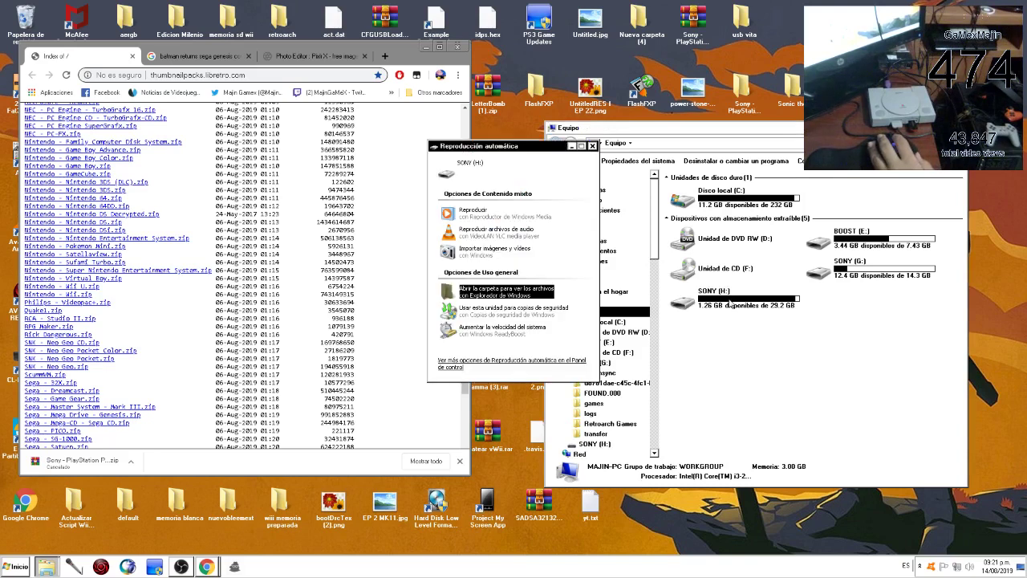
{"action": "left_click", "coordinate": [591, 146]}
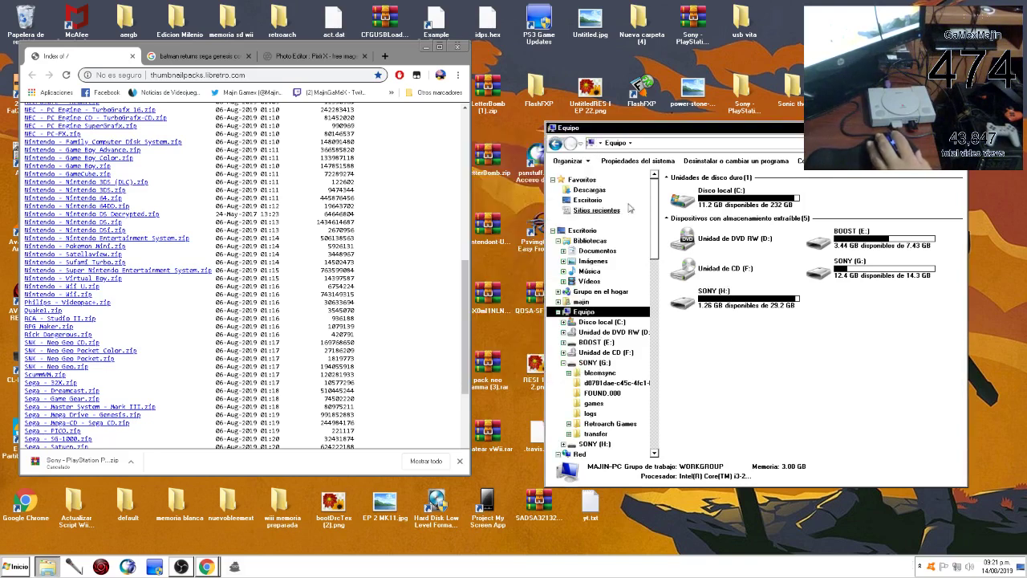
{"action": "double_click", "coordinate": [713, 301]}
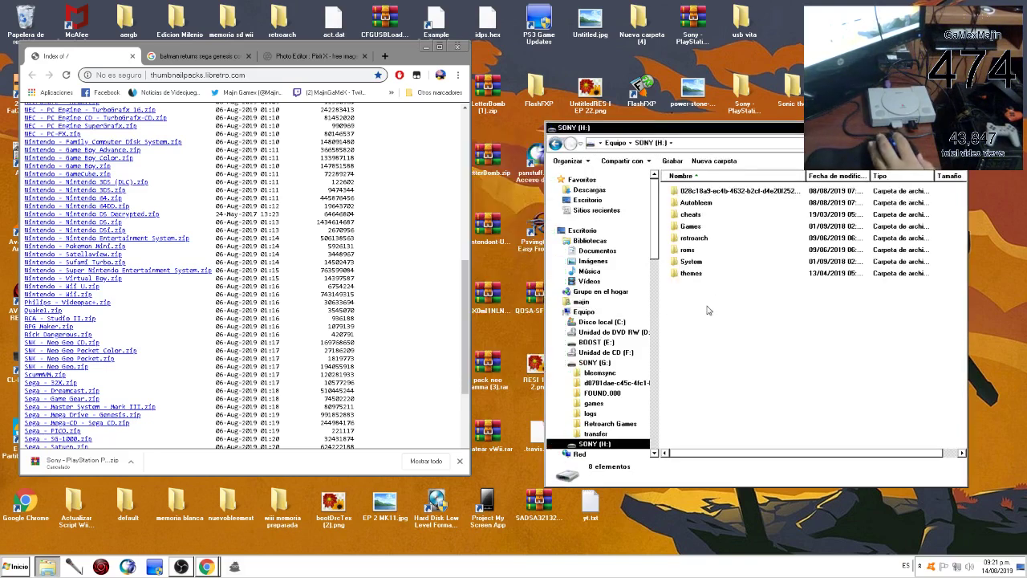
{"action": "double_click", "coordinate": [694, 239]}
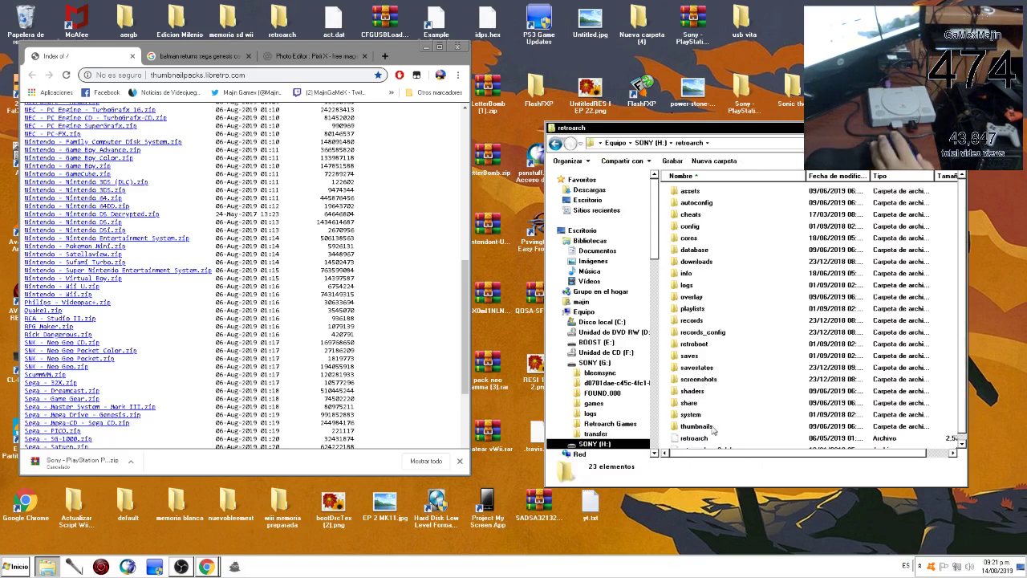
{"action": "double_click", "coordinate": [706, 430]}
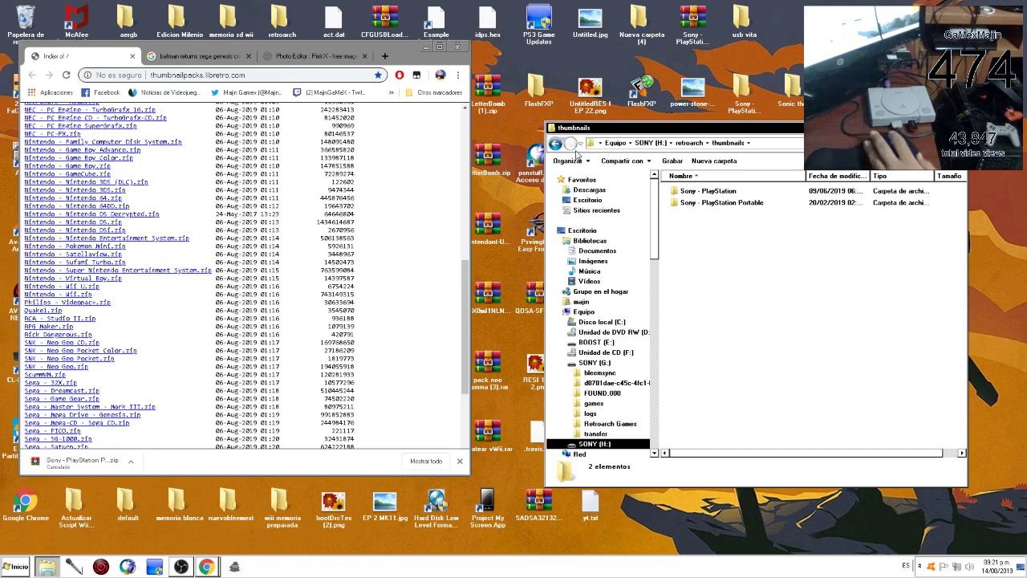
Step: Return to the computer's drive overview and eject the SONY (H:) and SONY (G:) drives
{"action": "left_click", "coordinate": [618, 142]}
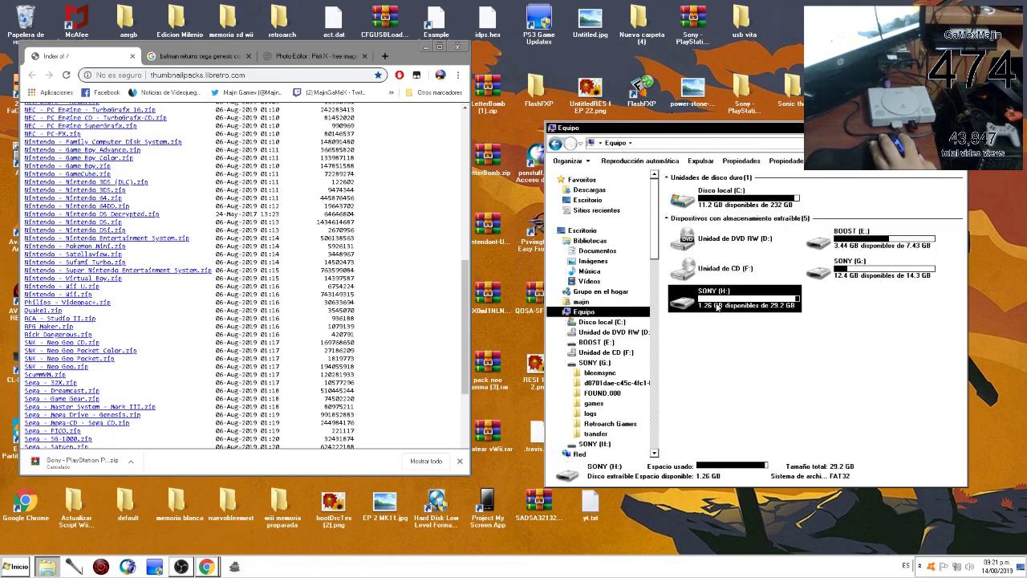
{"action": "right_click", "coordinate": [717, 308]}
{"action": "left_click", "coordinate": [771, 422]}
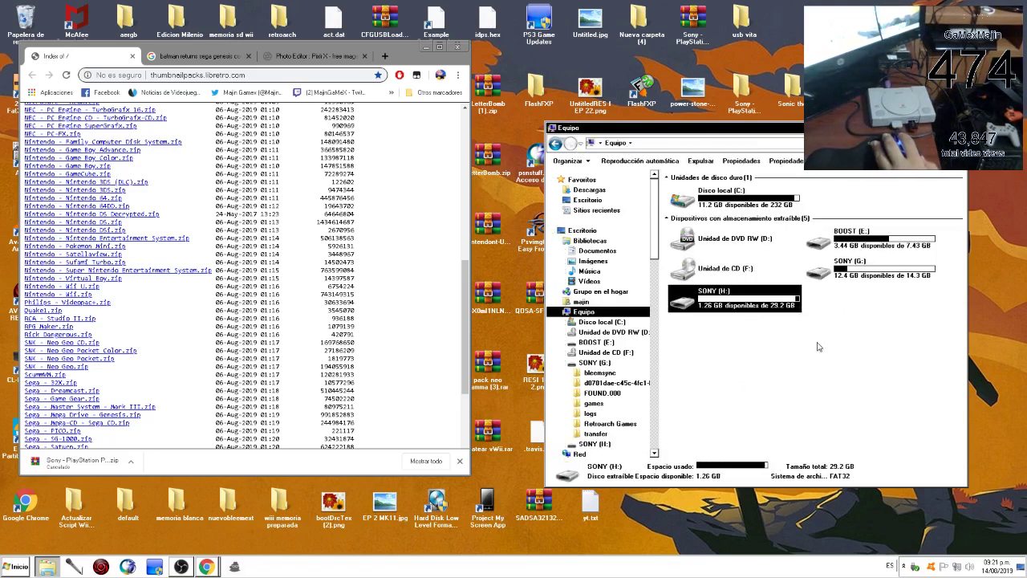
{"action": "right_click", "coordinate": [864, 273]}
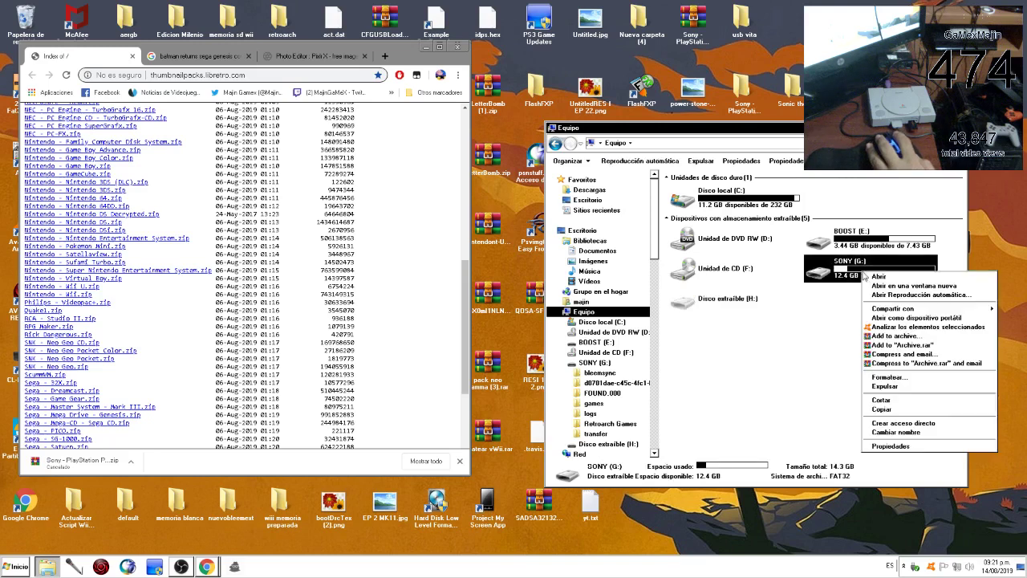
{"action": "left_click", "coordinate": [884, 387]}
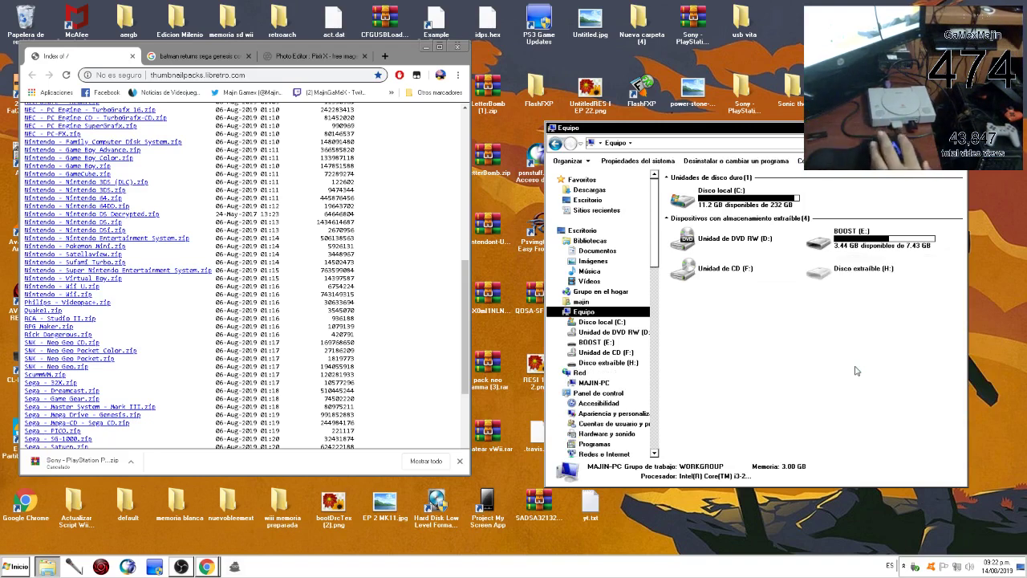
Step: Switch to the youtube 2 scene in OBS and browse the box art in the RetroBoot playlists from Sony - PlayStation to Nintendo - Nintendo 64
{"action": "left_click", "coordinate": [180, 565]}
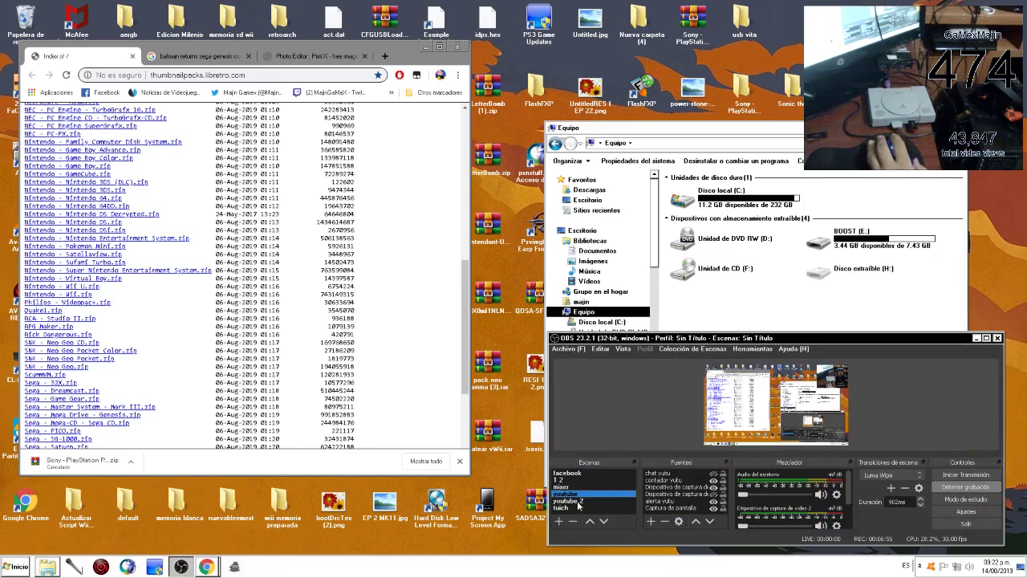
{"action": "left_click", "coordinate": [580, 503]}
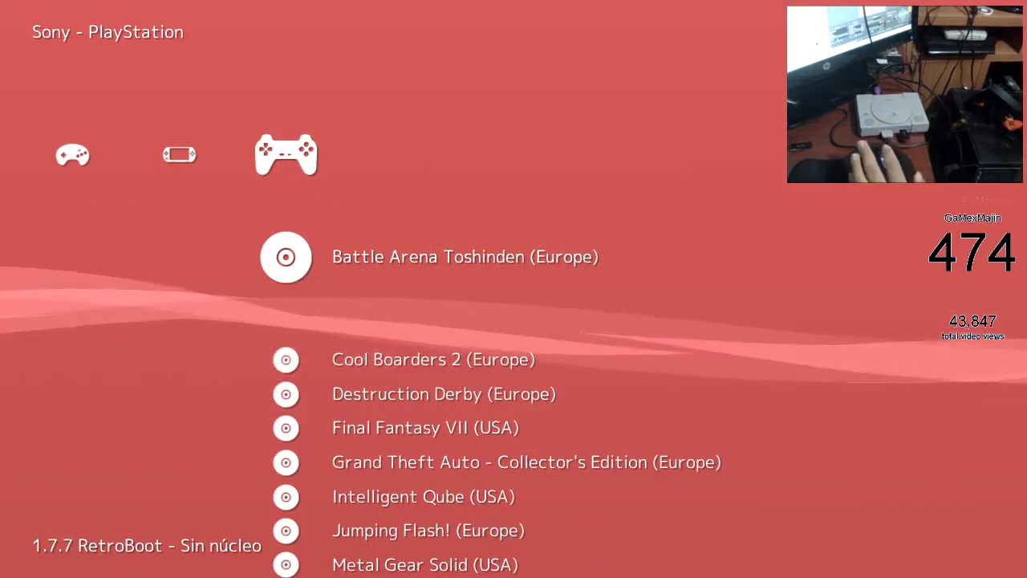
{"action": "key", "text": "Right"}
{"action": "key", "text": "Left"}
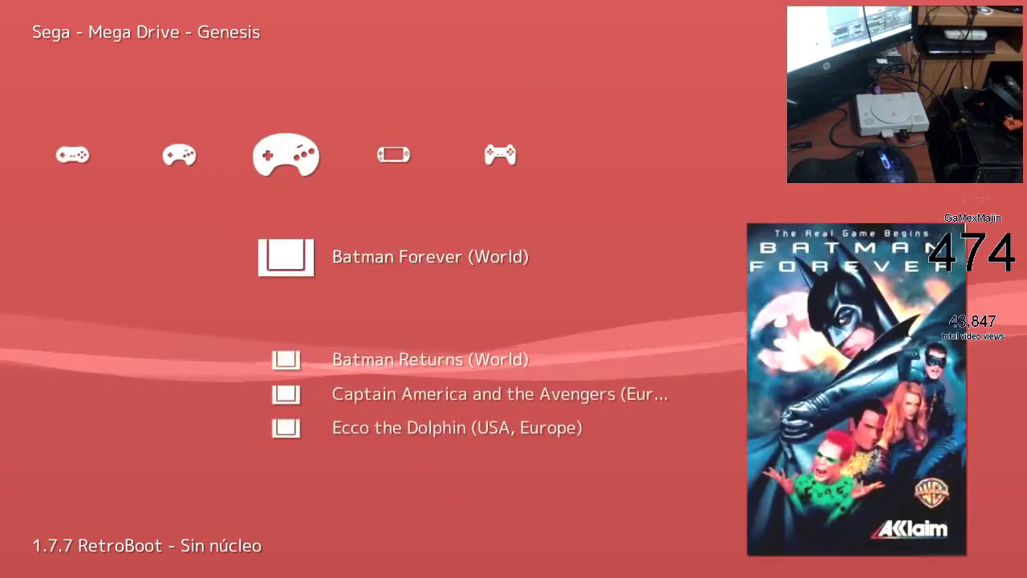
{"action": "key", "text": "Right"}
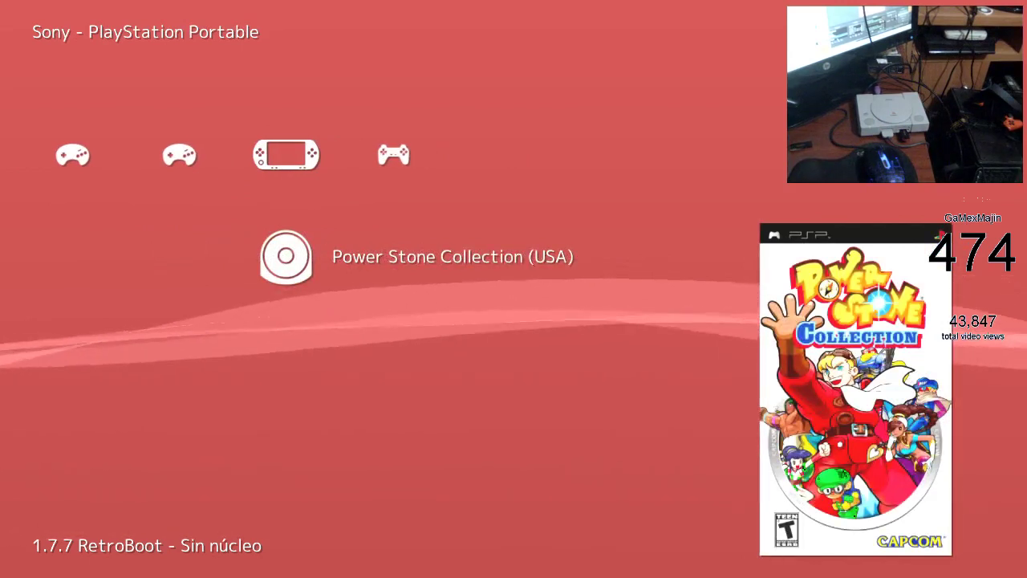
{"action": "key", "text": "Left"}
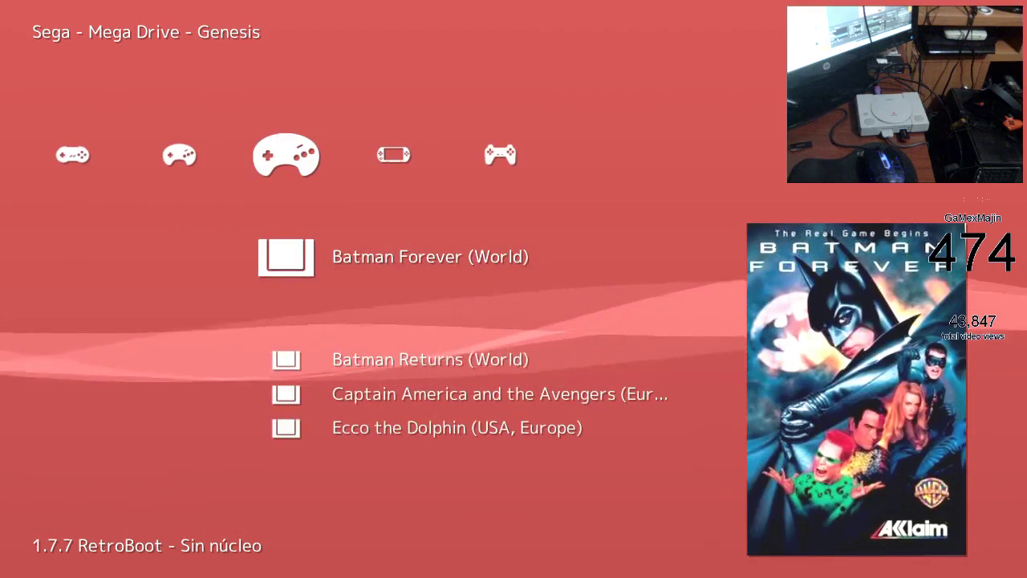
{"action": "key", "text": "Left"}
{"action": "key", "text": "Left"}
{"action": "key", "text": "Left"}
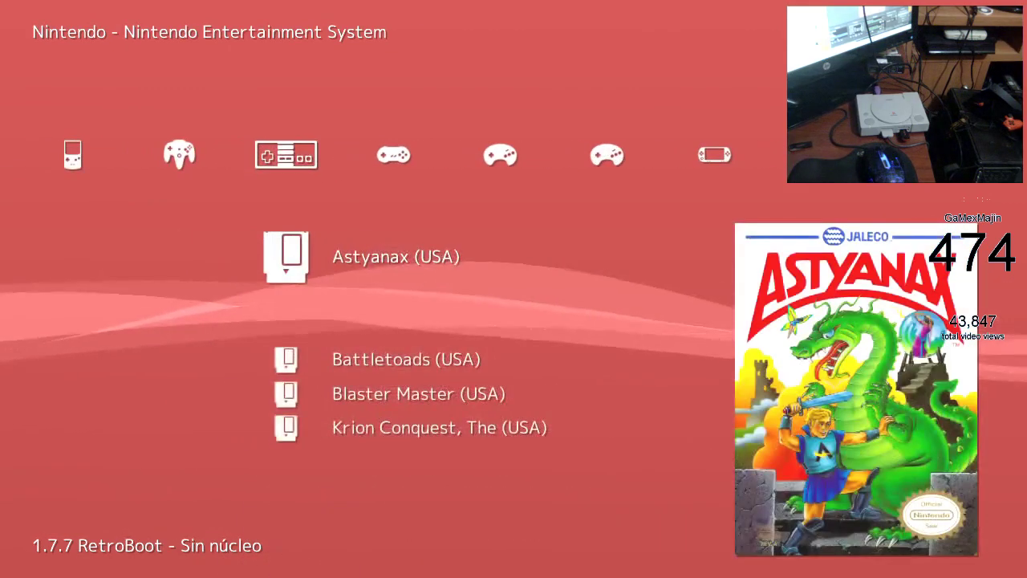
{"action": "key", "text": "Left"}
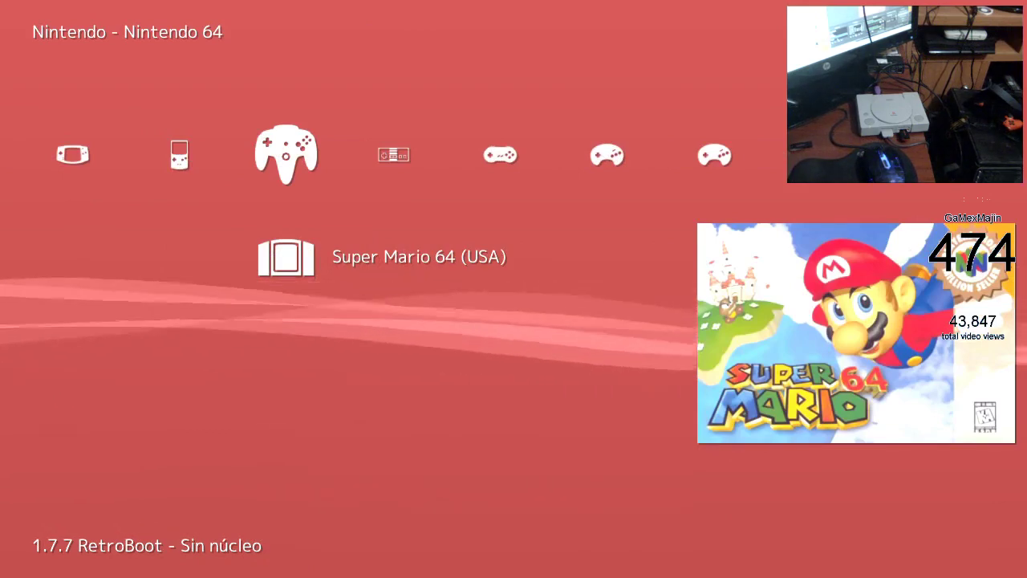
Step: Browse the RetroBoot playlists that follow Nintendo - Nintendo 64
{"action": "key", "text": "Right"}
{"action": "key", "text": "Right"}
{"action": "key", "text": "Right"}
{"action": "key", "text": "Right"}
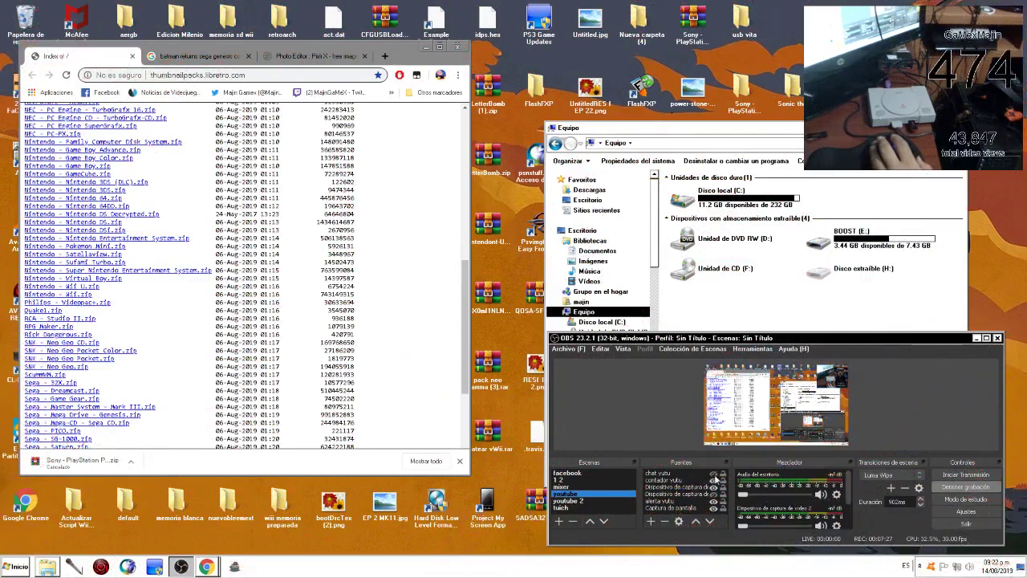
Step: Clear the OBS and computer overview windows off the desktop and launch RetroArch
{"action": "left_click", "coordinate": [976, 338]}
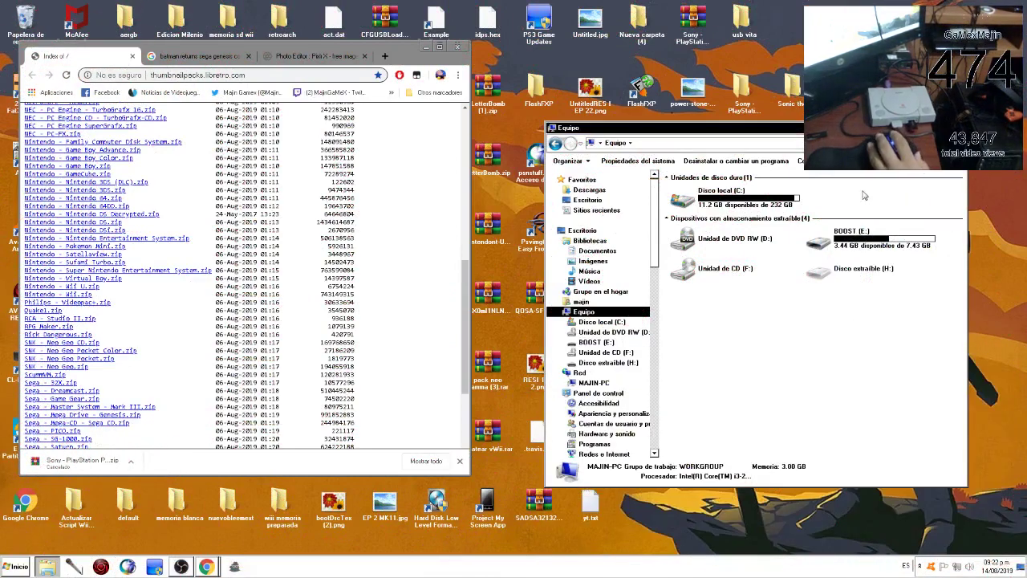
{"action": "left_click", "coordinate": [922, 129]}
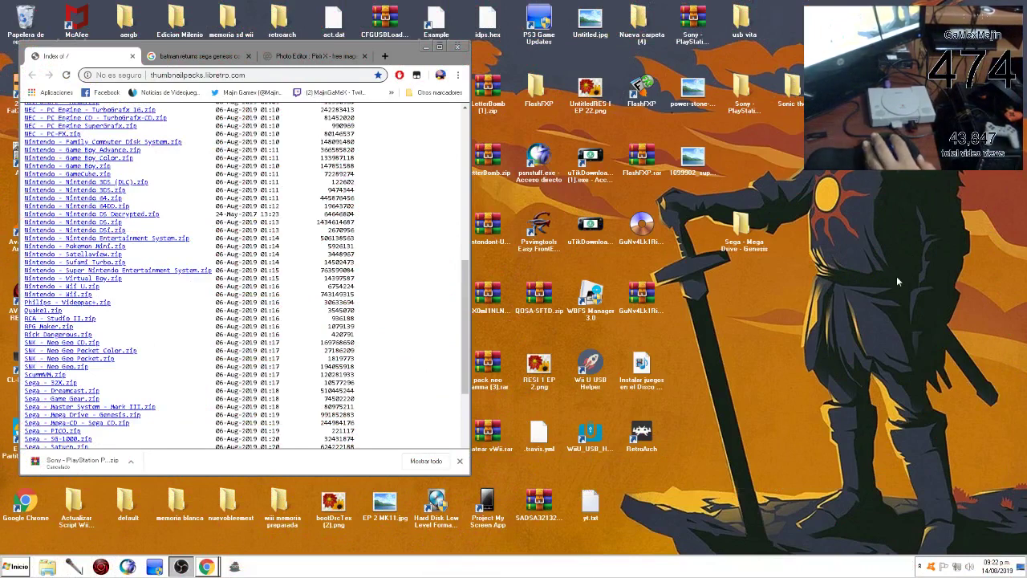
{"action": "left_click", "coordinate": [649, 438]}
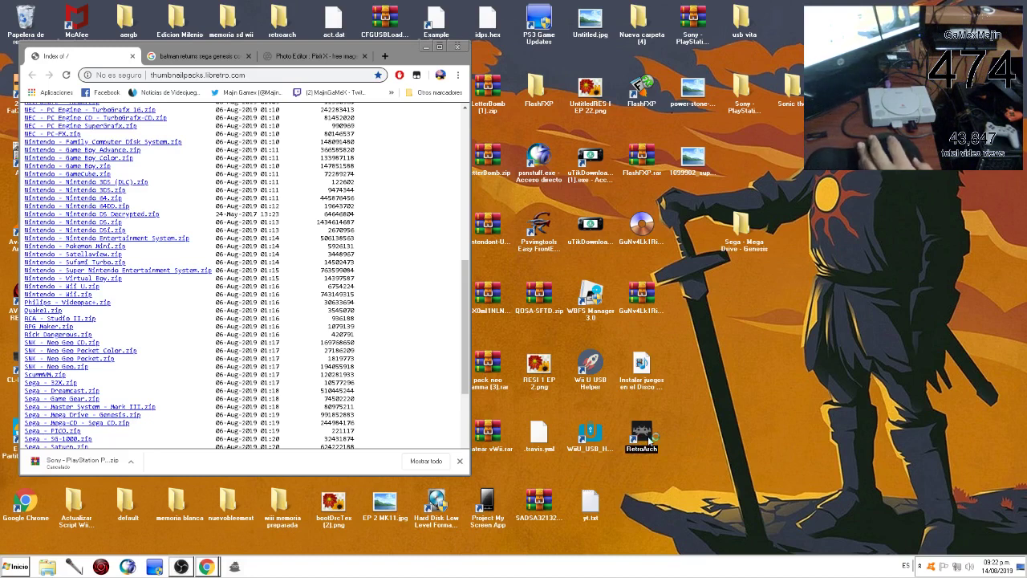
{"action": "double_click", "coordinate": [649, 438]}
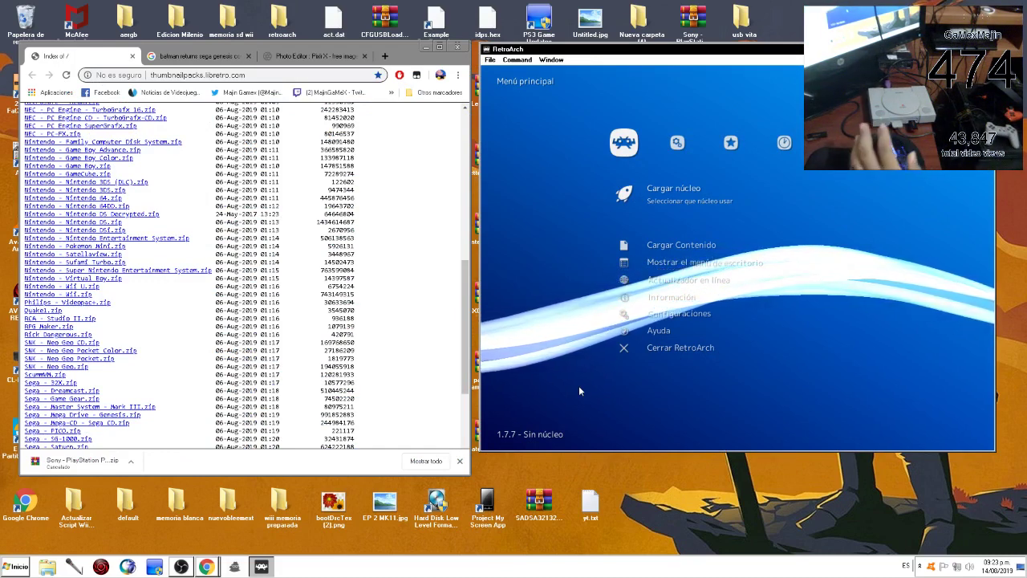
Step: Open the thumbnail updater (Actualizador de miniaturas) within RetroArch's online updater
{"action": "key", "text": "Down"}
{"action": "key", "text": "Down"}
{"action": "key", "text": "Down"}
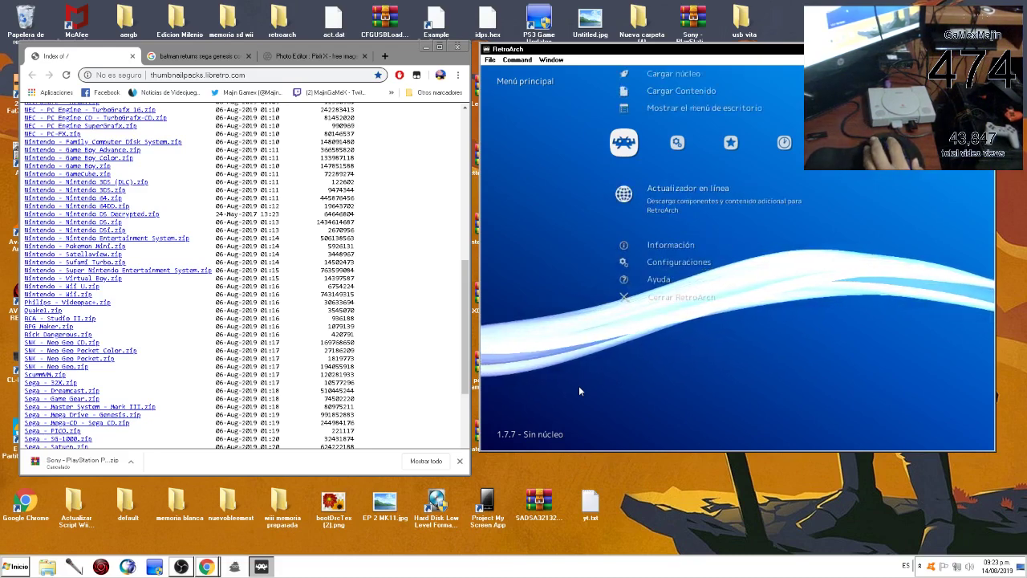
{"action": "key", "text": "Return"}
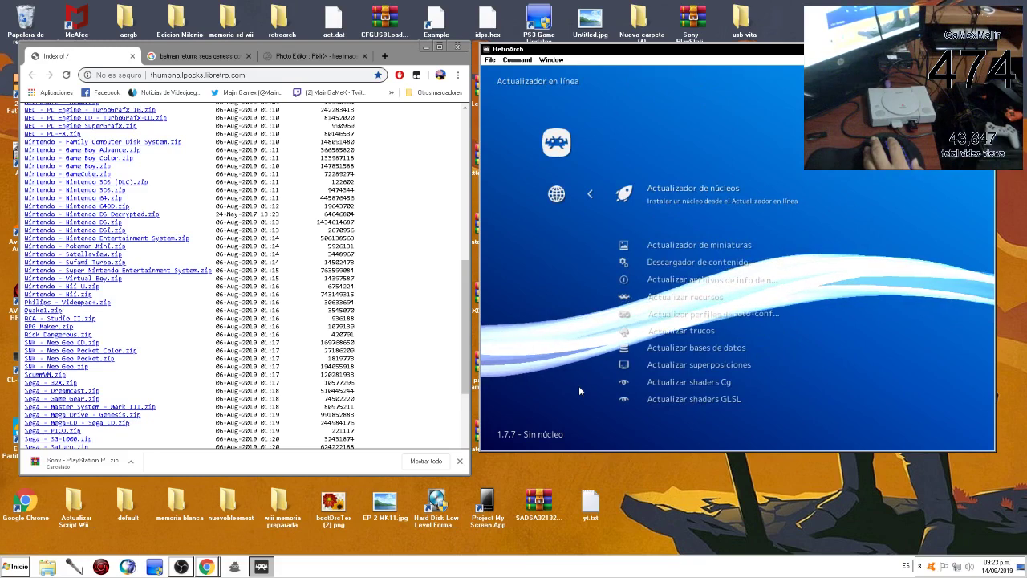
{"action": "key", "text": "Down"}
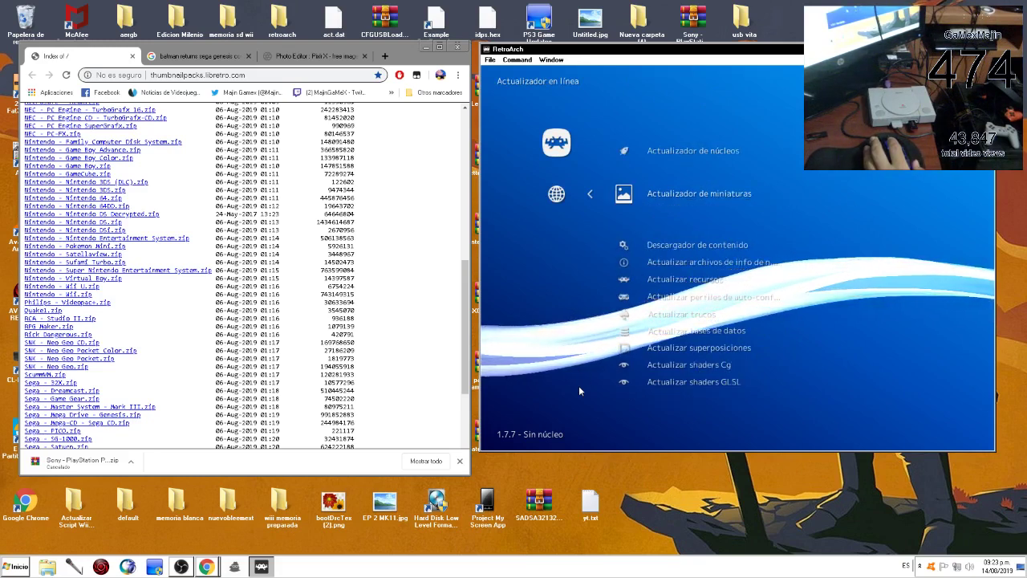
{"action": "key", "text": "Return"}
Step: Look through the downloadable thumbnail packs from the start of the list to Nintendo - Game Boy Advance.zip
{"action": "key", "text": "Down"}
{"action": "key", "text": "Down"}
{"action": "key", "text": "Down"}
{"action": "key", "text": "Down"}
{"action": "key", "text": "Down"}
{"action": "key", "text": "Down"}
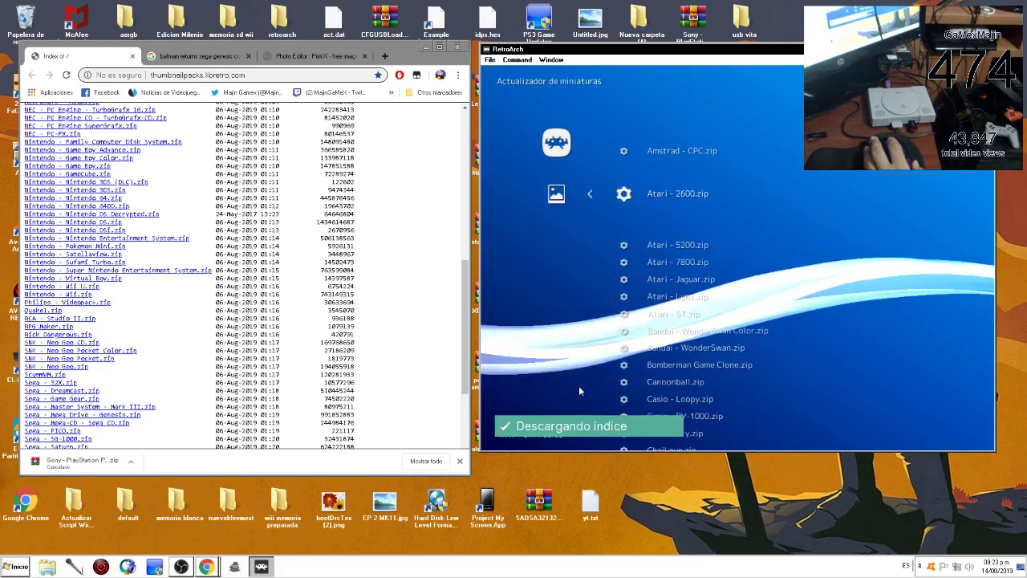
{"action": "key", "text": "Down"}
{"action": "key", "text": "Down"}
{"action": "key", "text": "Down"}
{"action": "key", "text": "Down"}
{"action": "key", "text": "Down"}
{"action": "key", "text": "Down"}
{"action": "key", "text": "Down"}
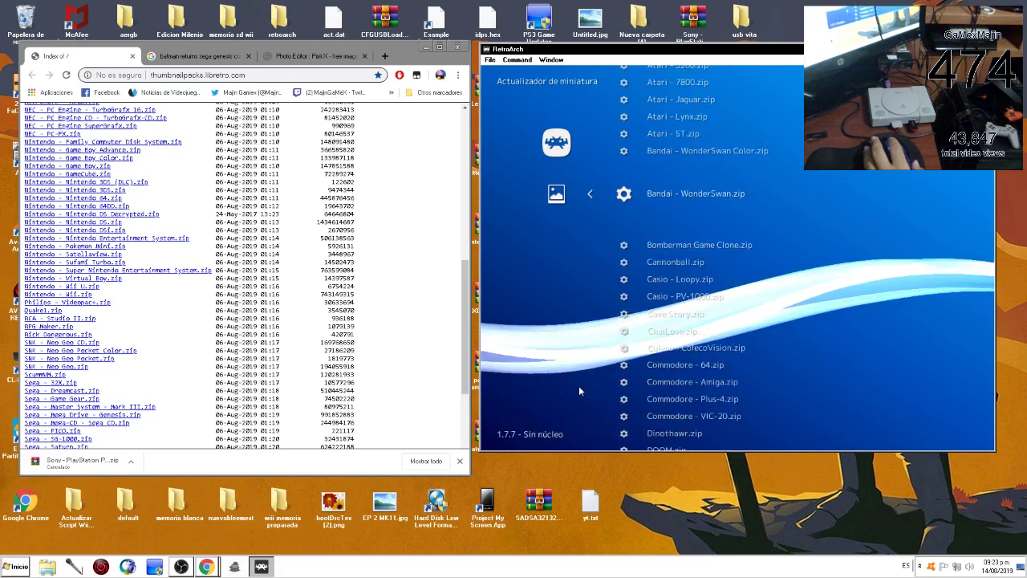
{"action": "key", "text": "Down"}
{"action": "key", "text": "Down"}
{"action": "key", "text": "Down"}
{"action": "key", "text": "Down"}
{"action": "key", "text": "Down"}
{"action": "key", "text": "Down"}
{"action": "key", "text": "Down"}
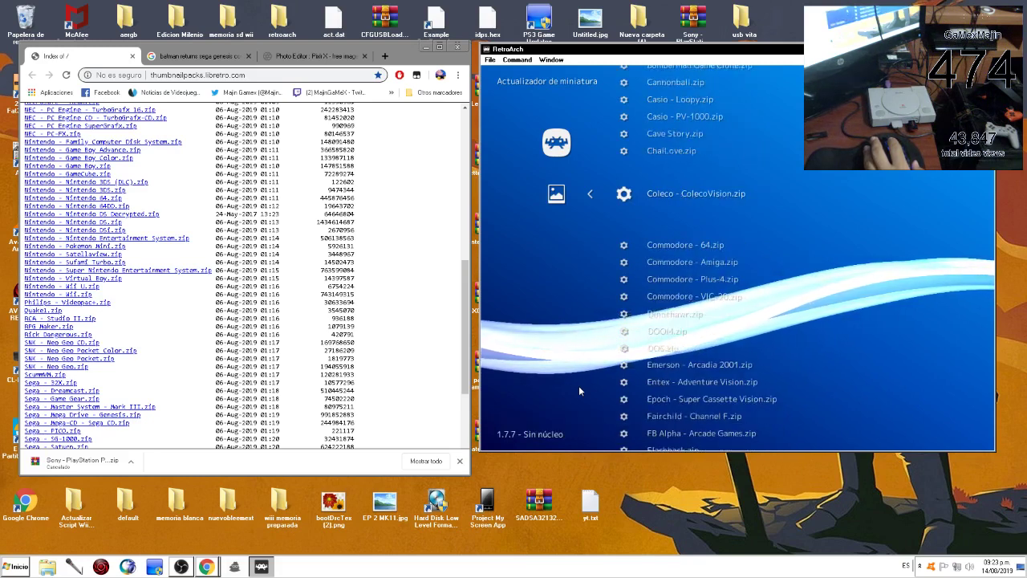
{"action": "key", "text": "Down"}
{"action": "key", "text": "Down"}
{"action": "key", "text": "Down"}
{"action": "key", "text": "Down"}
{"action": "key", "text": "Down"}
{"action": "key", "text": "Down"}
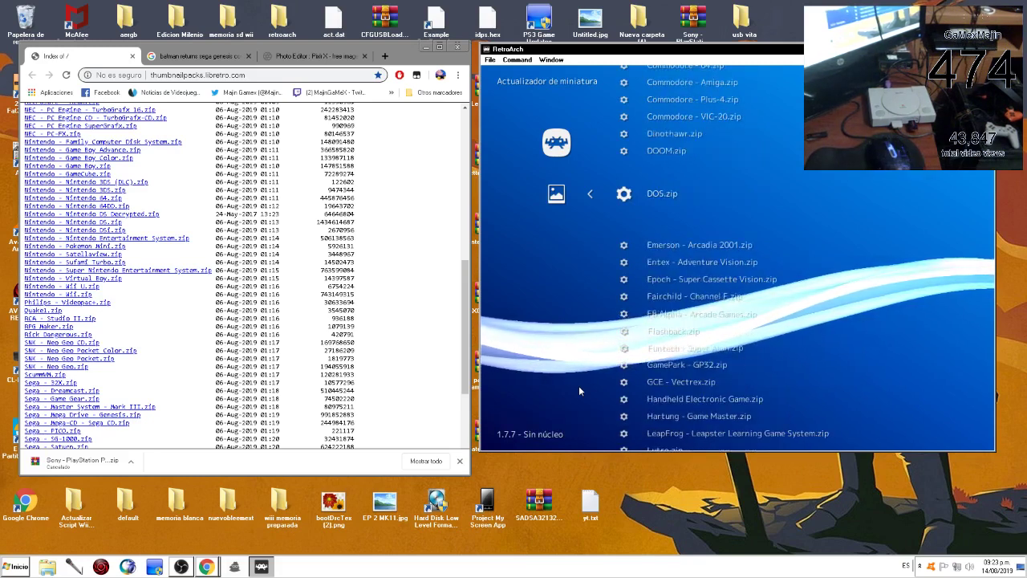
{"action": "key", "text": "Down"}
{"action": "key", "text": "Down"}
{"action": "key", "text": "Down"}
{"action": "key", "text": "Down"}
{"action": "key", "text": "Down"}
{"action": "key", "text": "Down"}
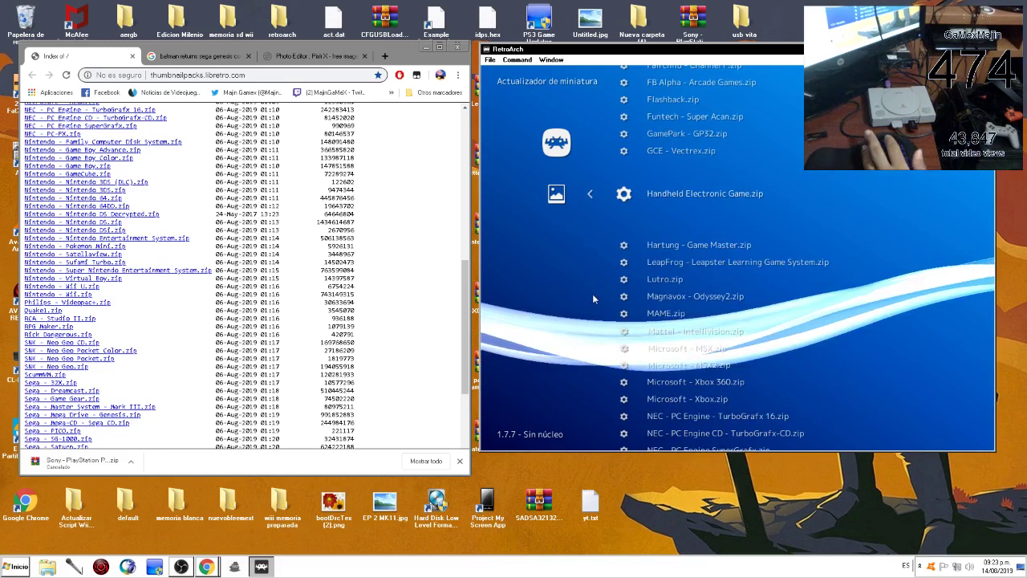
{"action": "key", "text": "Down"}
{"action": "key", "text": "Down"}
{"action": "key", "text": "Down"}
{"action": "key", "text": "Down"}
{"action": "key", "text": "Down"}
{"action": "key", "text": "Down"}
{"action": "key", "text": "Down"}
{"action": "key", "text": "Down"}
{"action": "key", "text": "Down"}
{"action": "key", "text": "Down"}
{"action": "key", "text": "Down"}
{"action": "key", "text": "Down"}
{"action": "key", "text": "Down"}
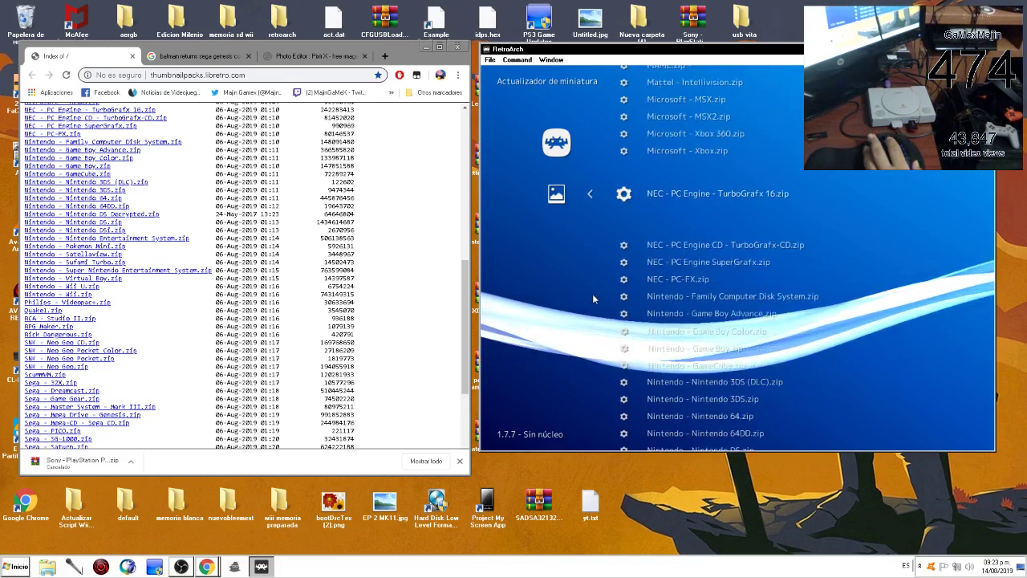
{"action": "key", "text": "Down"}
{"action": "key", "text": "Down"}
{"action": "key", "text": "Down"}
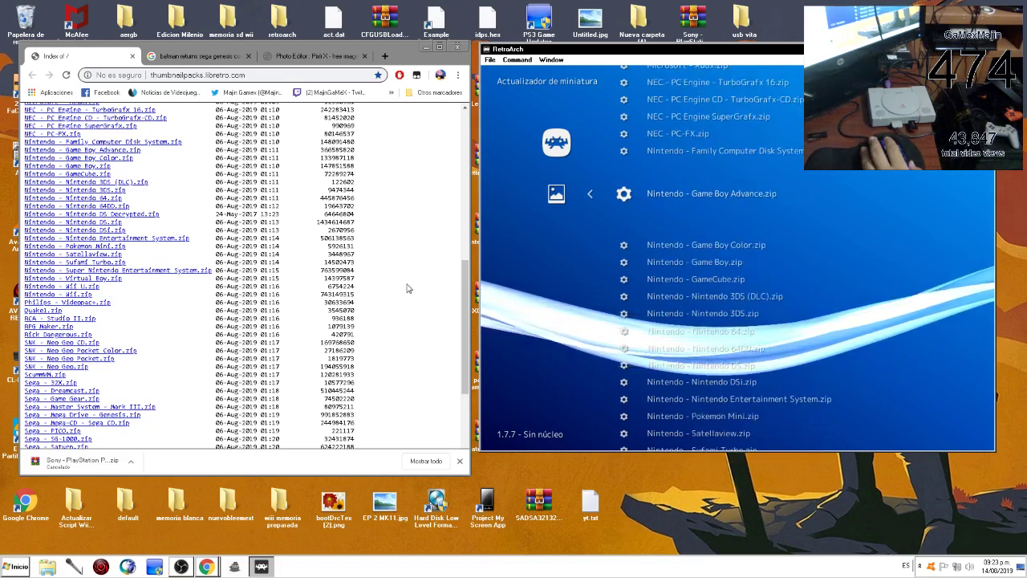
Step: Start downloading the Nintendo - Nintendo 64.zip thumbnail pack, and close RetroArch
{"action": "left_click", "coordinate": [560, 310]}
{"action": "key", "text": "Down"}
{"action": "key", "text": "Down"}
{"action": "key", "text": "Down"}
{"action": "key", "text": "Down"}
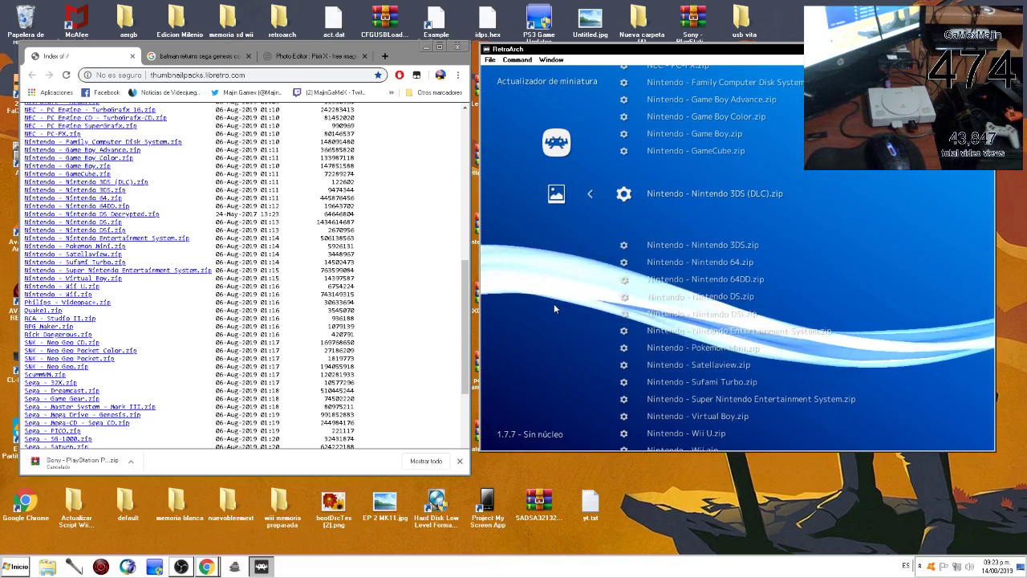
{"action": "left_click", "coordinate": [719, 258]}
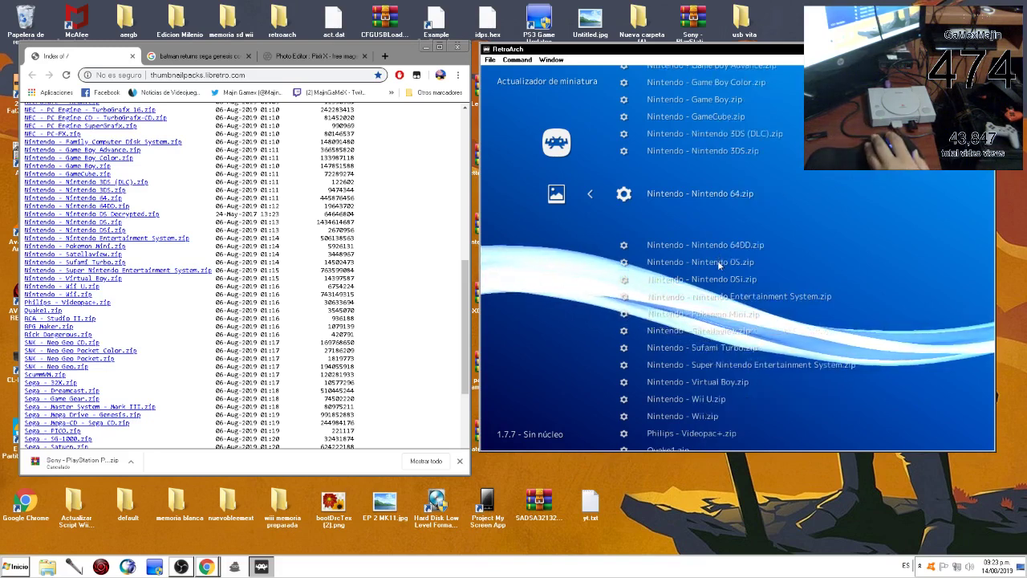
{"action": "left_click", "coordinate": [534, 269]}
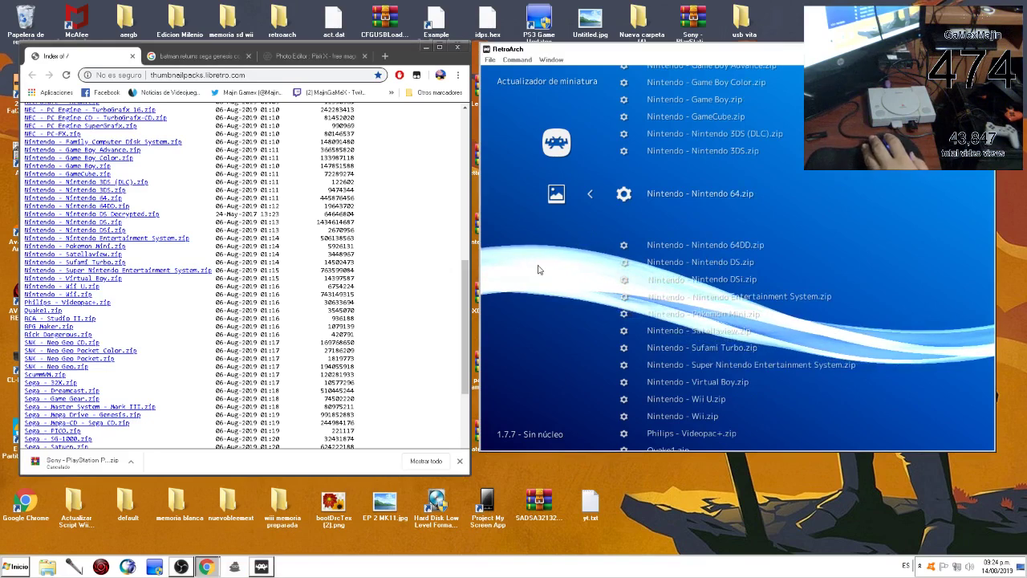
{"action": "scroll", "coordinate": [554, 270], "scroll_direction": "down", "scroll_amount": 2}
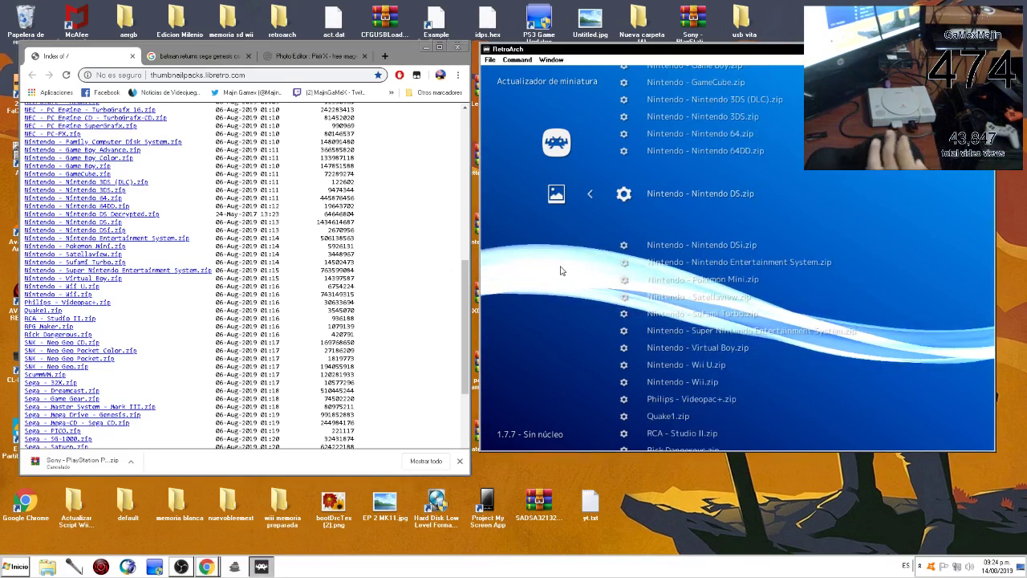
{"action": "scroll", "coordinate": [561, 270], "scroll_direction": "up", "scroll_amount": 1}
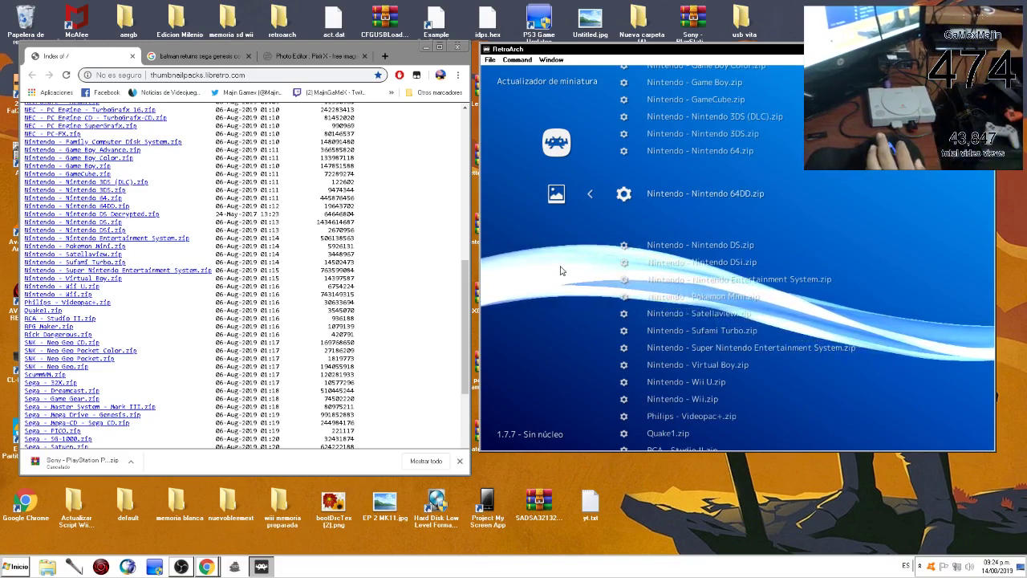
{"action": "scroll", "coordinate": [561, 270], "scroll_direction": "up", "scroll_amount": 1}
{"action": "left_click", "coordinate": [561, 271]}
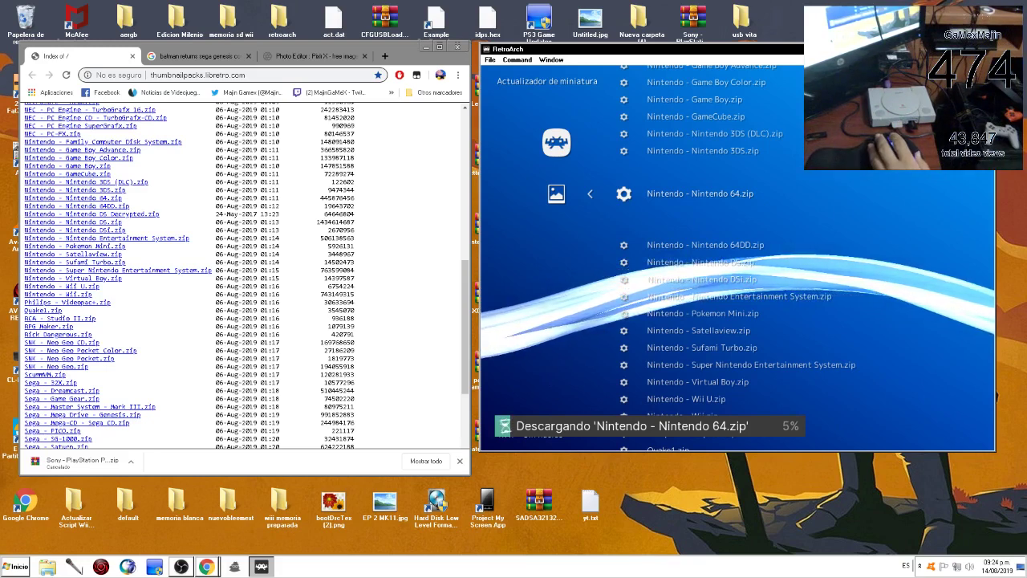
{"action": "key", "text": "Escape"}
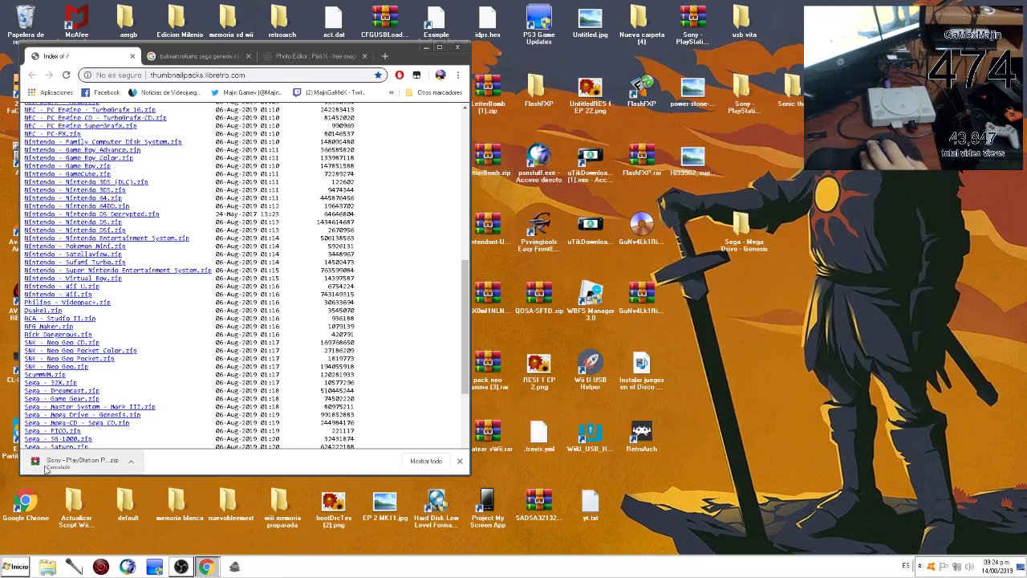
Step: Open the local disk (C:) in the file explorer and go to the account's profile folder inside Usuarios
{"action": "left_click", "coordinate": [14, 567]}
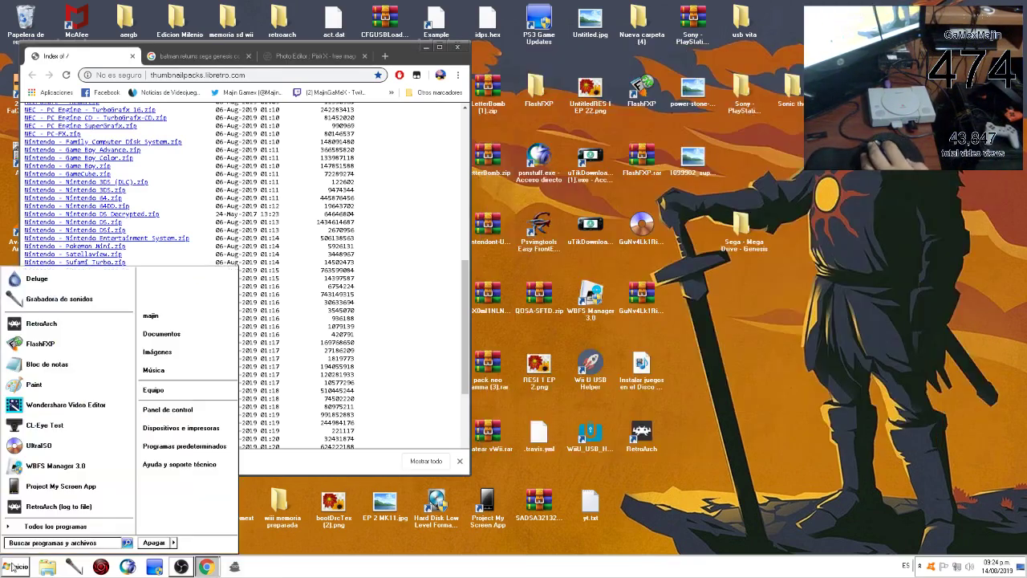
{"action": "left_click", "coordinate": [153, 390]}
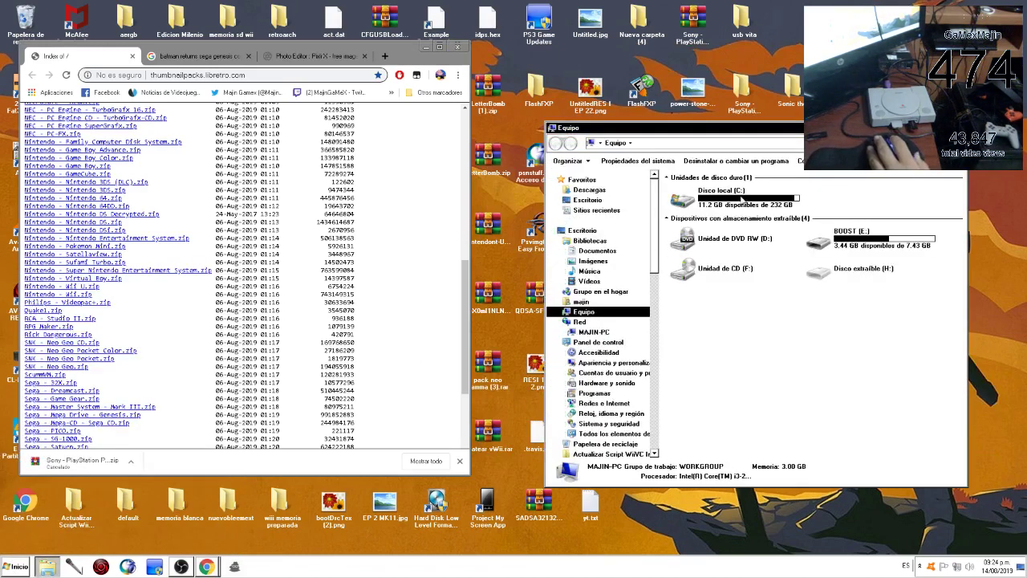
{"action": "double_click", "coordinate": [736, 205]}
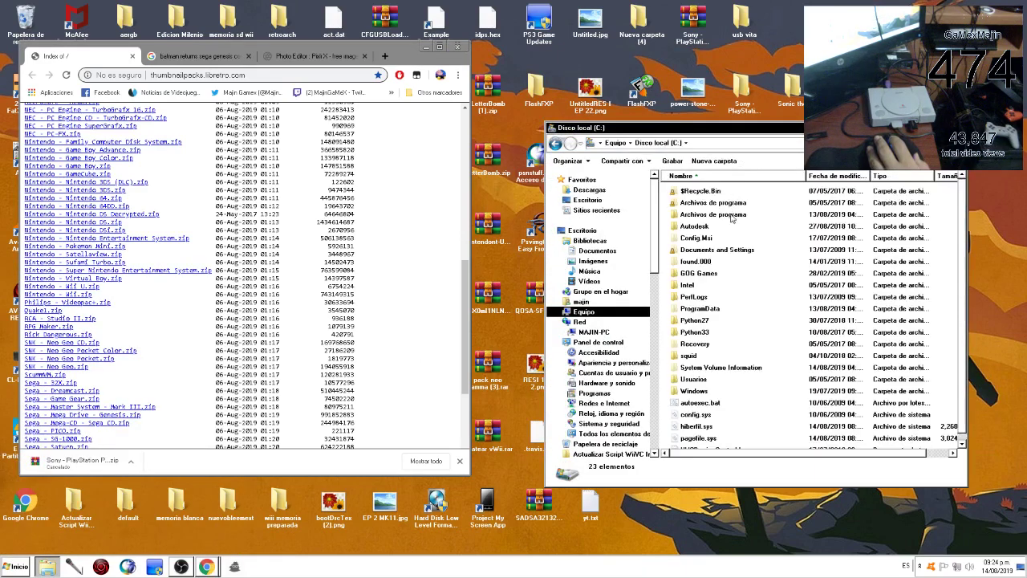
{"action": "left_click", "coordinate": [691, 381]}
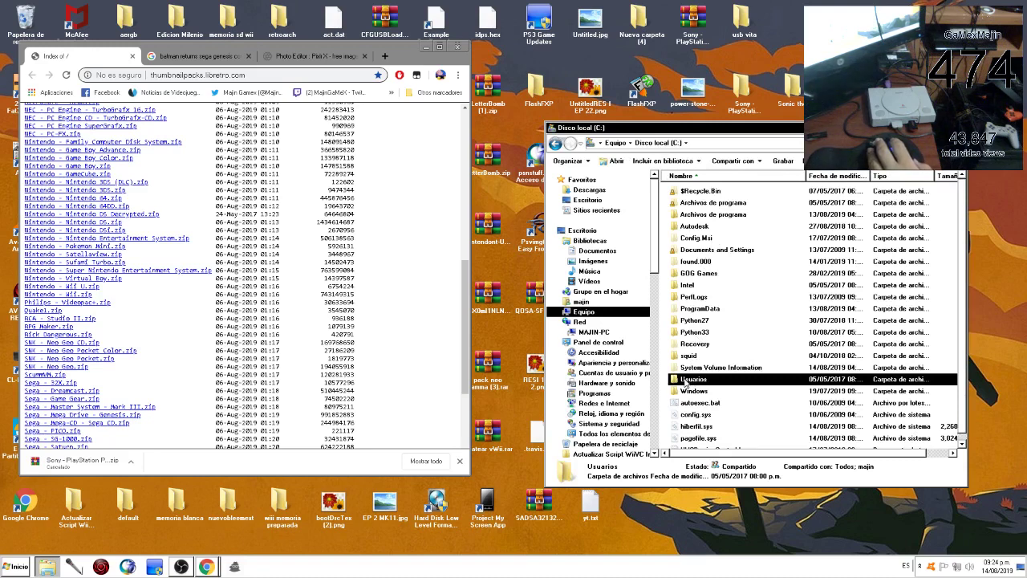
{"action": "double_click", "coordinate": [684, 382]}
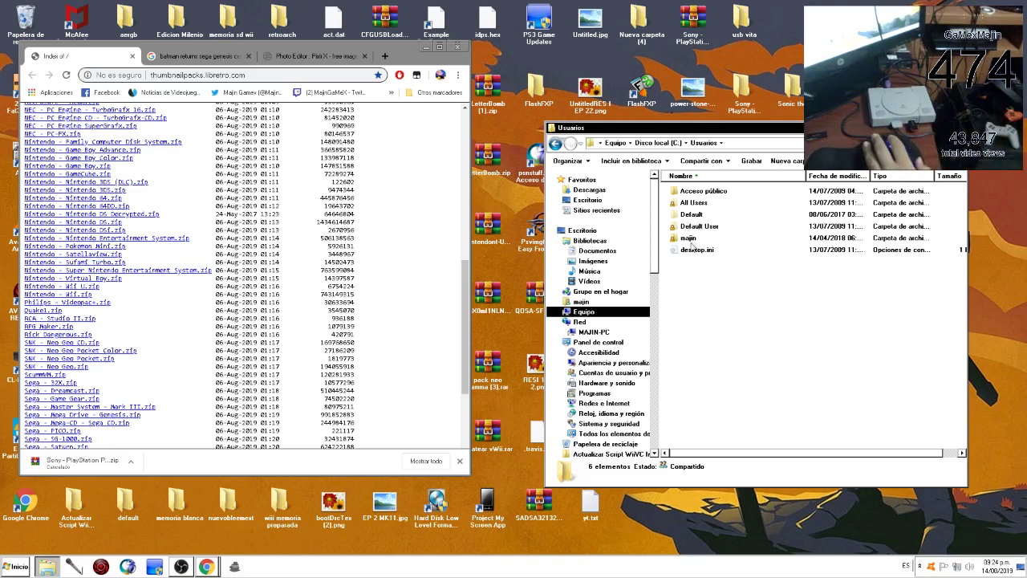
{"action": "double_click", "coordinate": [689, 239]}
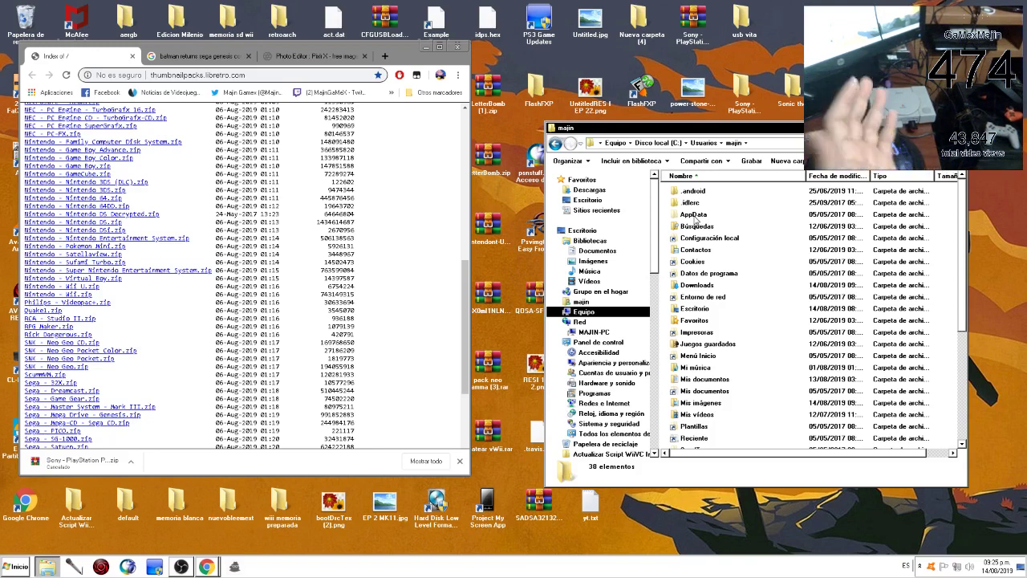
Step: Open the thumbnails folder of the PC's RetroArch installation under AppData\Roaming\RetroArch
{"action": "double_click", "coordinate": [694, 215]}
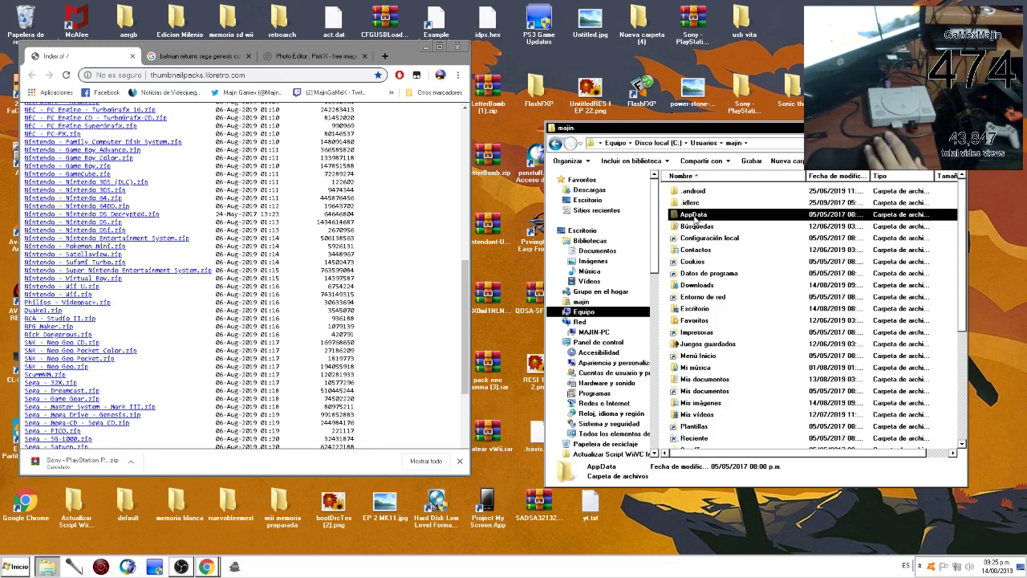
{"action": "double_click", "coordinate": [694, 216]}
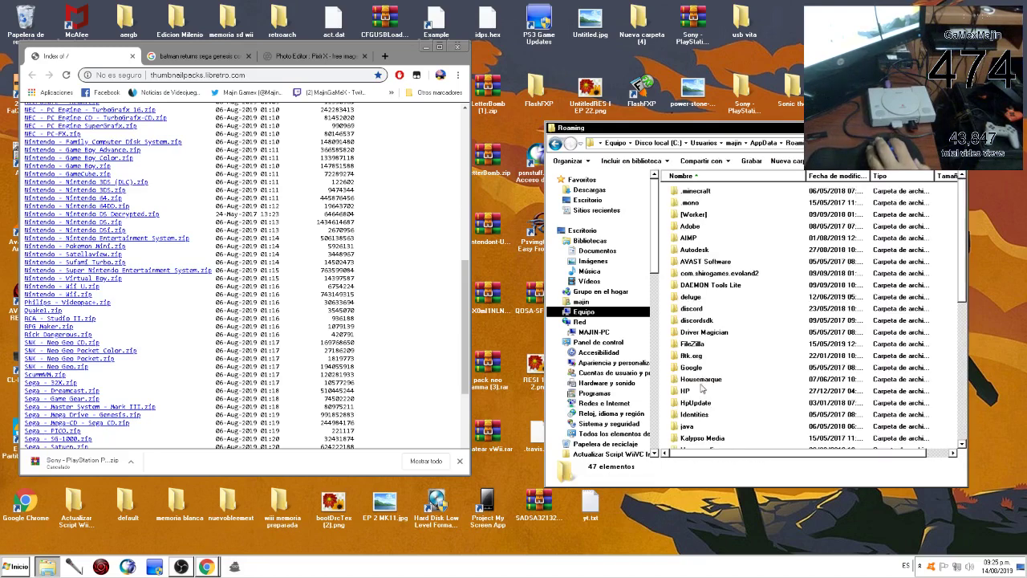
{"action": "left_click_drag", "start_coordinate": [966, 285], "coordinate": [964, 361]}
{"action": "double_click", "coordinate": [695, 382]}
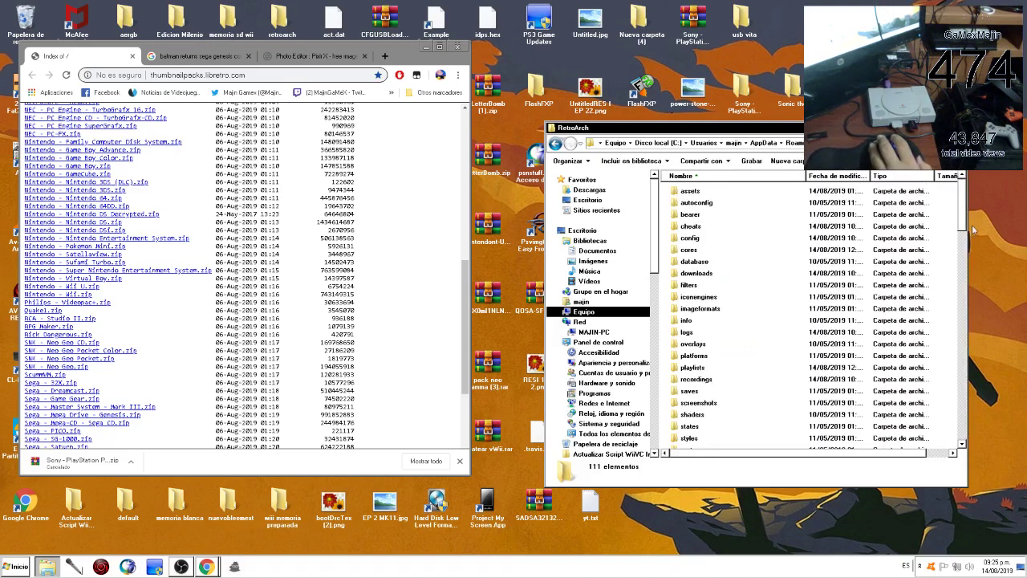
{"action": "left_click_drag", "start_coordinate": [962, 217], "coordinate": [967, 248]}
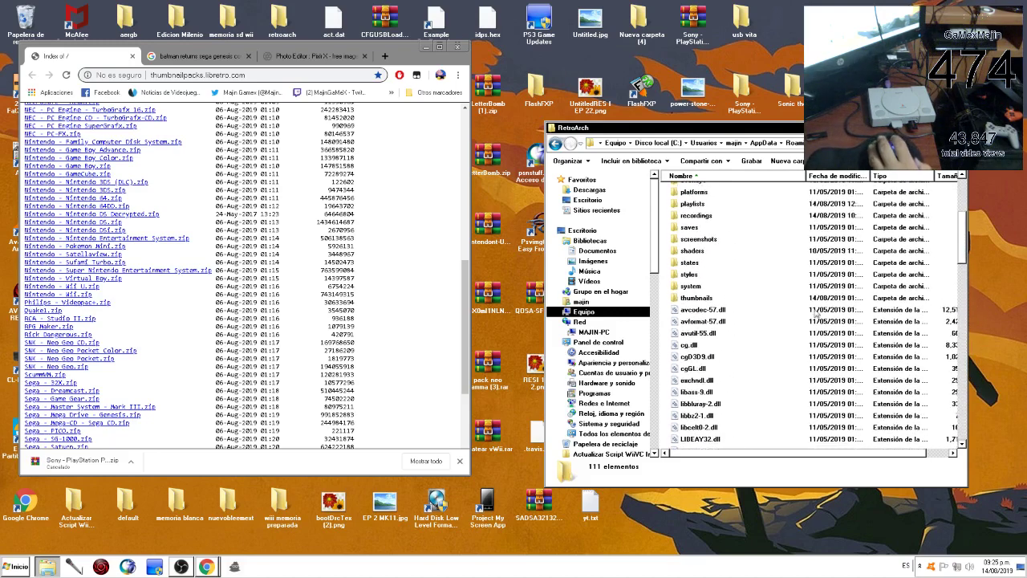
{"action": "double_click", "coordinate": [706, 299]}
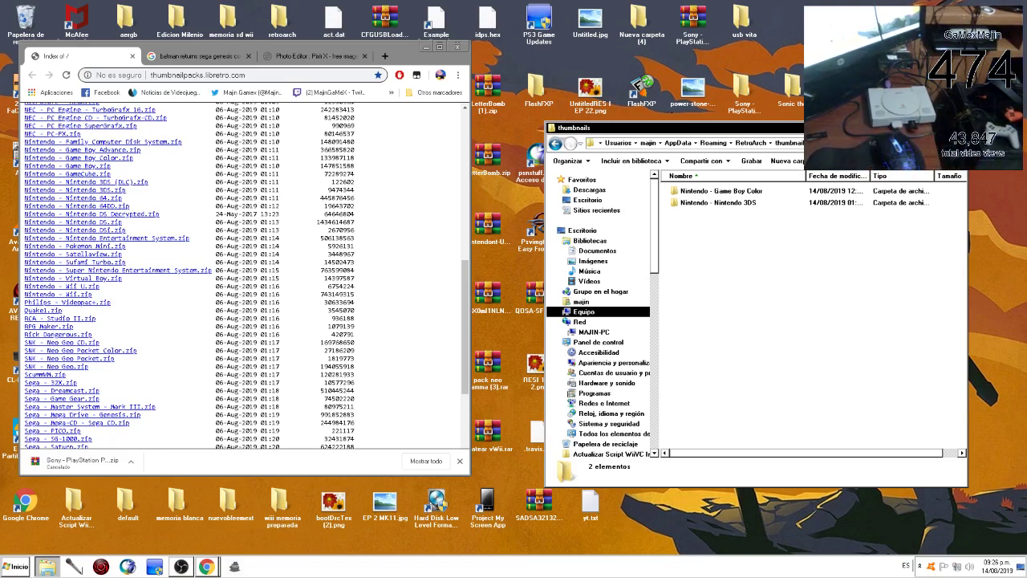
Step: Close the thumbnails folder window and bring up OBS
{"action": "key", "text": "alt+F4"}
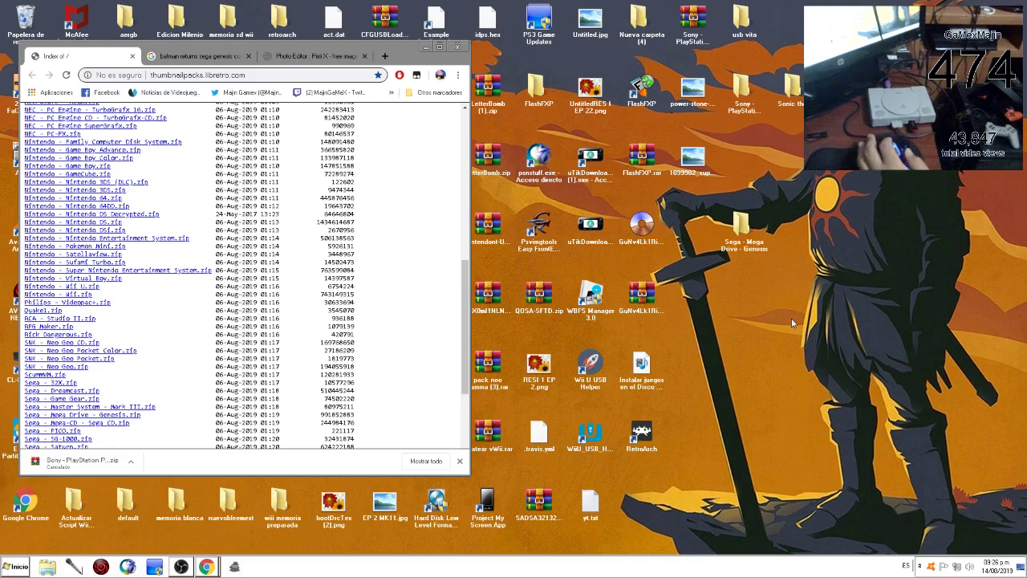
{"action": "left_click", "coordinate": [181, 566]}
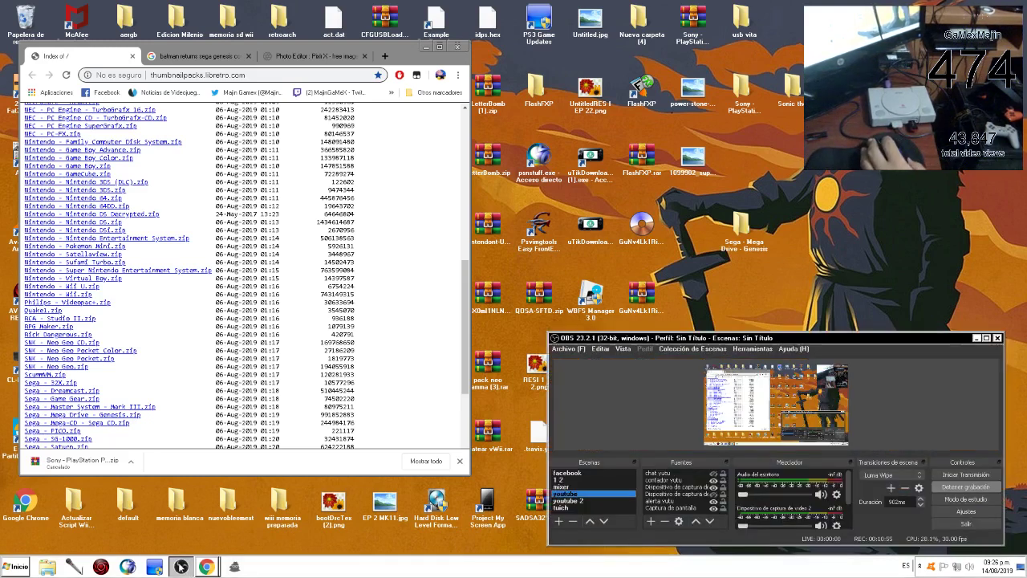
Step: Switch to the OBS scene showing the console and compare the Batman Forever and Batman Returns entries in the Sega - Mega Drive - Genesis playlist
{"action": "left_click", "coordinate": [572, 507]}
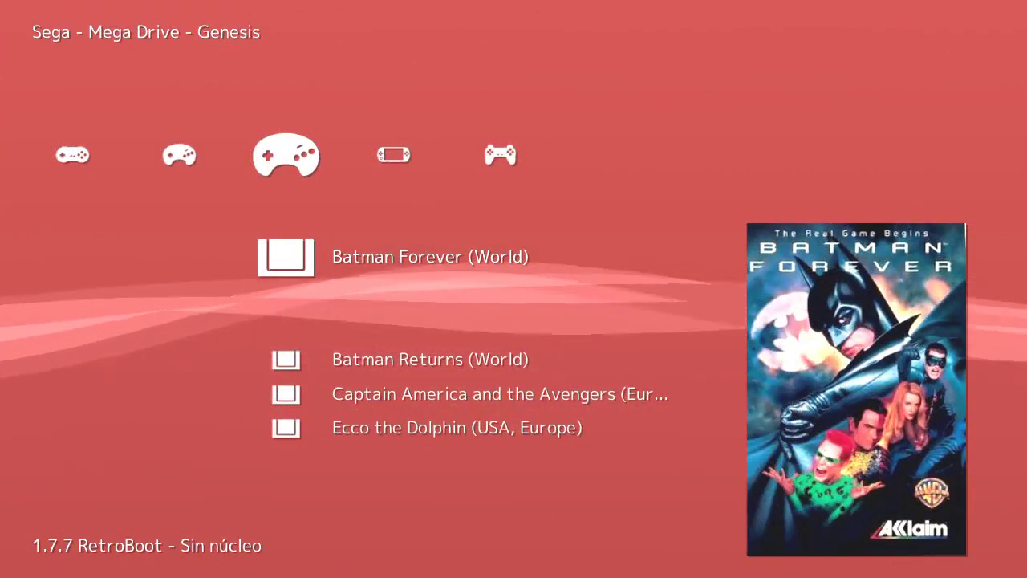
{"action": "key", "text": "Down"}
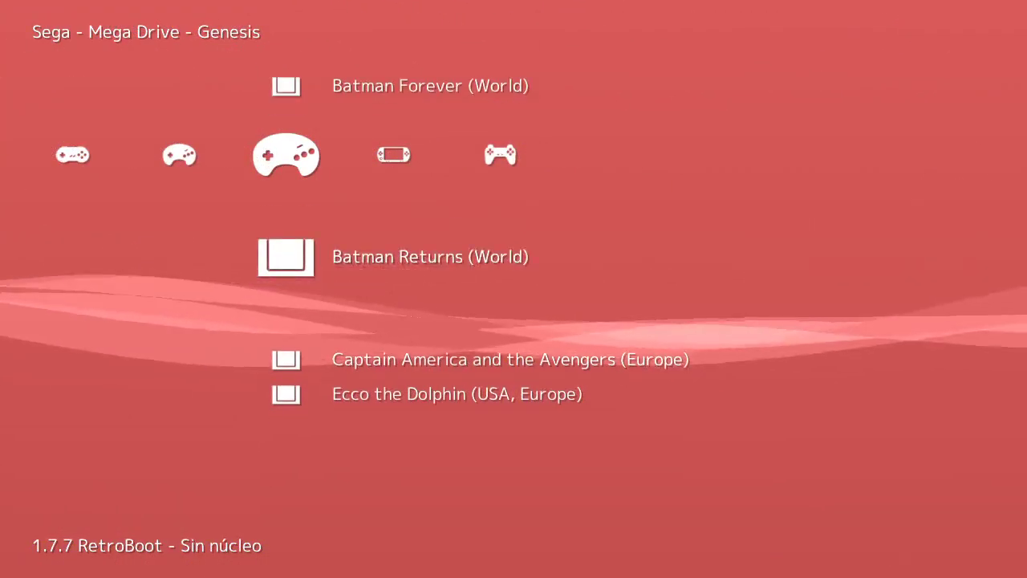
{"action": "key", "text": "Up"}
{"action": "key", "text": "Down"}
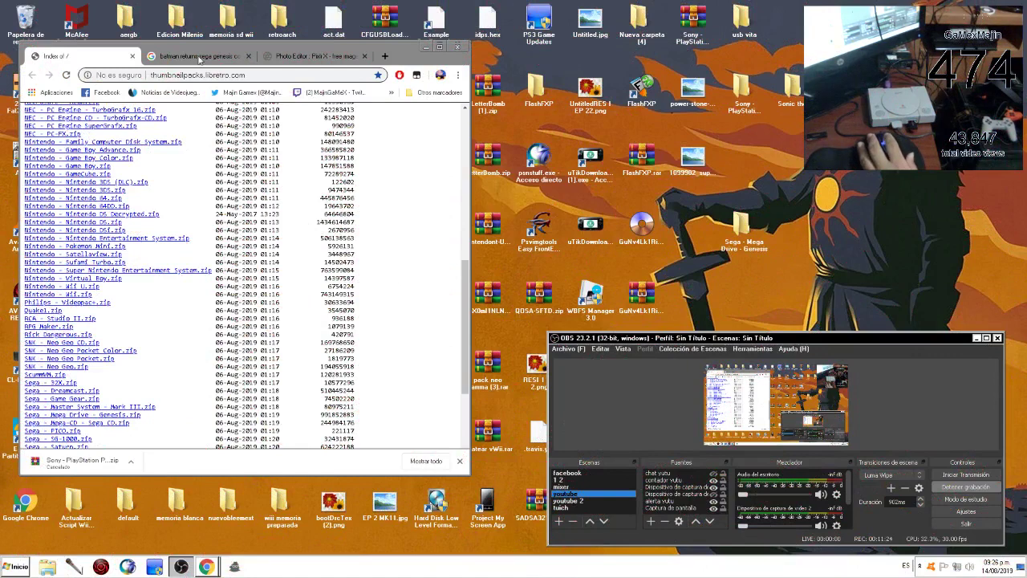
Step: Save the Batman Returns Genesis cover from the Google image results to the Imágenes library as genesis_batmanreturns_front (1).png
{"action": "left_click", "coordinate": [199, 58]}
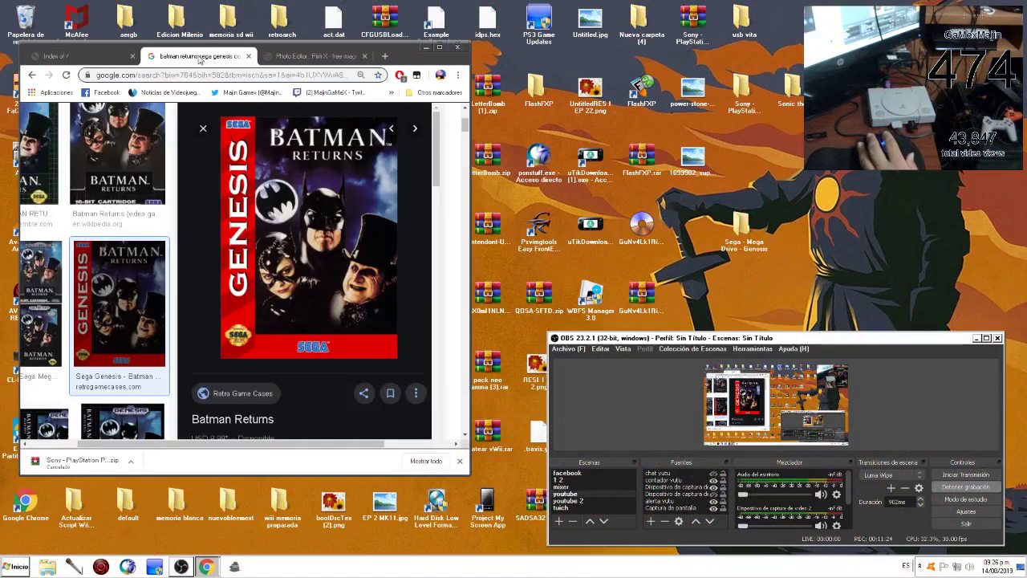
{"action": "right_click", "coordinate": [308, 281]}
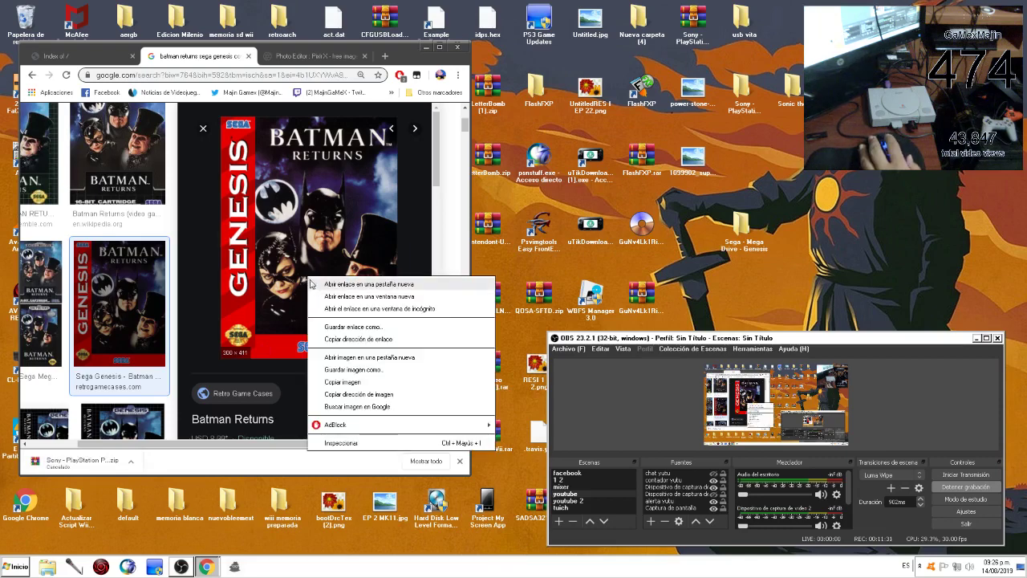
{"action": "left_click", "coordinate": [347, 371]}
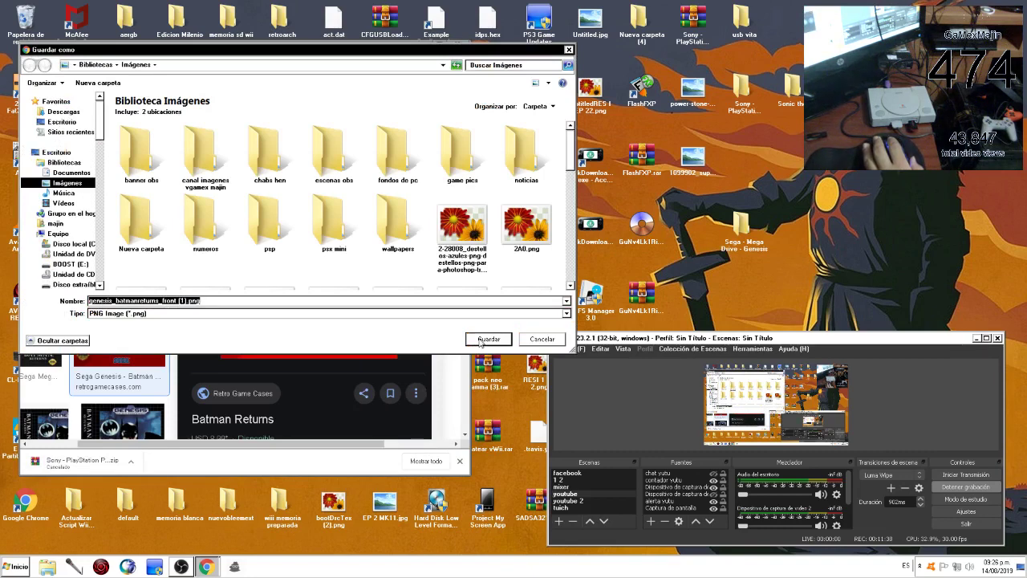
{"action": "left_click", "coordinate": [486, 338]}
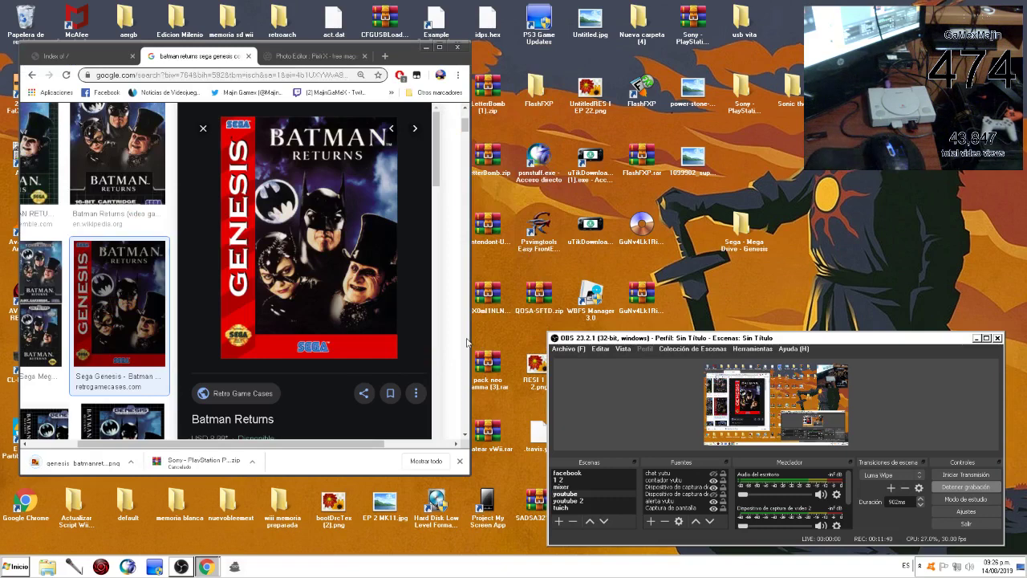
Step: Export the Batman Returns cover open in Pixlr as a PNG named "Batman Returns (World)"
{"action": "left_click", "coordinate": [305, 57]}
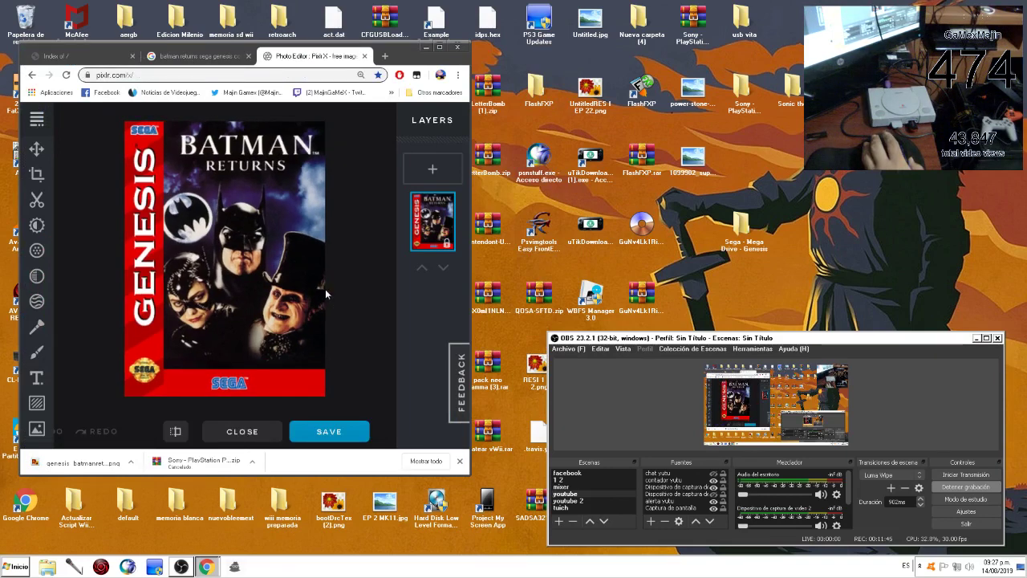
{"action": "scroll", "coordinate": [325, 295], "scroll_direction": "down", "scroll_amount": 1}
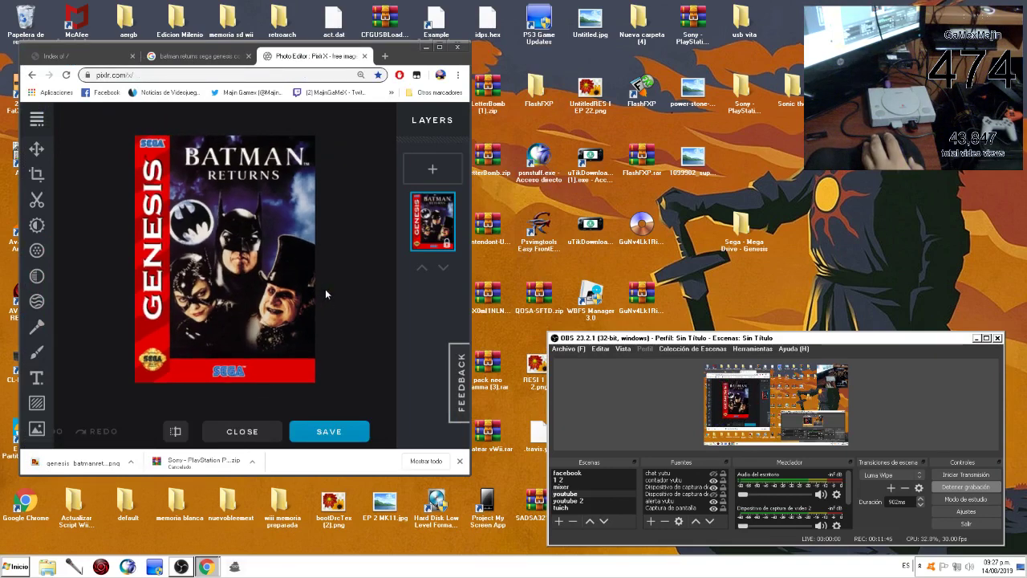
{"action": "left_click", "coordinate": [334, 431]}
{"action": "left_click", "coordinate": [341, 198]}
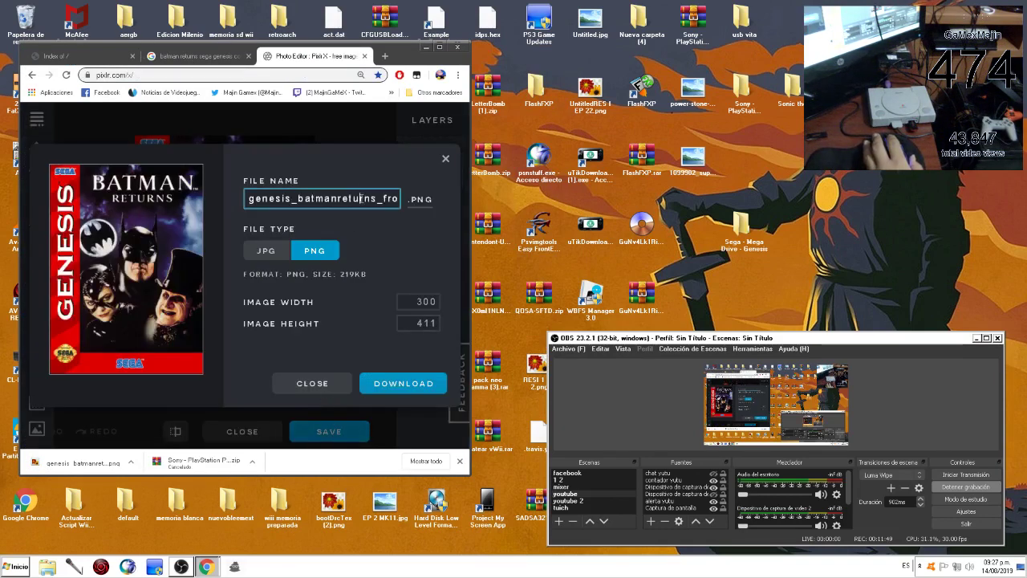
{"action": "key", "text": "BackSpace"}
{"action": "key", "text": "BackSpace"}
{"action": "key", "text": "BackSpace"}
{"action": "key", "text": "BackSpace"}
{"action": "key", "text": "BackSpace"}
{"action": "key", "text": "BackSpace"}
{"action": "key", "text": "BackSpace"}
{"action": "key", "text": "BackSpace"}
{"action": "key", "text": "BackSpace"}
{"action": "key", "text": "BackSpace"}
{"action": "key", "text": "BackSpace"}
{"action": "key", "text": "BackSpace"}
{"action": "key", "text": "BackSpace"}
{"action": "key", "text": "BackSpace"}
{"action": "key", "text": "BackSpace"}
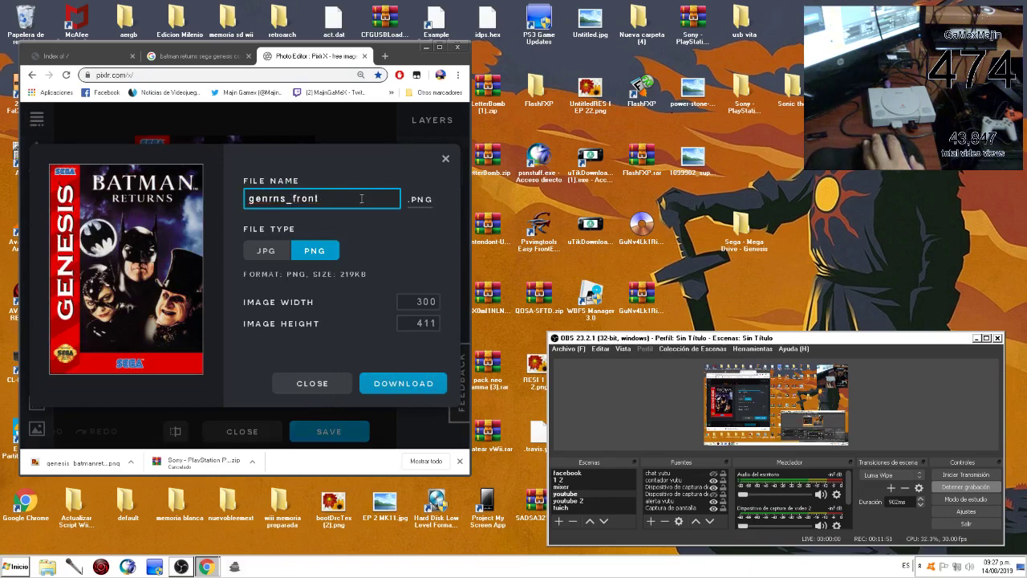
{"action": "key", "text": "BackSpace"}
{"action": "key", "text": "BackSpace"}
{"action": "key", "text": "BackSpace"}
{"action": "key", "text": "BackSpace"}
{"action": "key", "text": "BackSpace"}
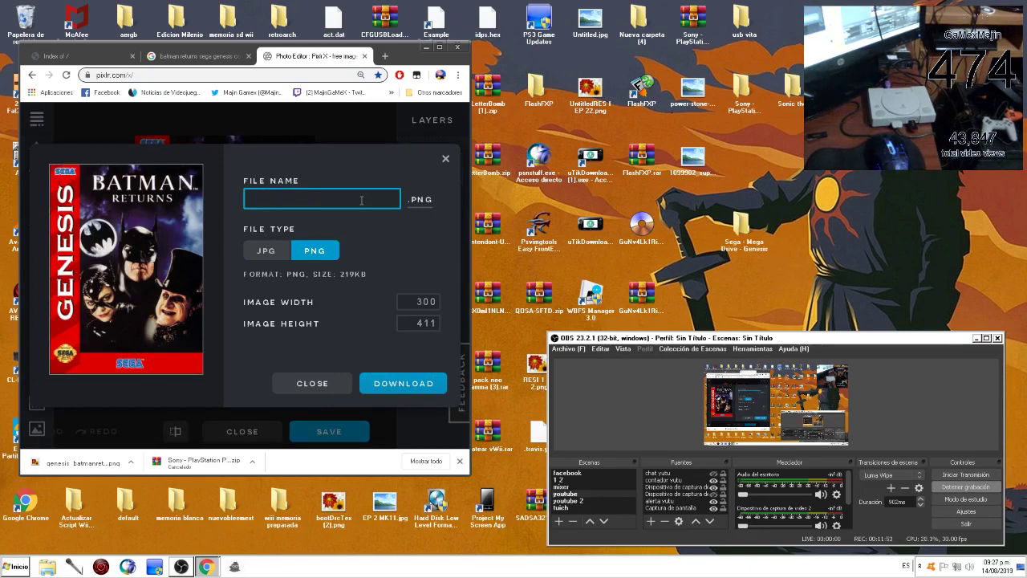
{"action": "type", "text": "B"}
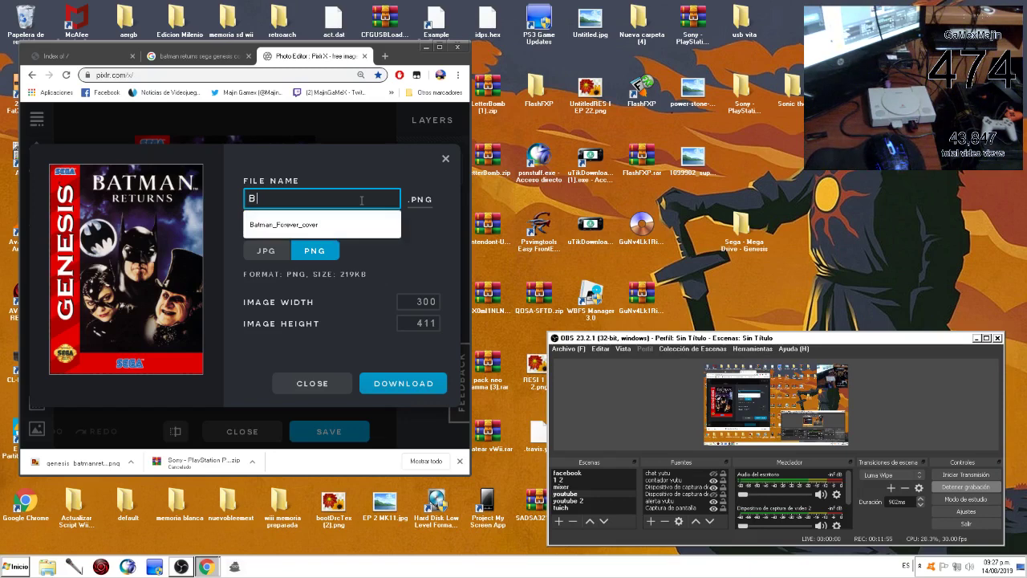
{"action": "type", "text": "atman Returns"}
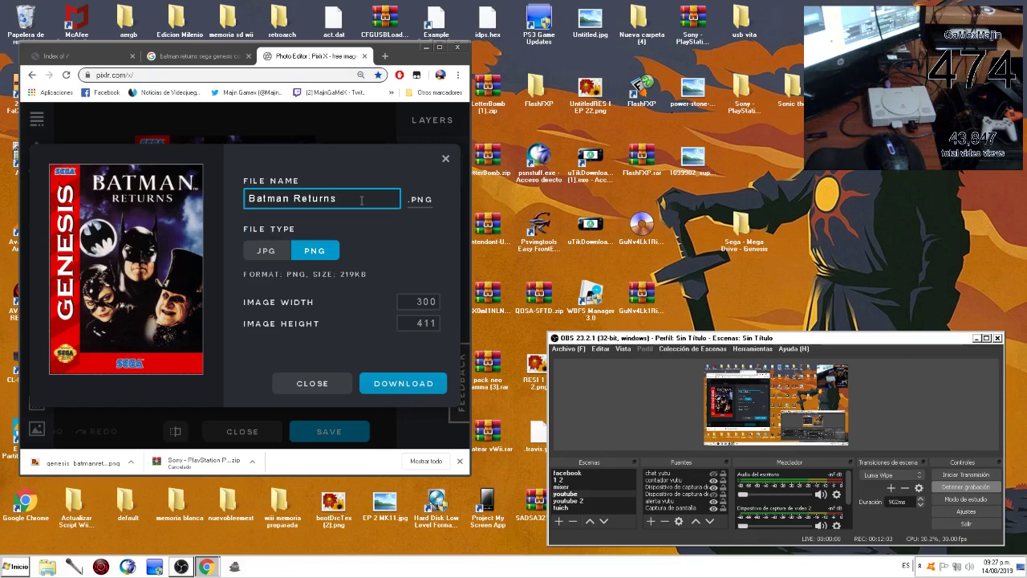
{"action": "type", "text": "or"}
{"action": "key", "text": "BackSpace"}
{"action": "type", "text": "W"}
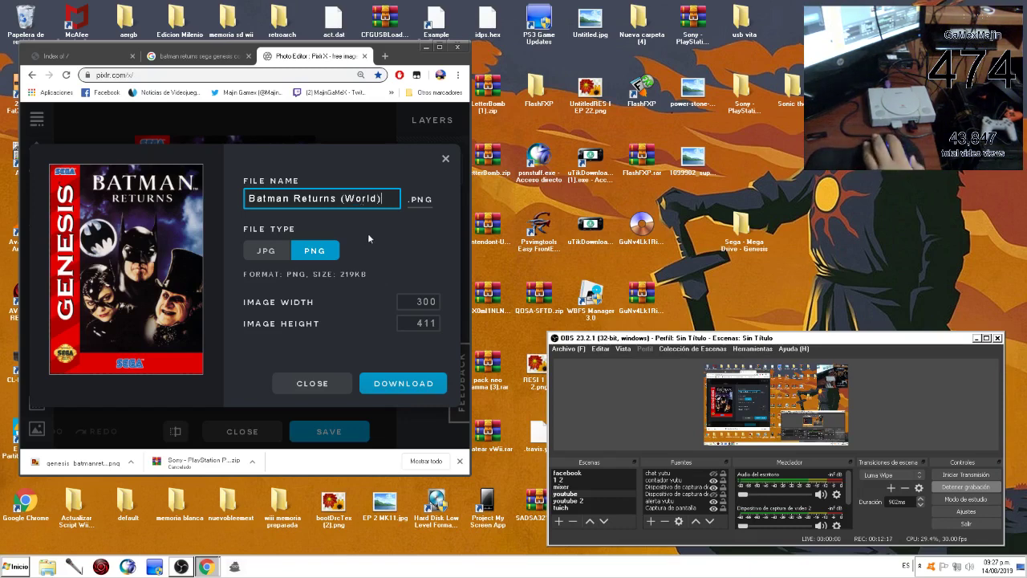
{"action": "left_click", "coordinate": [314, 251]}
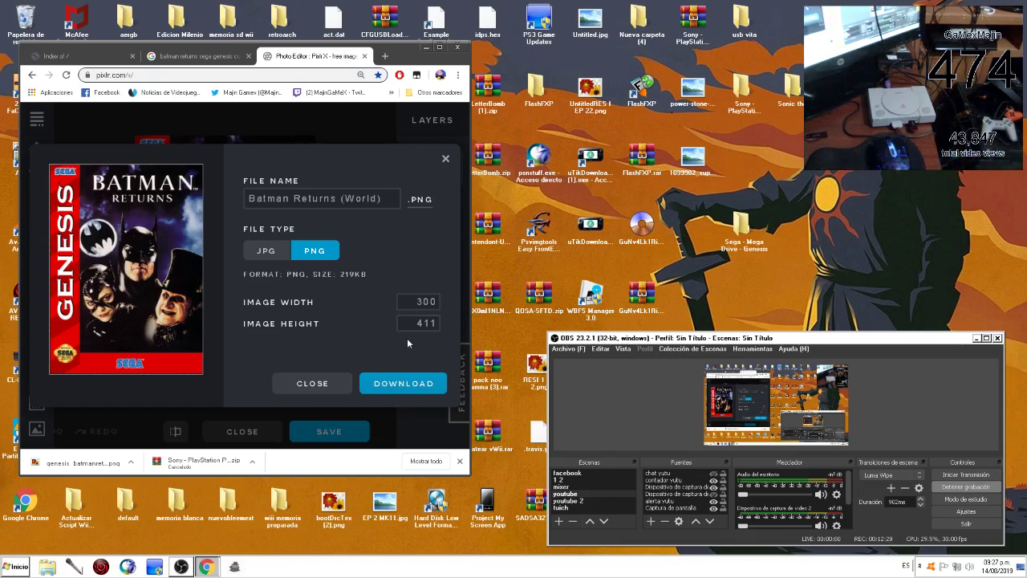
{"action": "left_click", "coordinate": [397, 385]}
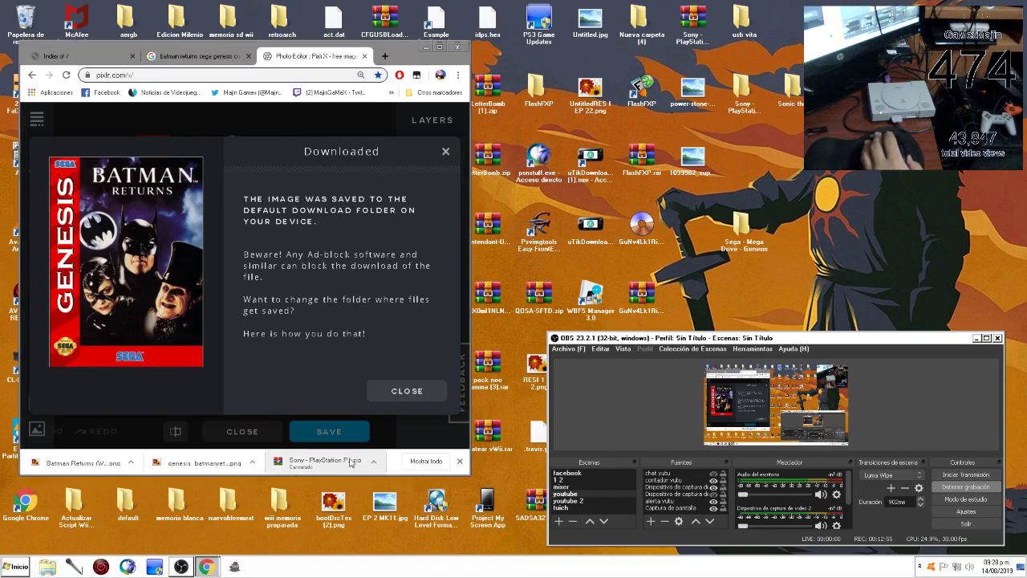
Step: Open the retroarch\thumbnails folder on the SONY (J:) drive in the file explorer
{"action": "left_click", "coordinate": [584, 312]}
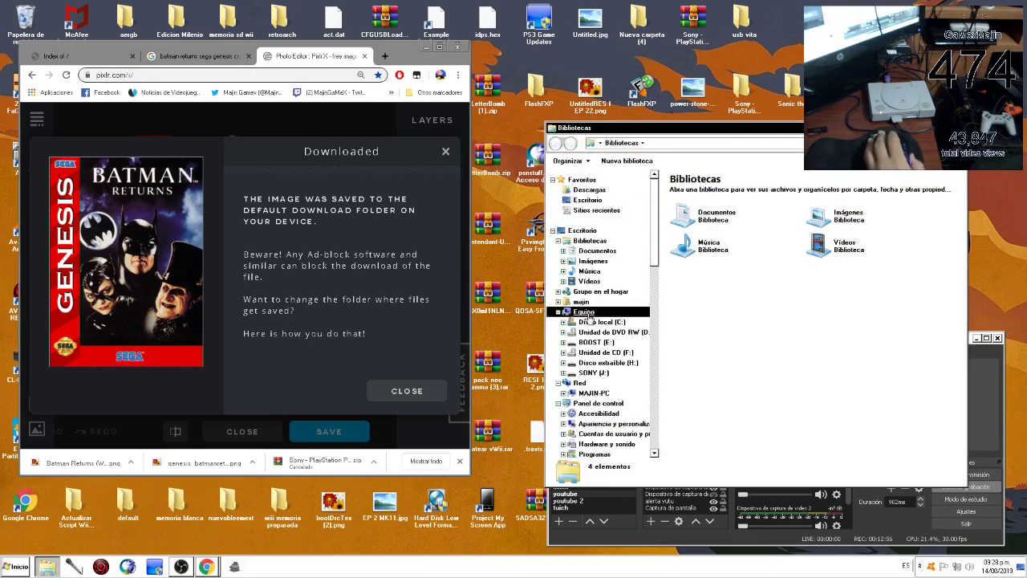
{"action": "double_click", "coordinate": [744, 297]}
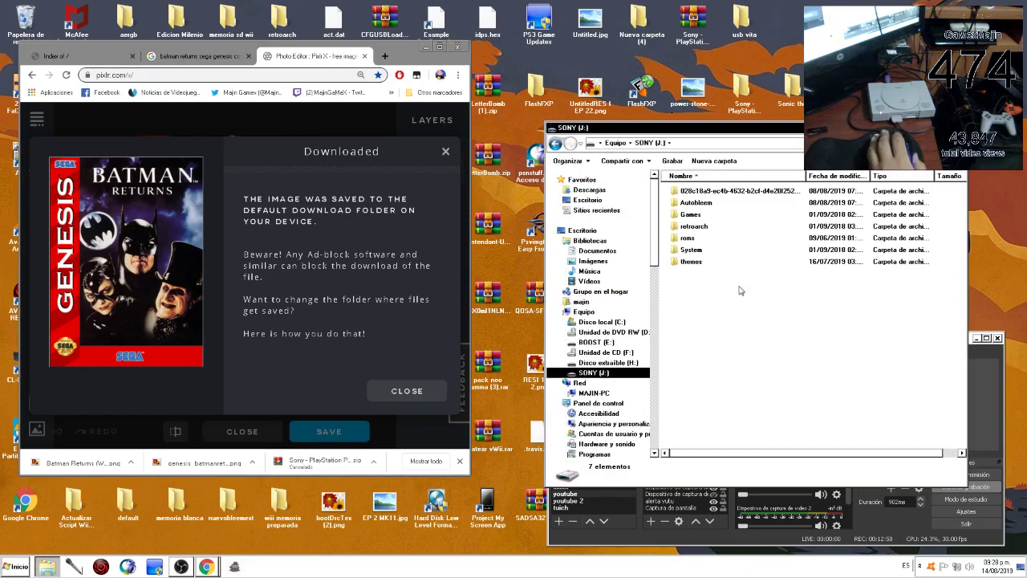
{"action": "double_click", "coordinate": [692, 228]}
{"action": "double_click", "coordinate": [705, 428]}
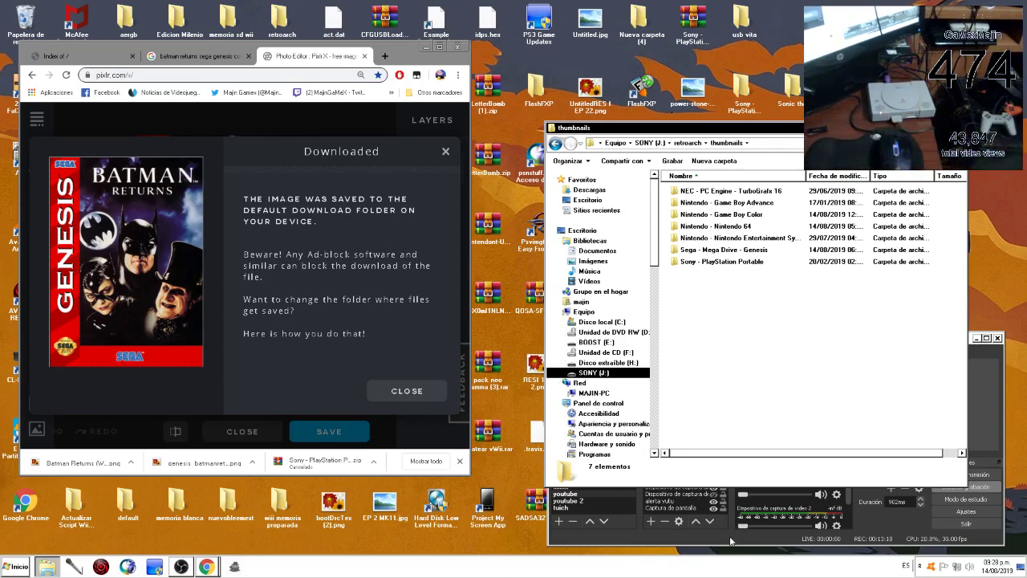
Step: Create a folder in thumbnails and name it "Sega - Mega Drive - Genesis", copying the name from the matching pack on the Libretro page
{"action": "right_click", "coordinate": [687, 311]}
{"action": "mouse_move", "coordinate": [730, 418]}
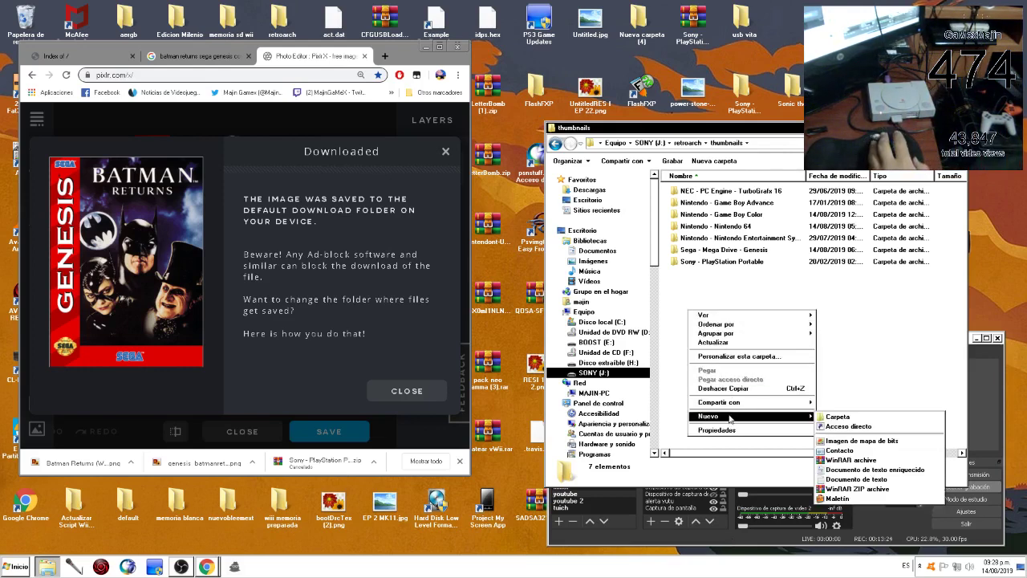
{"action": "left_click", "coordinate": [832, 417]}
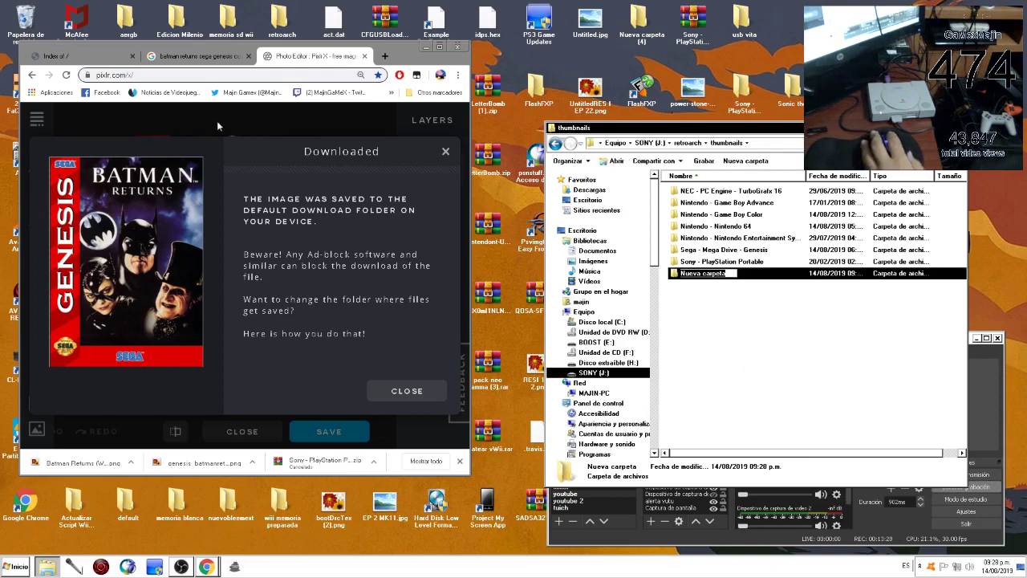
{"action": "left_click", "coordinate": [100, 57]}
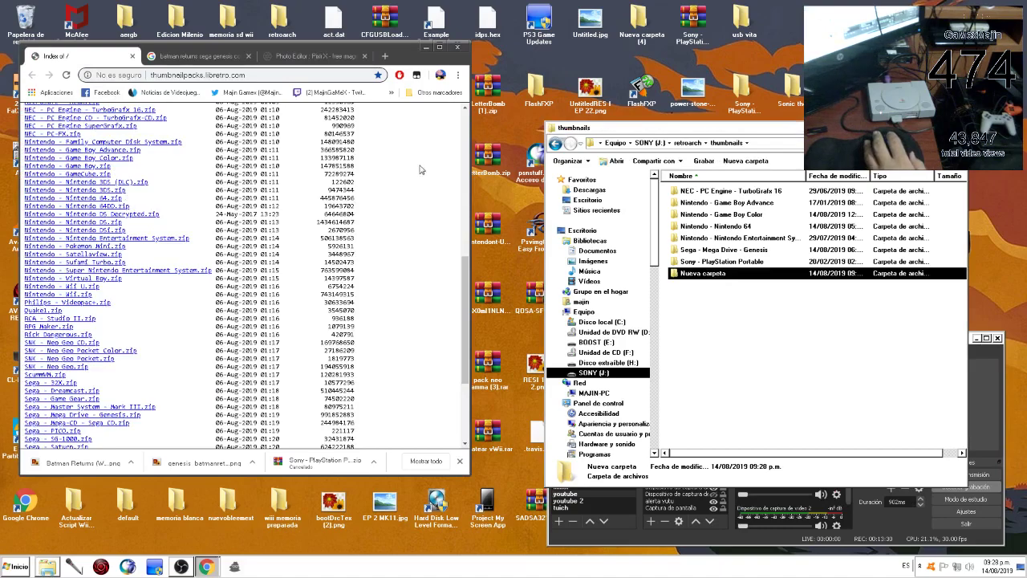
{"action": "left_click_drag", "start_coordinate": [464, 263], "coordinate": [464, 316]}
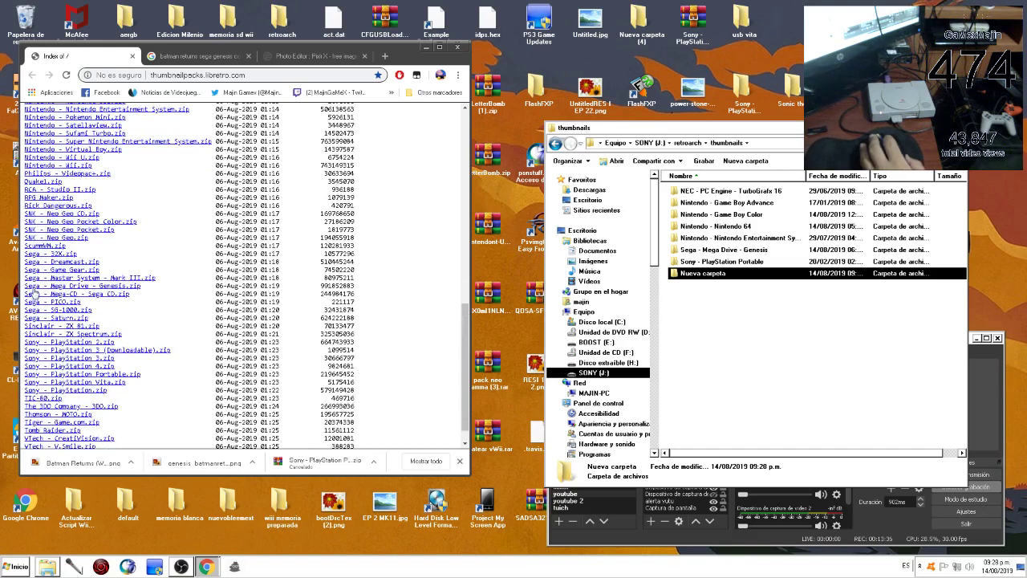
{"action": "left_click_drag", "start_coordinate": [32, 285], "coordinate": [121, 286]}
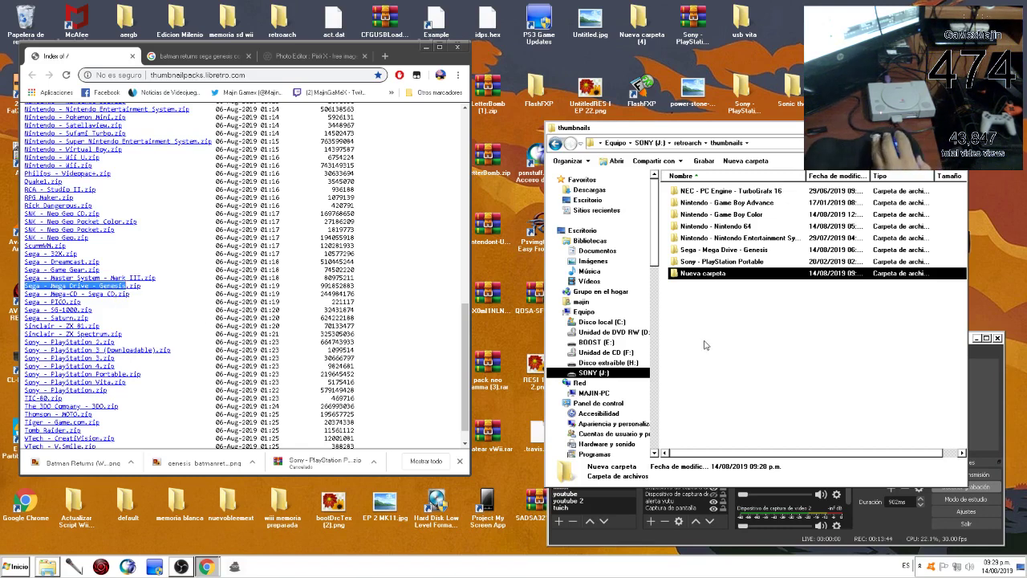
{"action": "left_click", "coordinate": [693, 301]}
{"action": "left_click", "coordinate": [699, 276]}
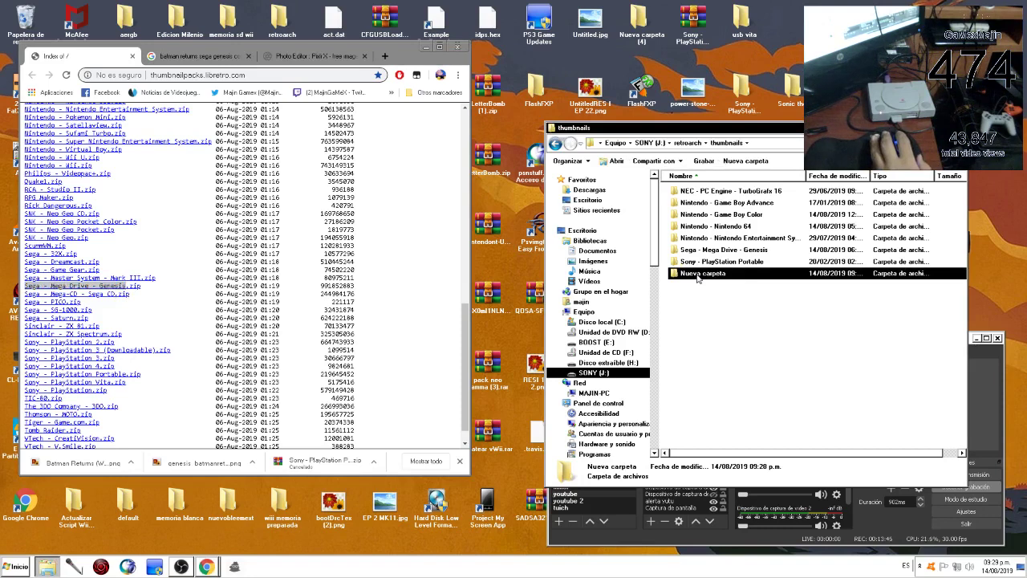
{"action": "left_click", "coordinate": [699, 275]}
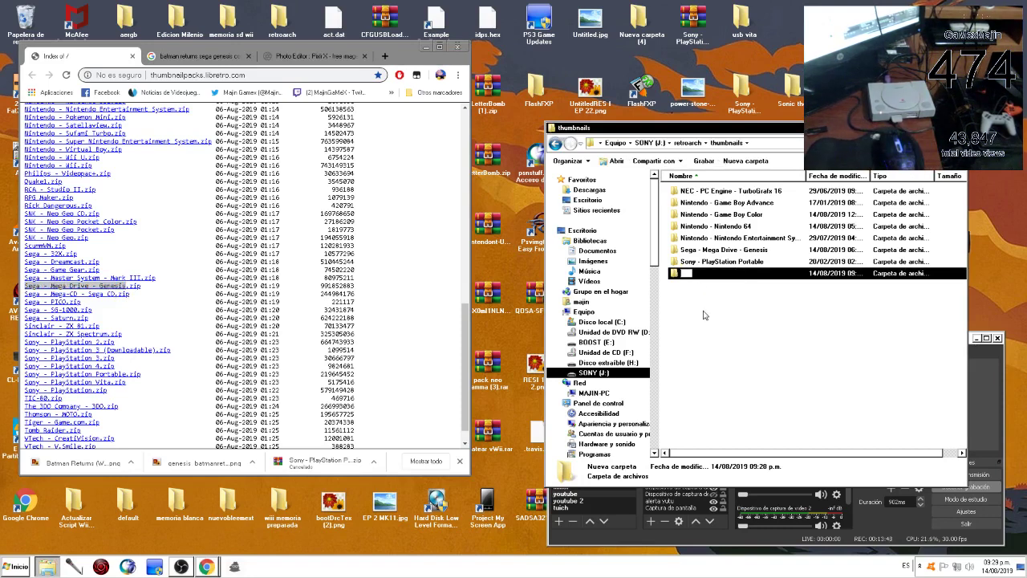
{"action": "type", "text": "Sega - Mega Drive - Genesis"}
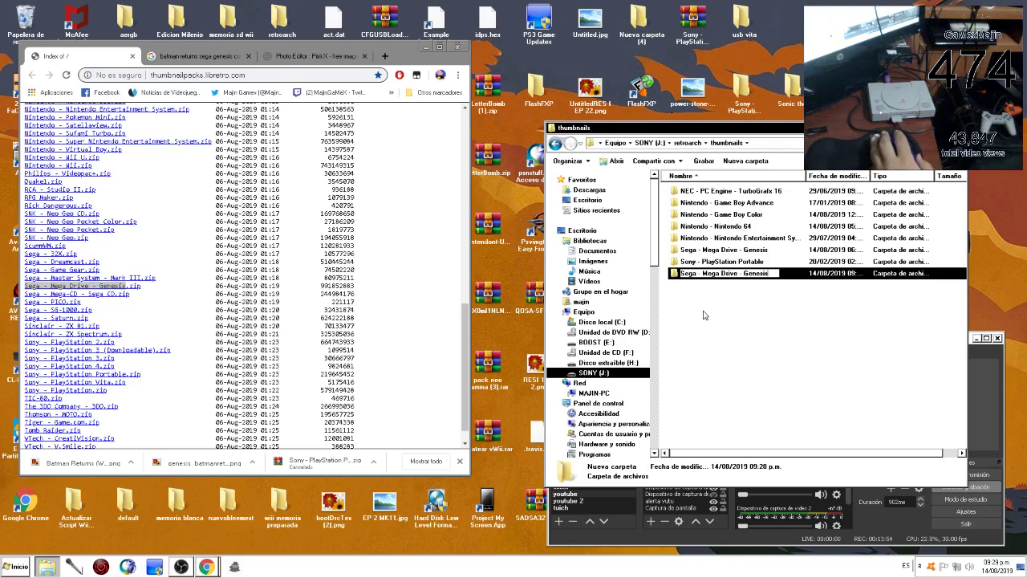
Step: Finish naming the new folder as "Sega - Mega Drive - Genesi" and delete it from thumbnails
{"action": "right_click", "coordinate": [714, 275]}
{"action": "left_click", "coordinate": [704, 277]}
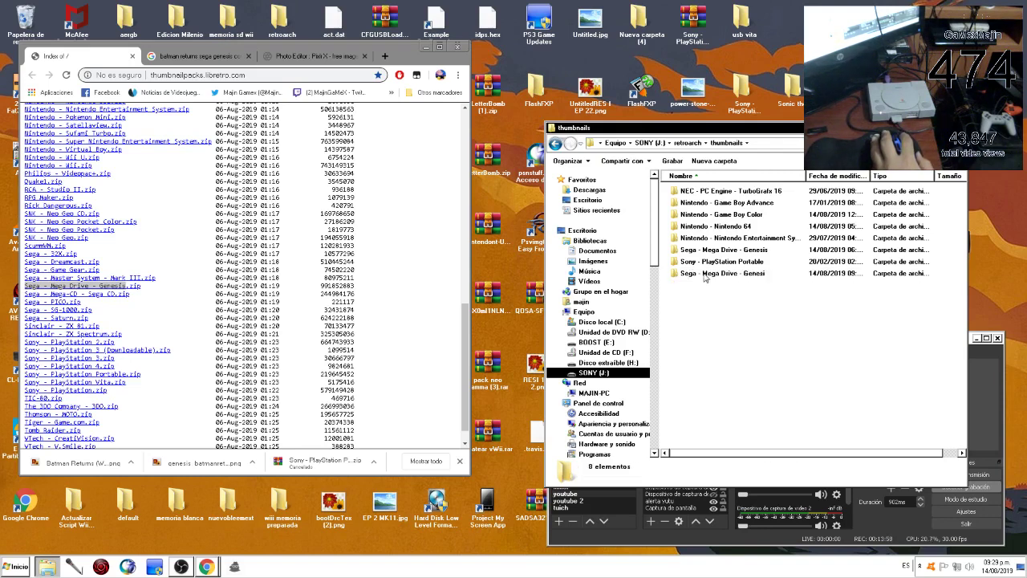
{"action": "right_click", "coordinate": [704, 276]}
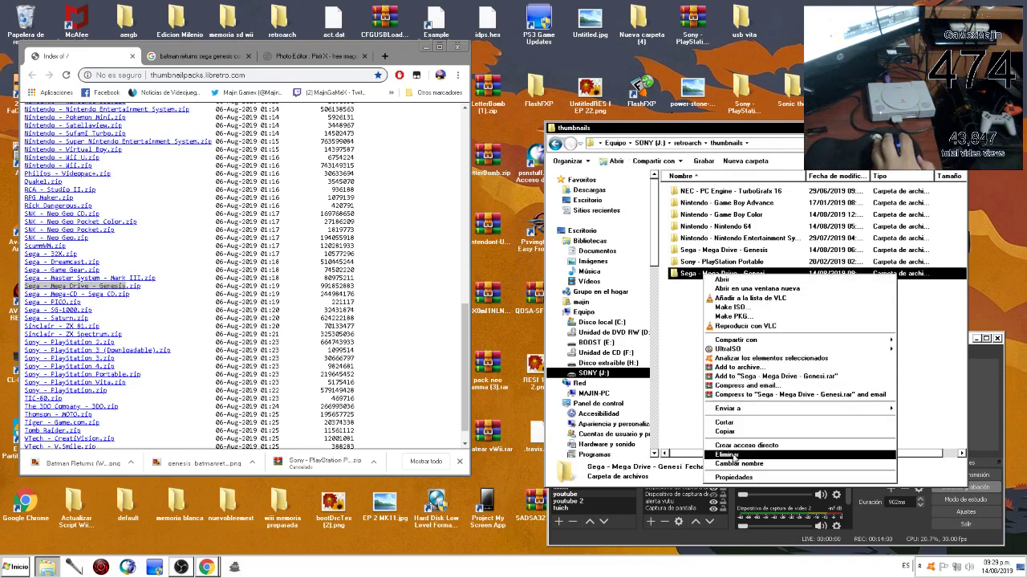
{"action": "left_click", "coordinate": [733, 455]}
{"action": "left_click", "coordinate": [575, 334]}
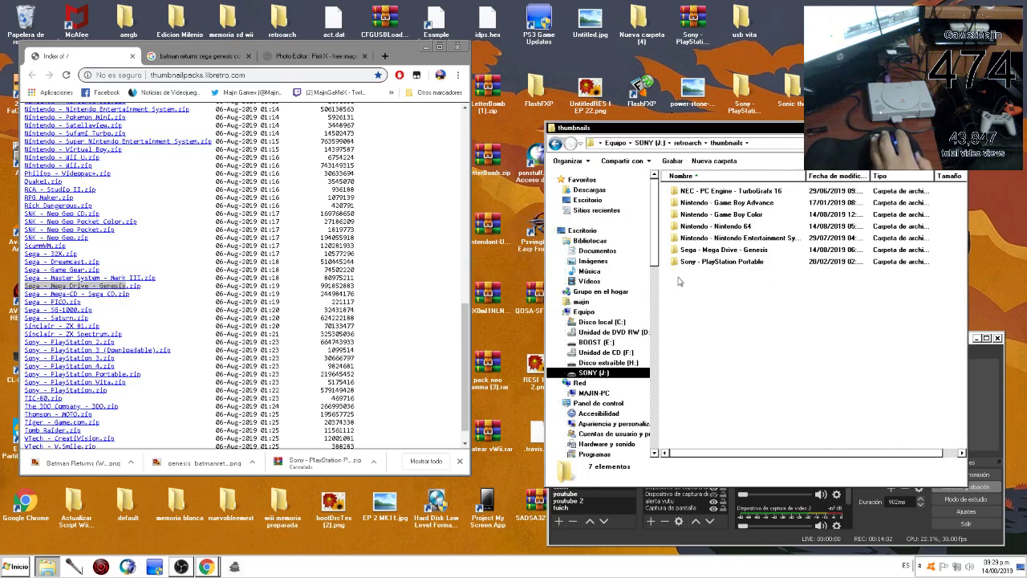
Step: Copy the downloaded Batman Returns (World).png into the Named_Boxarts folder of Sega - Mega Drive - Genesis
{"action": "double_click", "coordinate": [720, 250]}
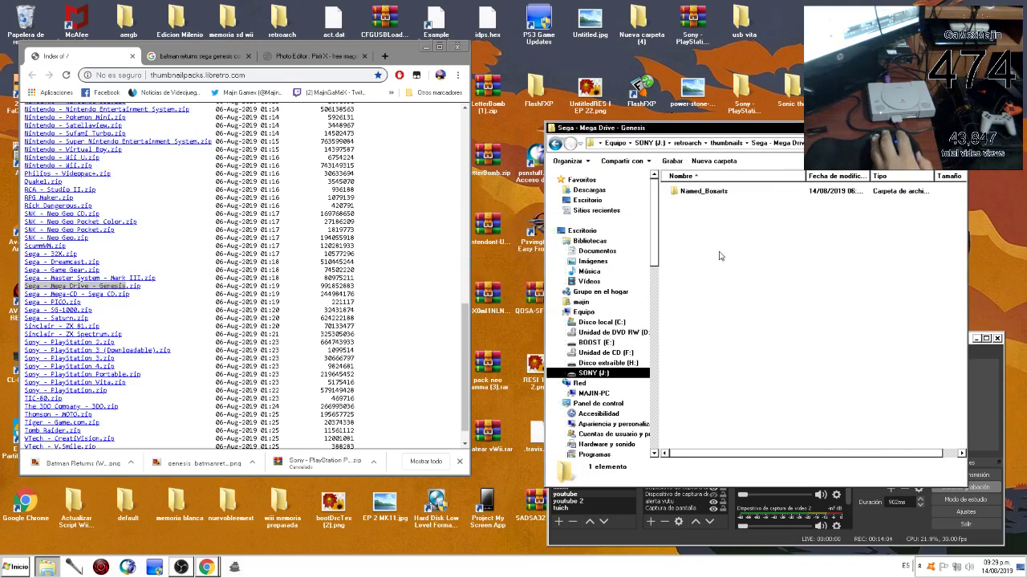
{"action": "double_click", "coordinate": [702, 193]}
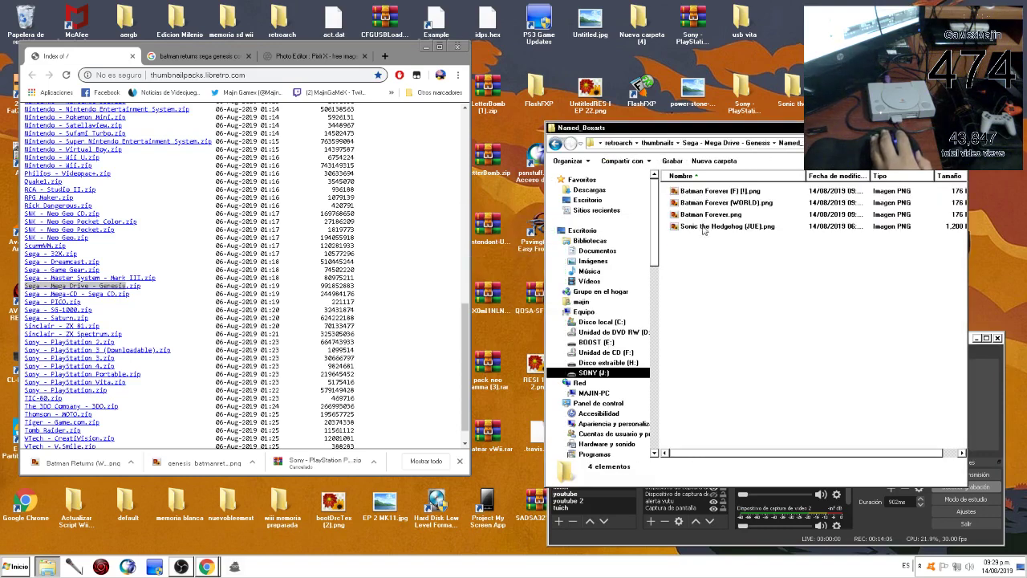
{"action": "left_click_drag", "start_coordinate": [88, 466], "coordinate": [742, 274]}
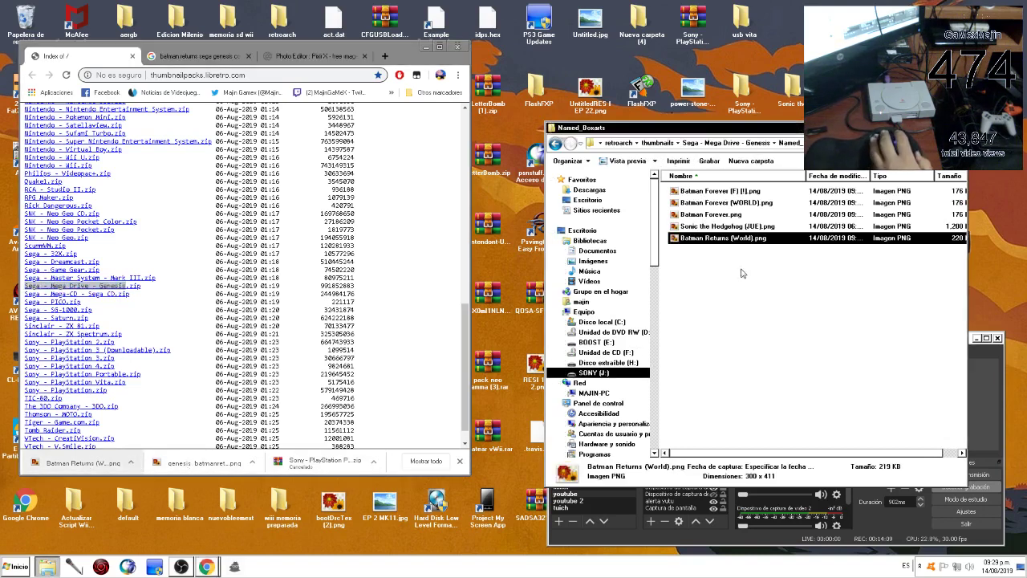
{"action": "left_click", "coordinate": [743, 267]}
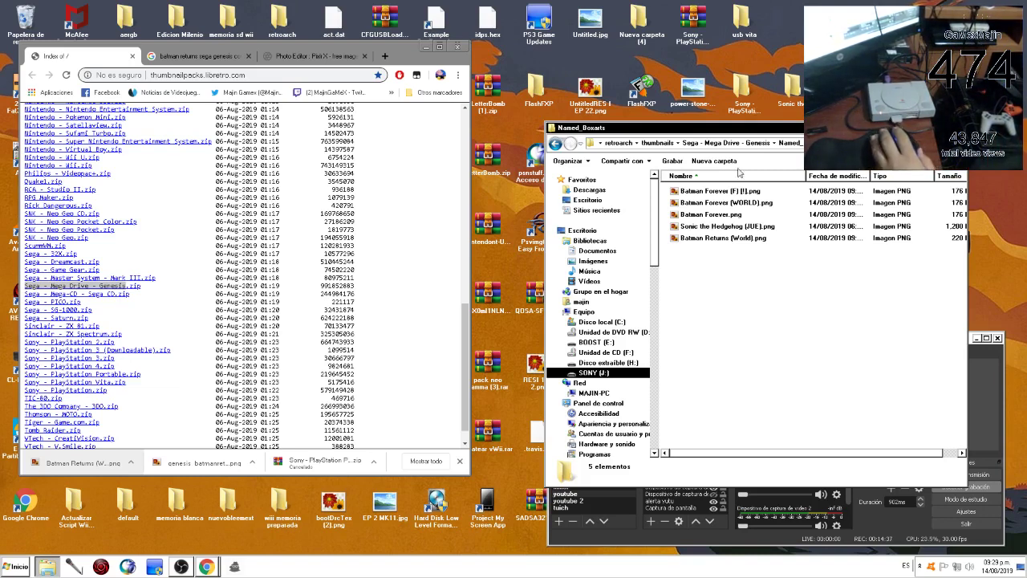
Step: Eject the SONY (J:) removable drive from the computer's list of drives
{"action": "left_click", "coordinate": [586, 311]}
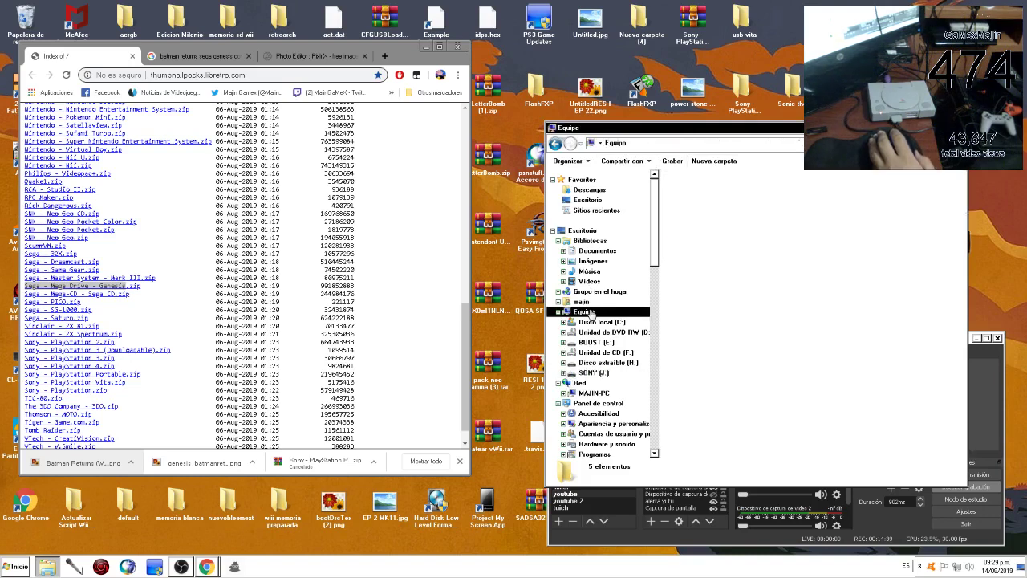
{"action": "right_click", "coordinate": [721, 298]}
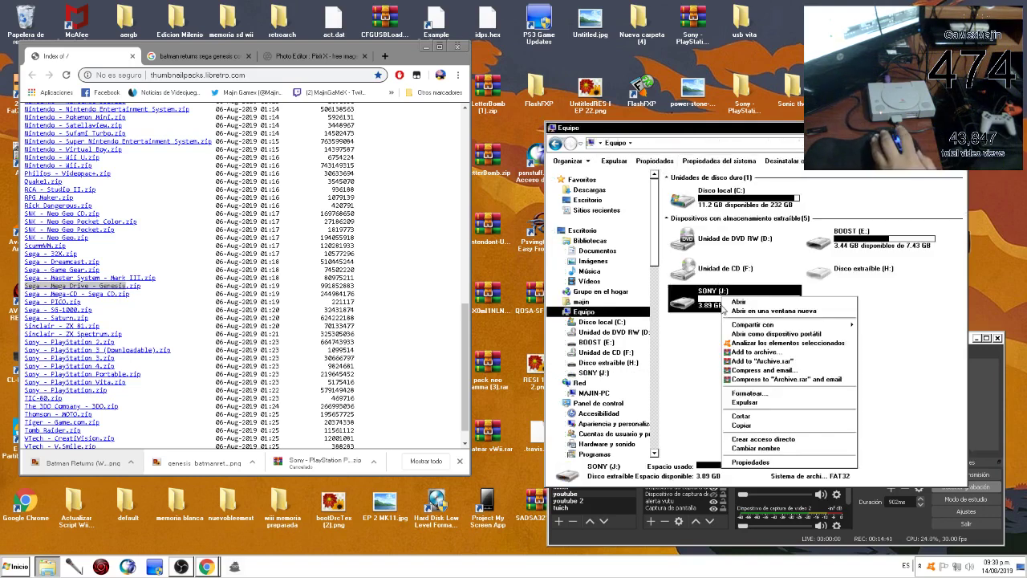
{"action": "left_click", "coordinate": [745, 403]}
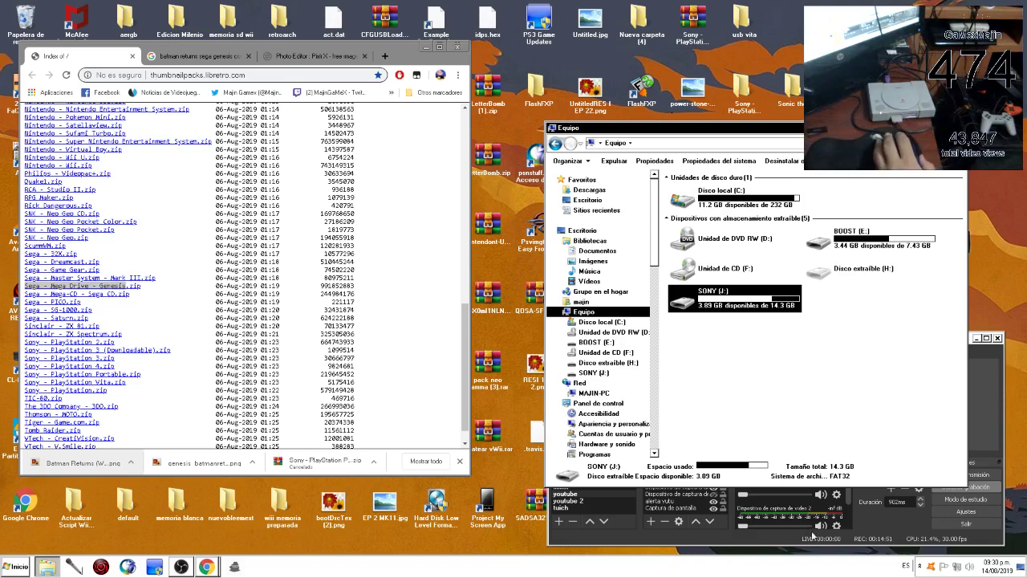
{"action": "right_click", "coordinate": [723, 306]}
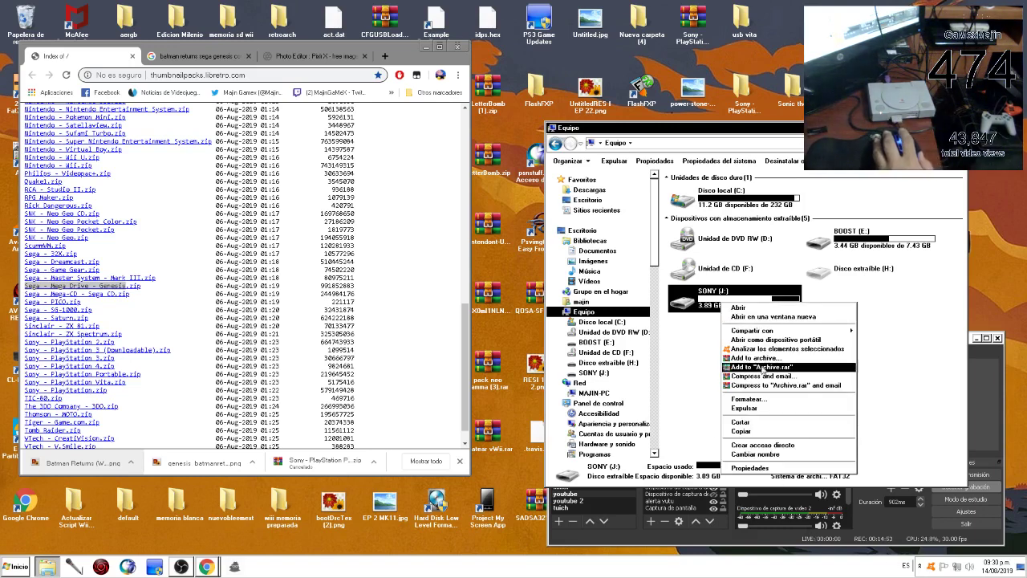
{"action": "left_click", "coordinate": [732, 409]}
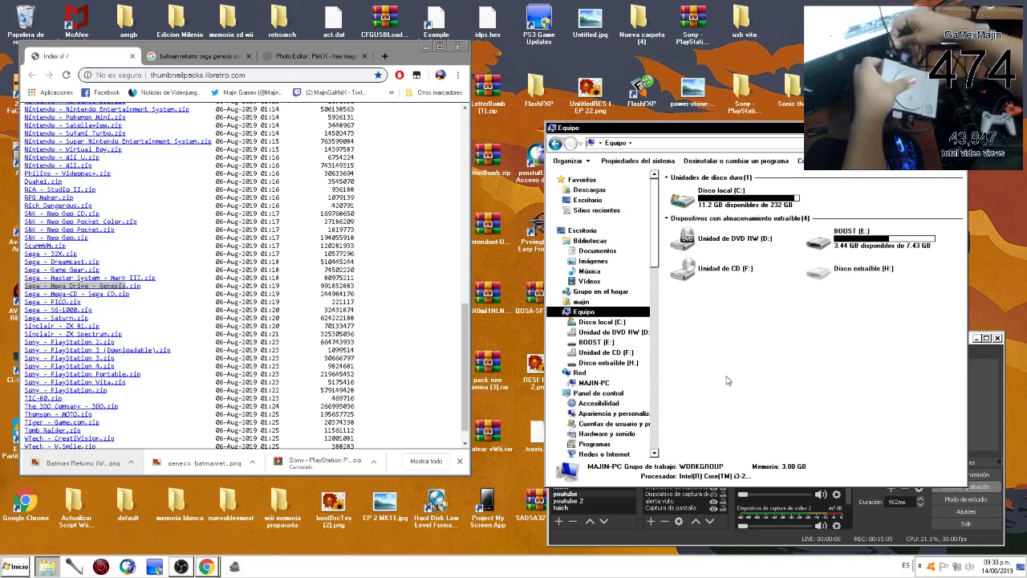
{"action": "right_click", "coordinate": [725, 409]}
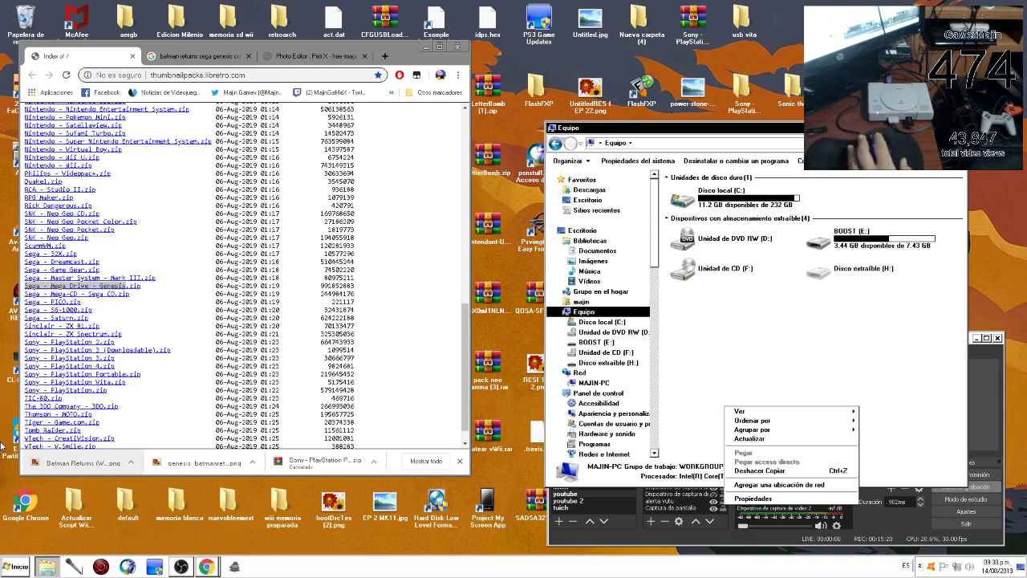
{"action": "left_click", "coordinate": [793, 334]}
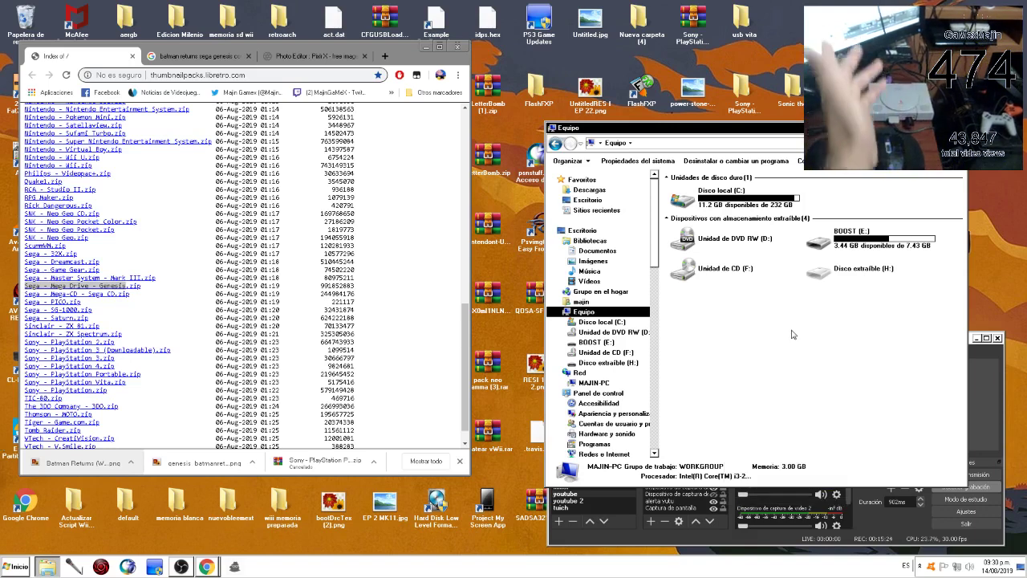
Step: Switch OBS to the console capture scene and go to Batman Returns (World) in RetroArch's Sega - Mega Drive - Genesis playlist
{"action": "left_click", "coordinate": [181, 566]}
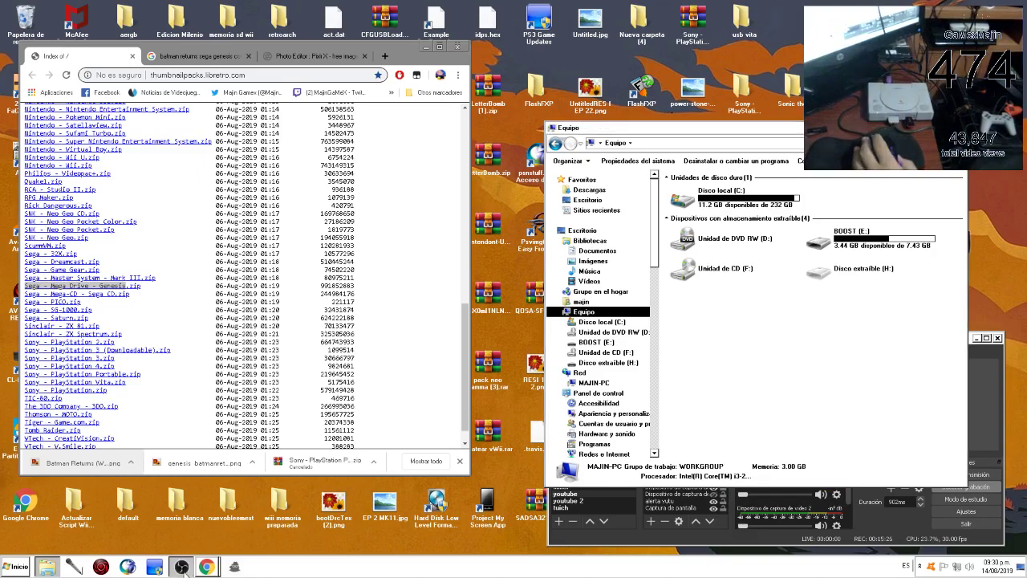
{"action": "left_click", "coordinate": [559, 502]}
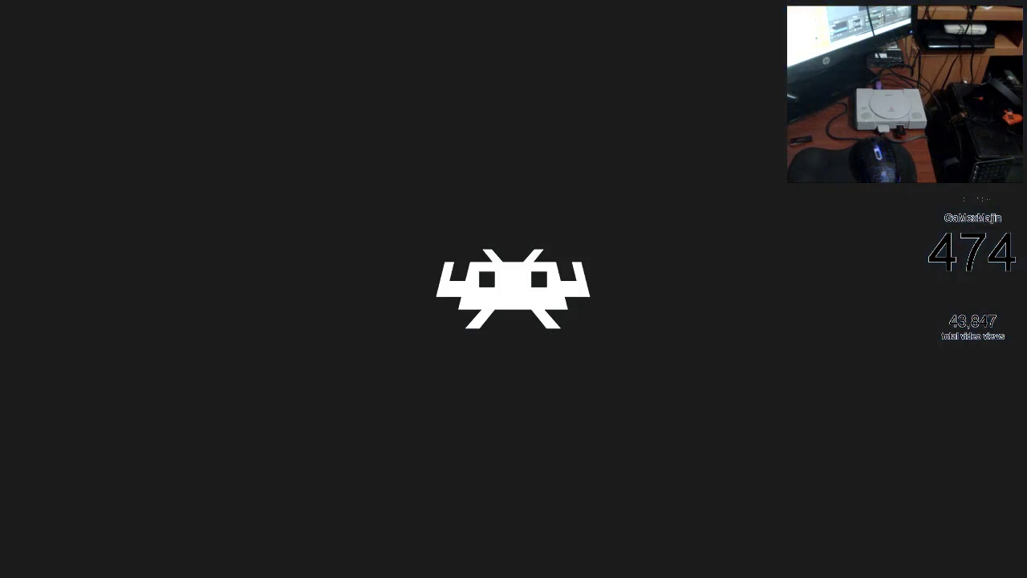
{"action": "key", "text": "Left"}
{"action": "key", "text": "Left"}
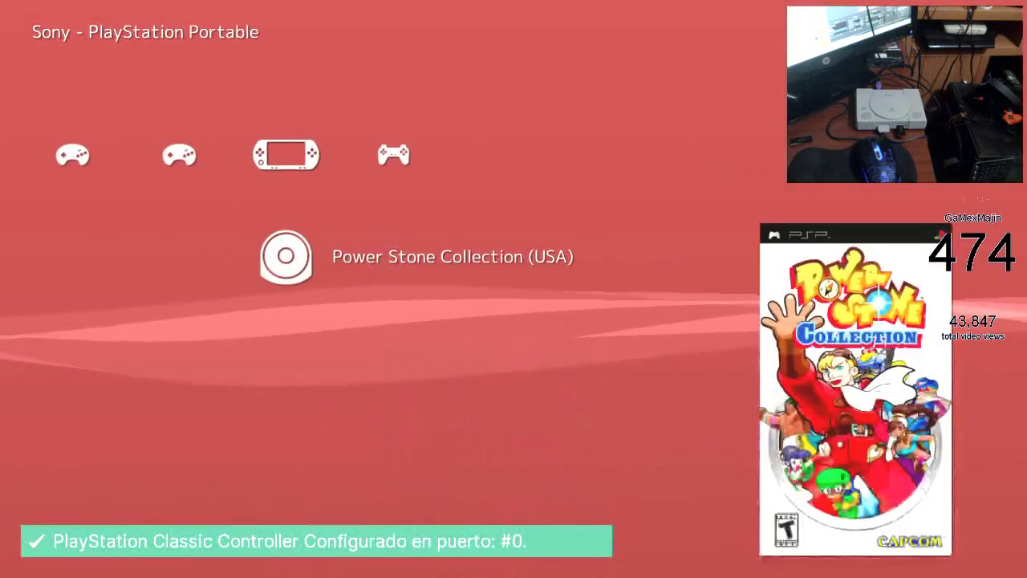
{"action": "key", "text": "Left"}
{"action": "key", "text": "Down"}
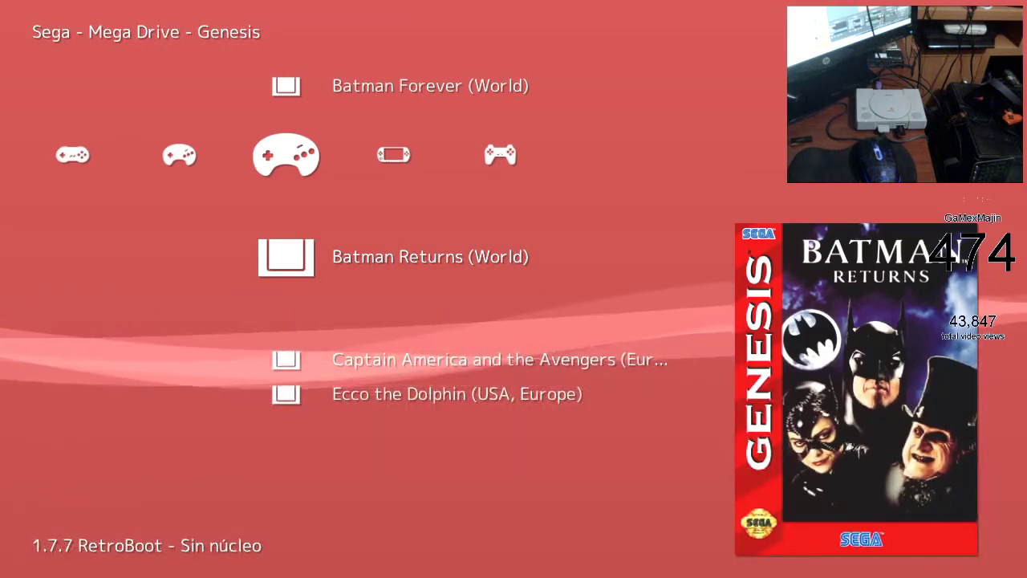
Step: Check the box art of Batman Returns (World) against neighbouring playlist entries such as Captain America and the Avengers (Europe)
{"action": "key", "text": "Down"}
{"action": "key", "text": "Up"}
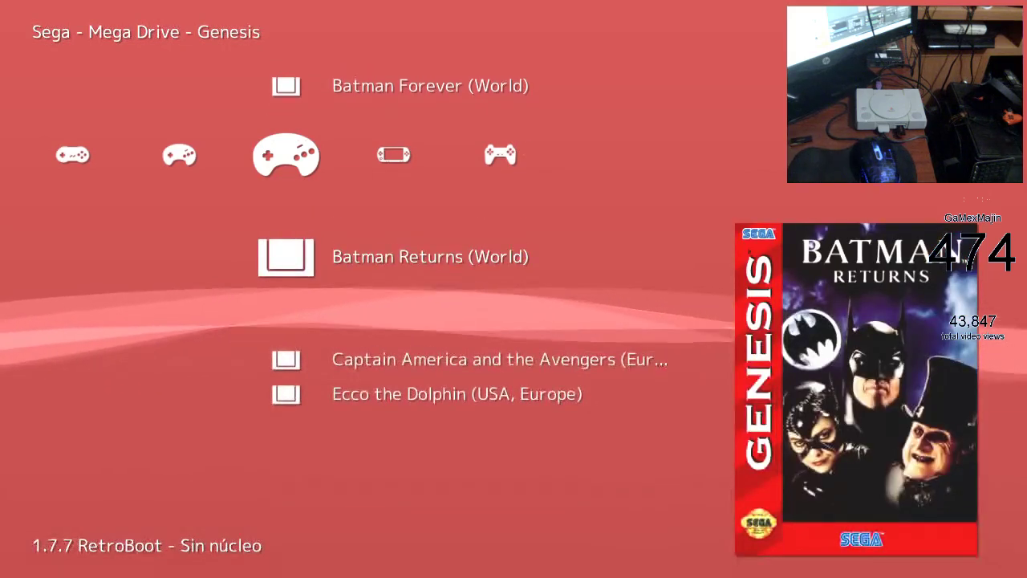
{"action": "key", "text": "Down"}
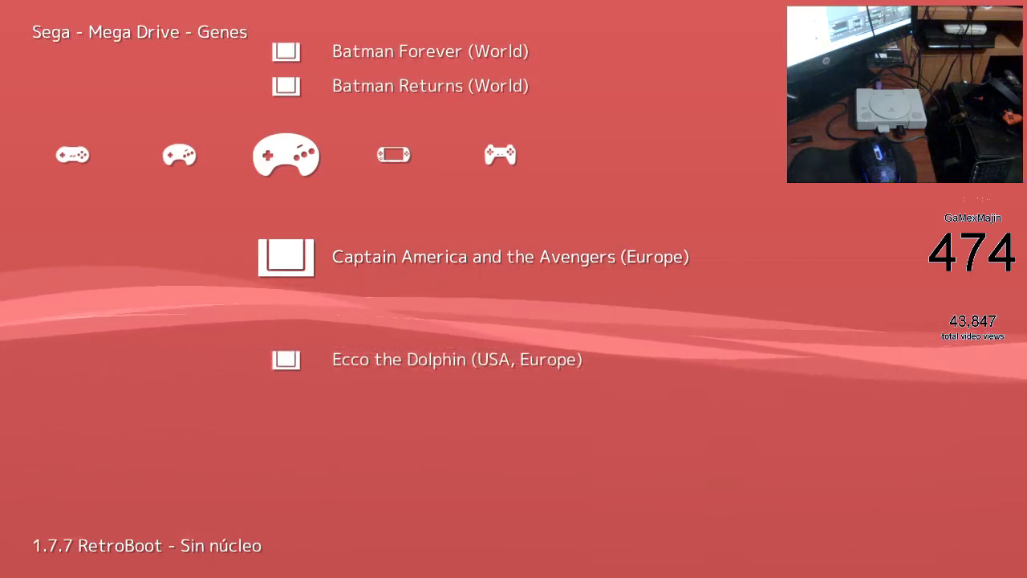
{"action": "key", "text": "Up"}
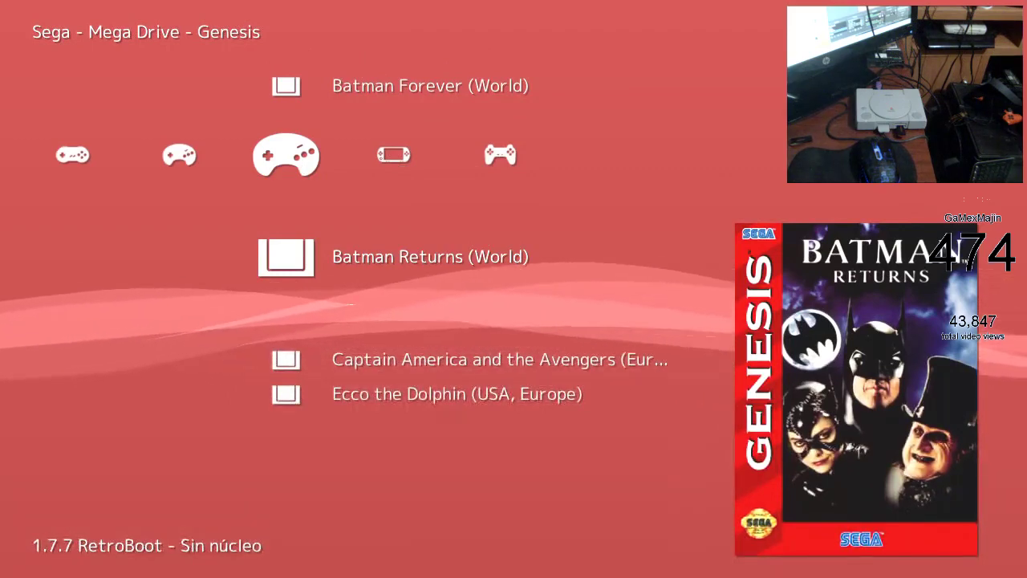
{"action": "key", "text": "Up"}
{"action": "key", "text": "Down"}
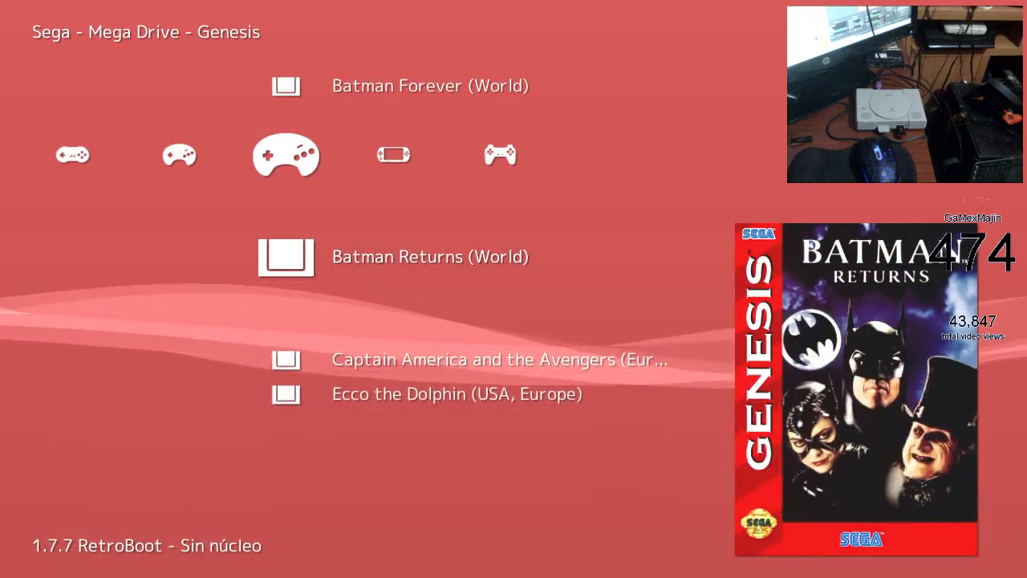